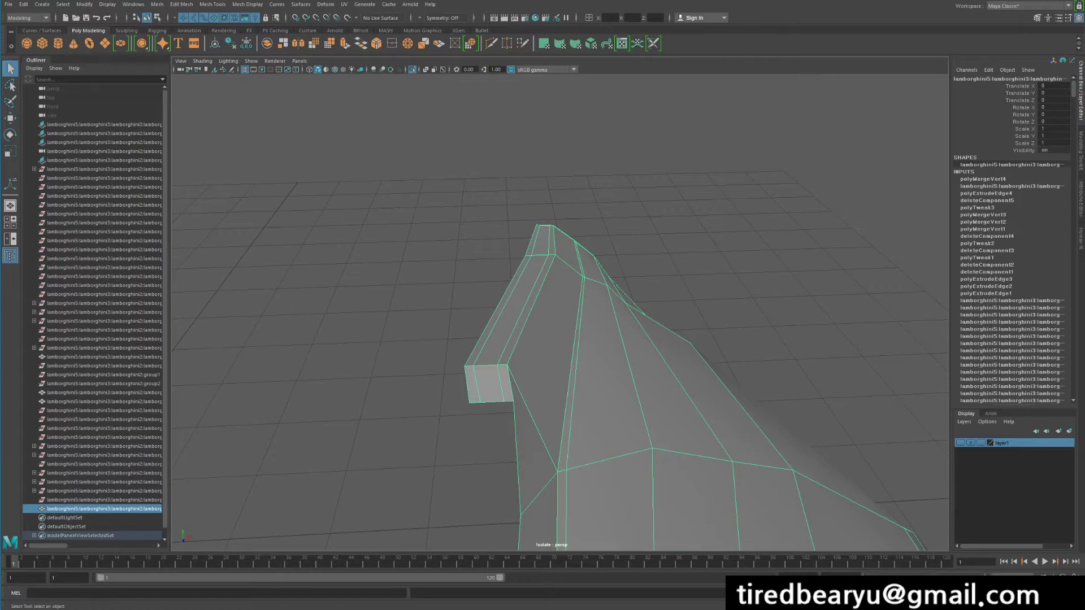
# - Show the whole car to examine how the front fender meets the neighbouring panels, and isolate the fender again
pyautogui.keyDown('alt'); pyautogui.moveTo(559, 322); pyautogui.dragTo(560, 307); pyautogui.keyUp('alt')
pyautogui.scroll(-4, 560, 312)
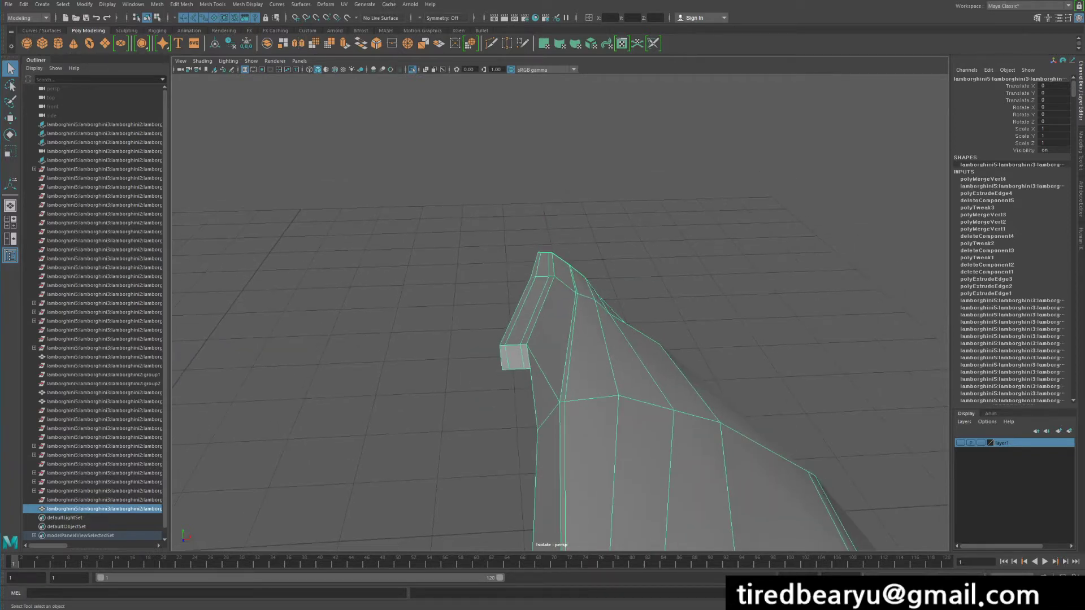
pyautogui.hotkey('ctrl', '1')
pyautogui.scroll(-7, 559, 312)
pyautogui.scroll(-8, 559, 312)
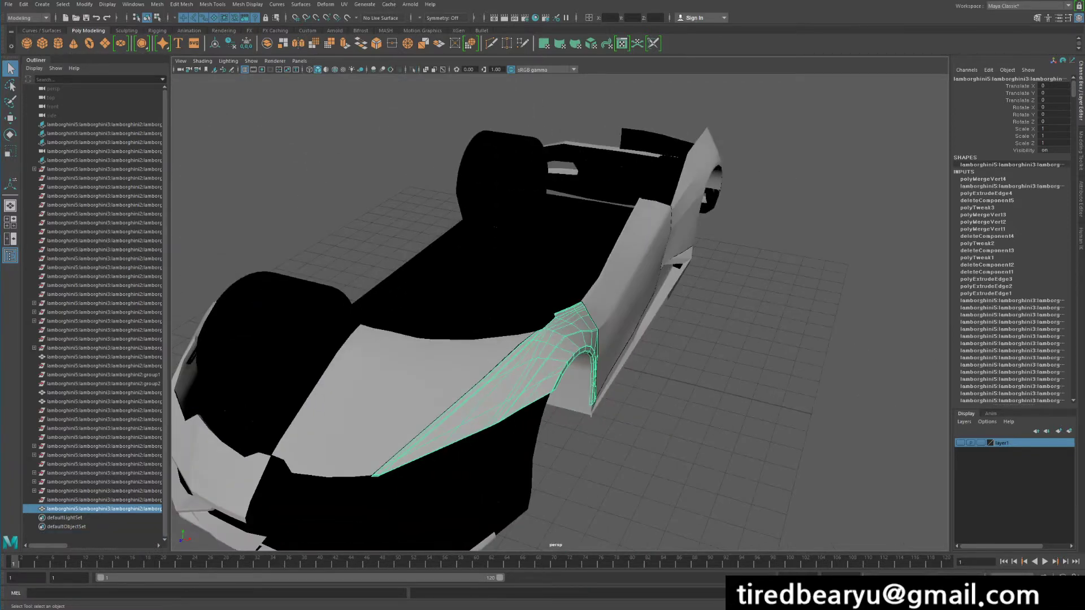
pyautogui.moveTo(559, 313)
pyautogui.keyDown('alt'); pyautogui.mouseDown()
pyautogui.moveTo(463, 310)
pyautogui.moveTo(565, 305)
pyautogui.mouseUp(); pyautogui.keyUp('alt')
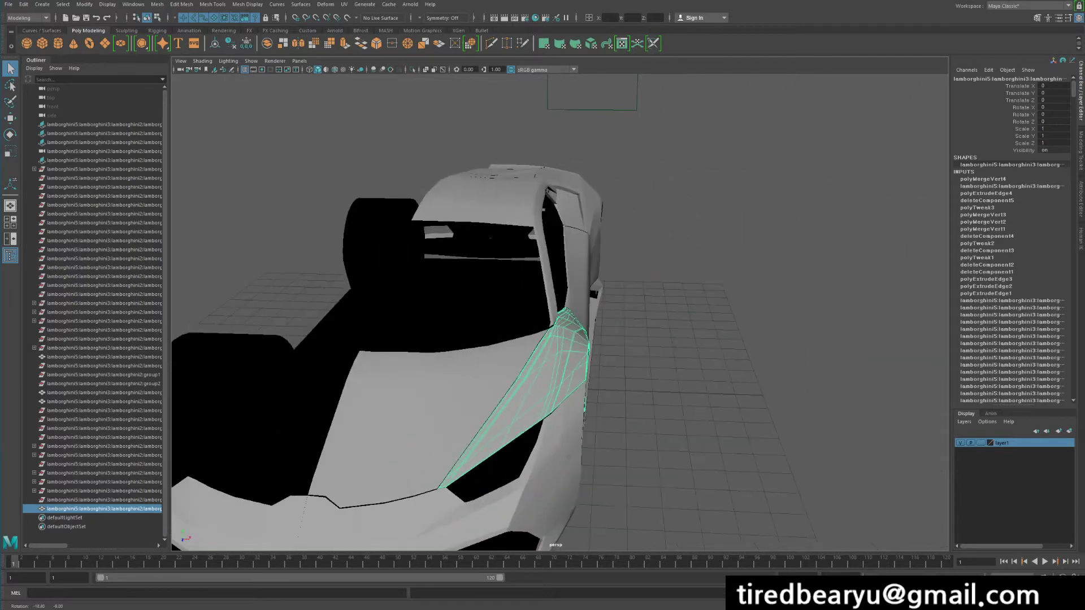
pyautogui.scroll(8, 559, 312)
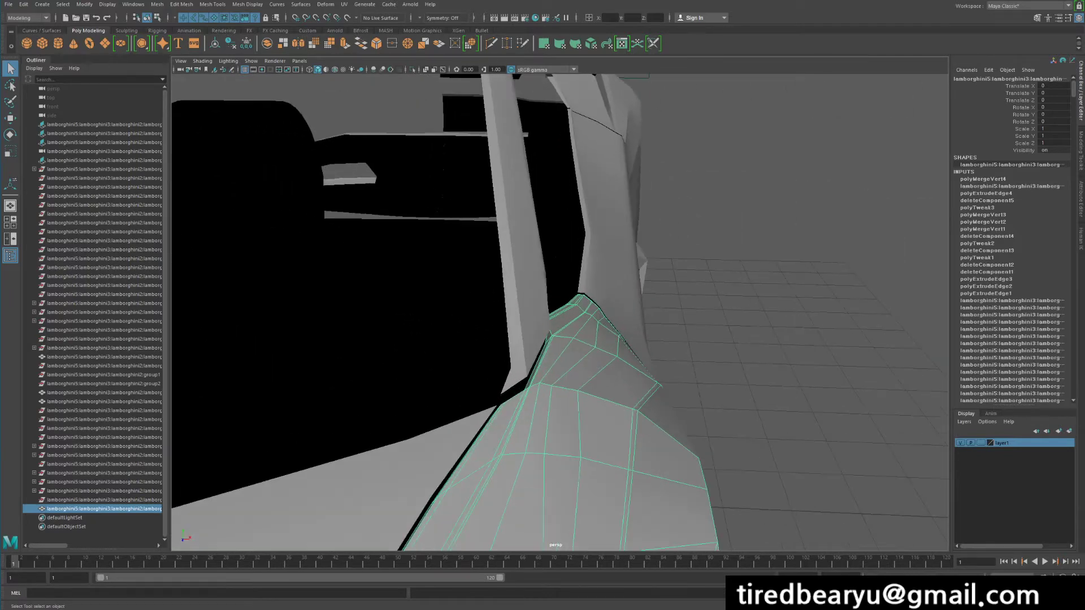
pyautogui.hotkey('ctrl', '1')
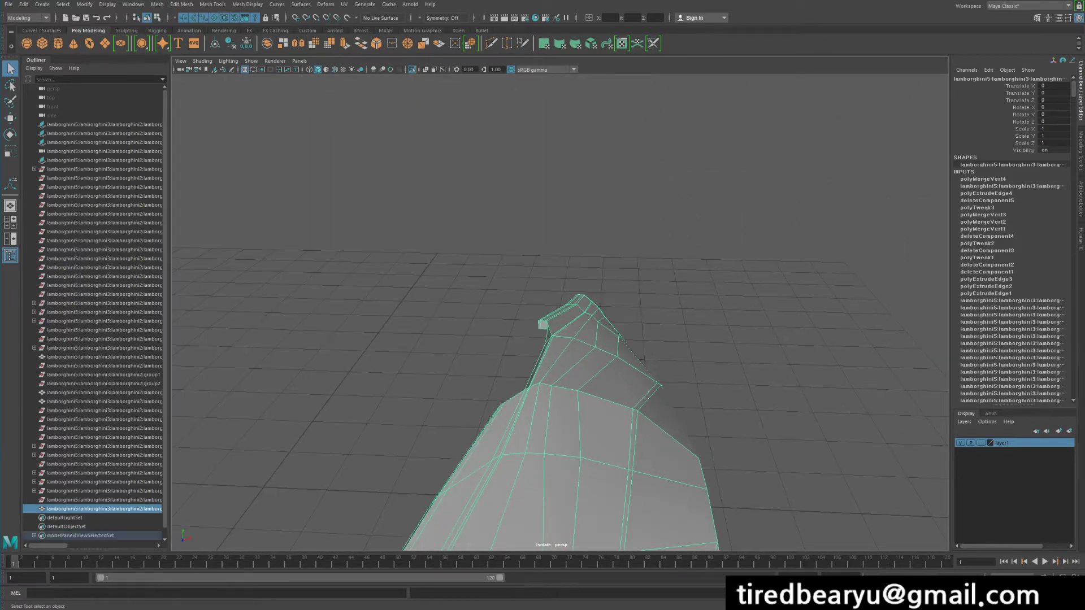
pyautogui.keyDown('alt'); pyautogui.moveTo(559, 312); pyautogui.dragTo(627, 305); pyautogui.keyUp('alt')
# - Try smoothing the fender mesh and inspect the small end block and its adjoining edges
pyautogui.click(565, 395)
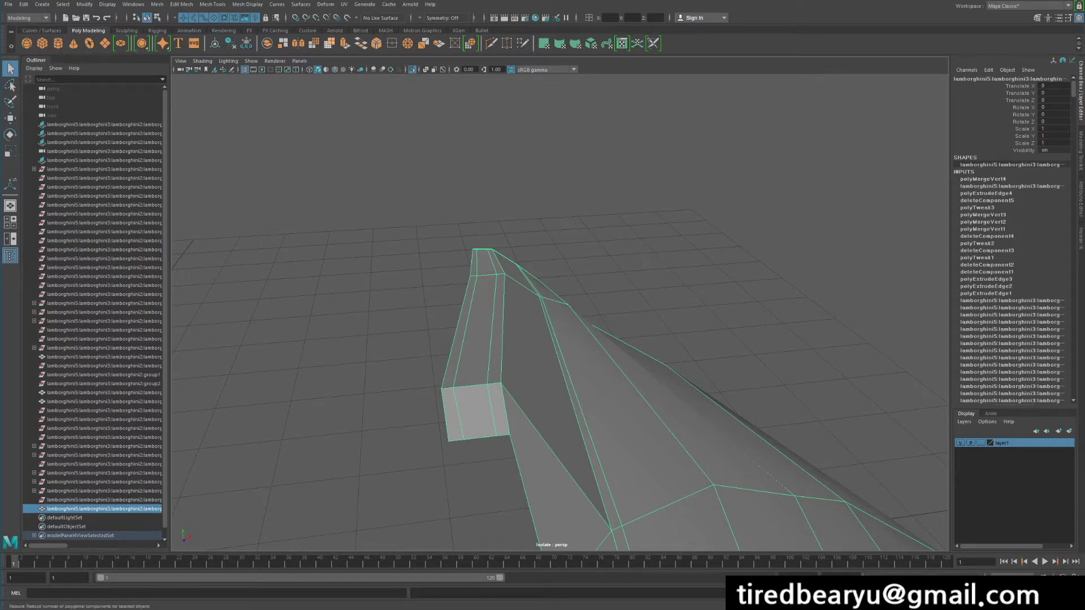
pyautogui.click(267, 43)
pyautogui.click(339, 169)
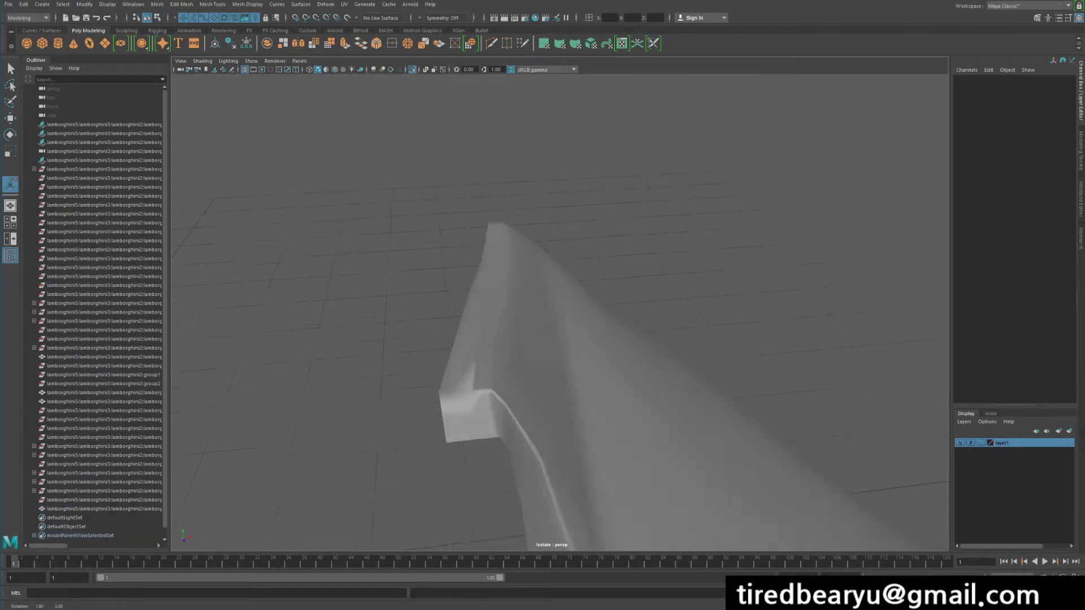
pyautogui.keyDown('alt'); pyautogui.moveTo(565, 311); pyautogui.dragTo(622, 311, button='right'); pyautogui.keyUp('alt')
pyautogui.keyDown('alt'); pyautogui.moveTo(560, 311); pyautogui.dragTo(678, 316); pyautogui.keyUp('alt')
pyautogui.click(102, 509)
pyautogui.click(678, 339)
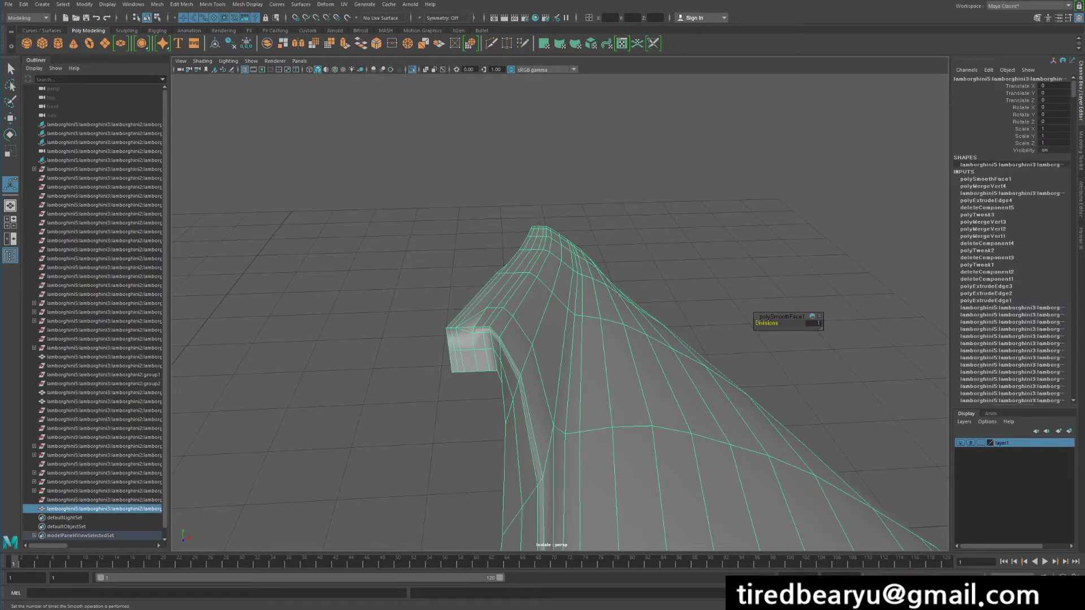
# - Undo the smoothing of the fender mesh
pyautogui.hotkey('ctrl', 'z')
pyautogui.hotkey('ctrl', 'z')
pyautogui.hotkey('ctrl', 'z')
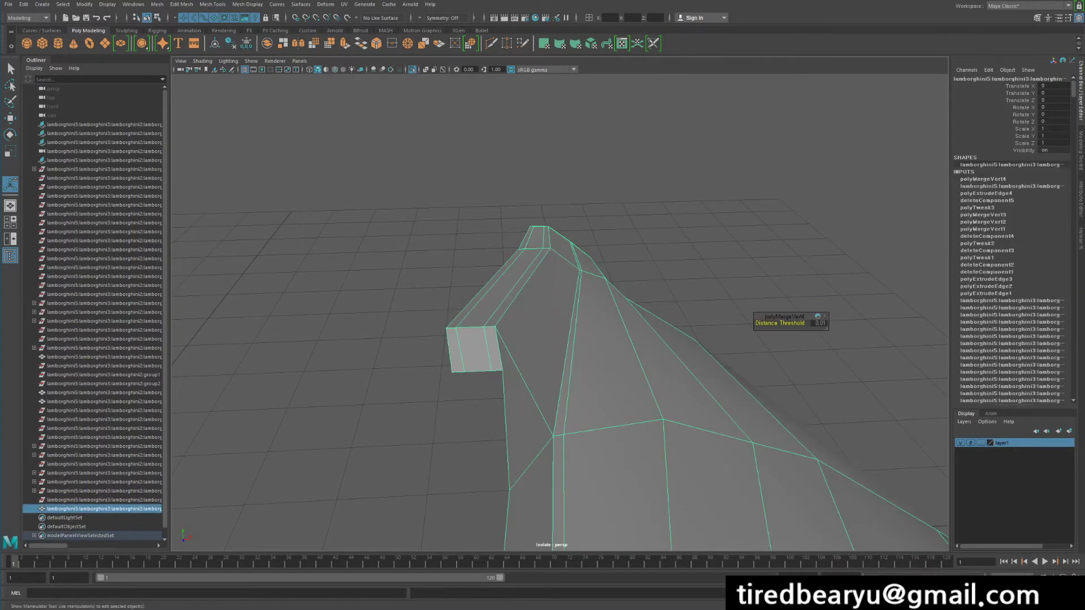
pyautogui.hotkey('ctrl', 'z')
# - Examine the unsmoothed end block and the narrow strip behind it from several angles
pyautogui.keyDown('alt'); pyautogui.moveTo(559, 311); pyautogui.dragTo(598, 311, button='right'); pyautogui.keyUp('alt')
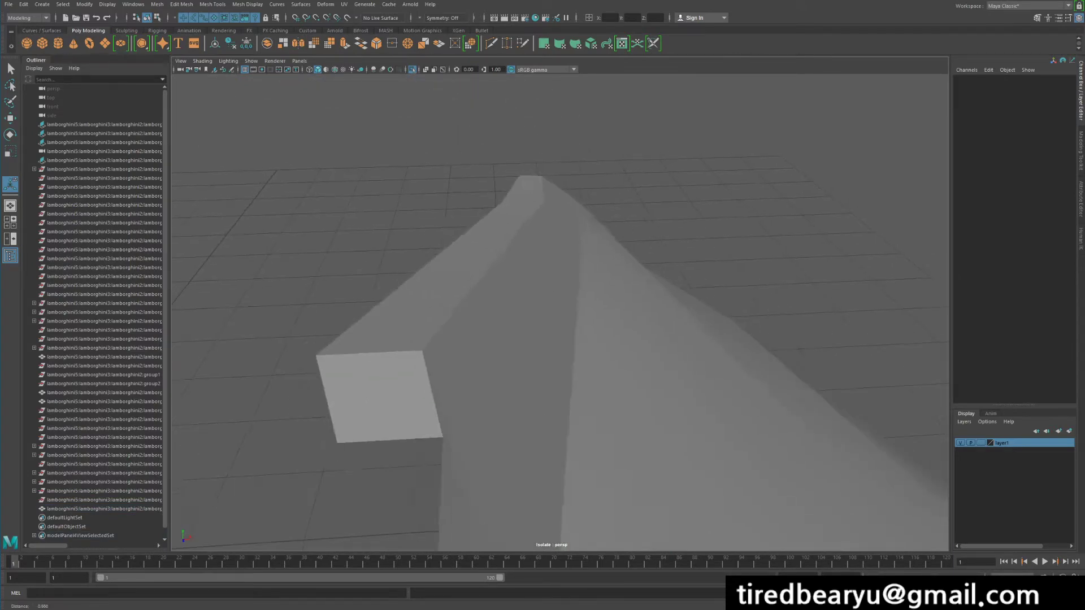
pyautogui.keyDown('alt'); pyautogui.moveTo(599, 311); pyautogui.dragTo(672, 308, button='middle'); pyautogui.keyUp('alt')
pyautogui.click(678, 339)
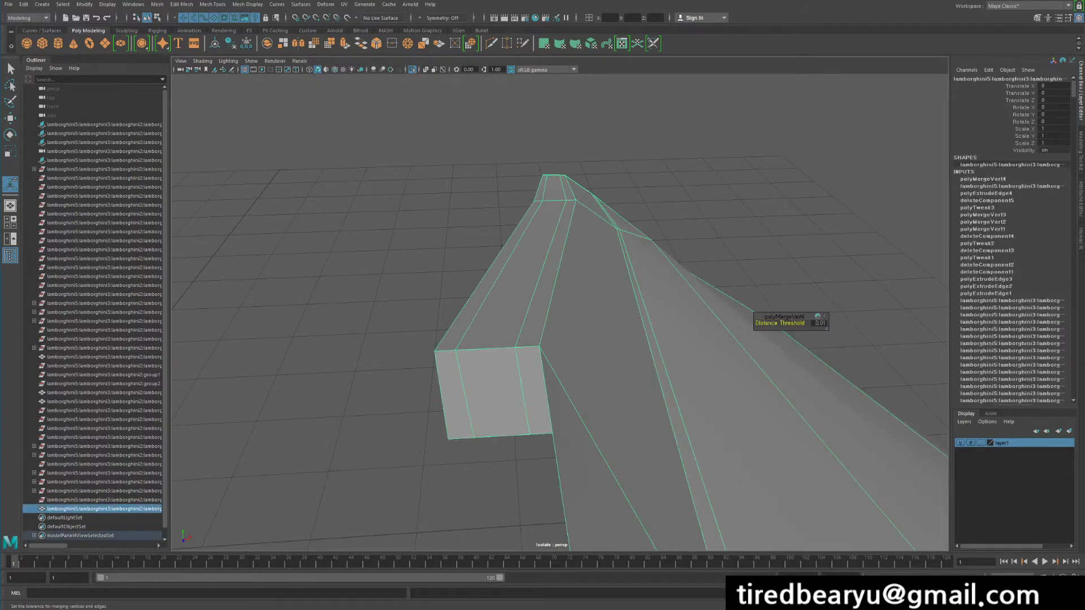
pyautogui.keyDown('alt'); pyautogui.moveTo(678, 339); pyautogui.dragTo(675, 367); pyautogui.keyUp('alt')
pyautogui.keyDown('alt'); pyautogui.moveTo(675, 368); pyautogui.dragTo(621, 367, button='right'); pyautogui.keyUp('alt')
pyautogui.keyDown('alt'); pyautogui.moveTo(622, 367); pyautogui.dragTo(594, 367); pyautogui.keyUp('alt')
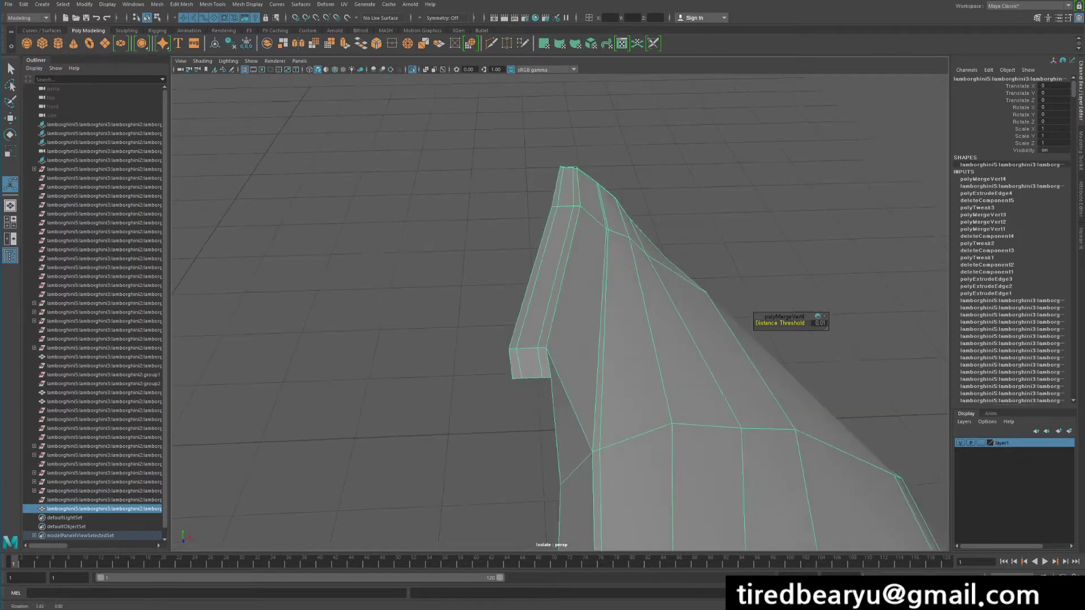
pyautogui.keyDown('alt'); pyautogui.moveTo(593, 367); pyautogui.dragTo(605, 367, button='right'); pyautogui.keyUp('alt')
pyautogui.keyDown('alt'); pyautogui.moveTo(605, 367); pyautogui.dragTo(633, 368); pyautogui.keyUp('alt')
pyautogui.keyDown('alt'); pyautogui.moveTo(633, 367); pyautogui.dragTo(652, 367, button='right'); pyautogui.keyUp('alt')
pyautogui.keyDown('alt'); pyautogui.moveTo(653, 367); pyautogui.dragTo(572, 294); pyautogui.keyUp('alt')
# - Try moving the middle face of the strip above the end block, and undo the move
pyautogui.rightClick(572, 294)
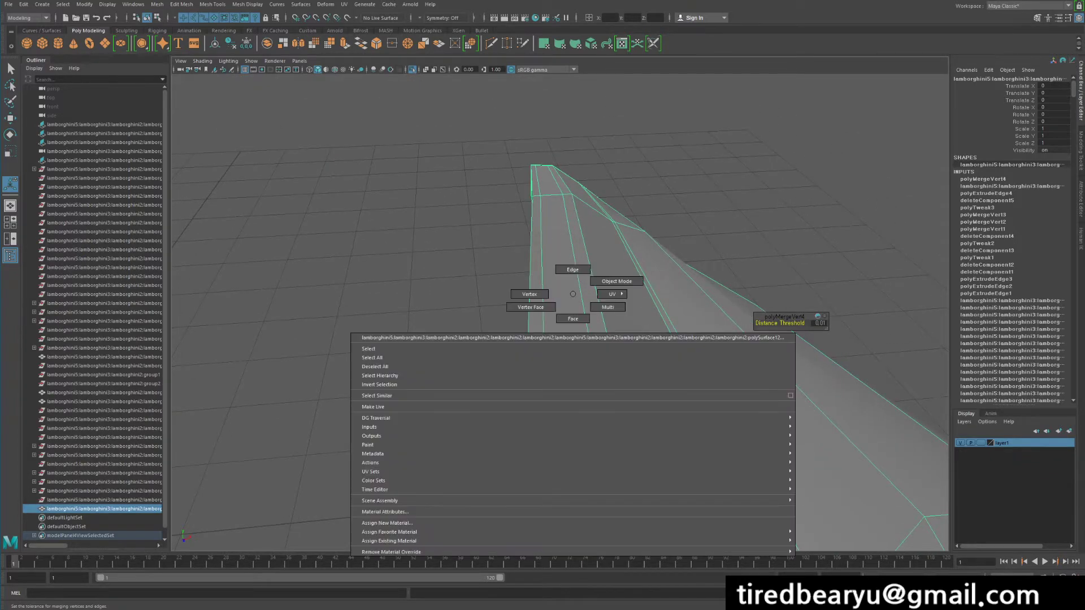
pyautogui.moveTo(572, 294); pyautogui.dragTo(572, 319, button='right')
pyautogui.click(570, 243)
pyautogui.press('w')
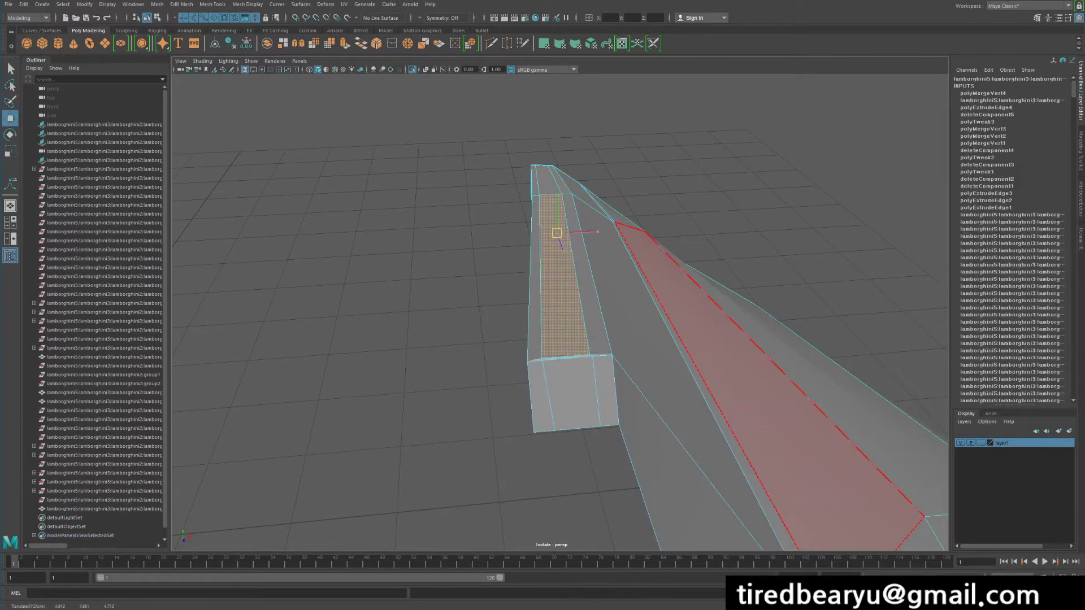
pyautogui.moveTo(563, 207)
pyautogui.mouseDown()
pyautogui.moveTo(538, 210)
pyautogui.moveTo(572, 204)
pyautogui.moveTo(552, 208)
pyautogui.mouseUp()
pyautogui.hotkey('ctrl', 'z')
pyautogui.hotkey('ctrl', 'z')
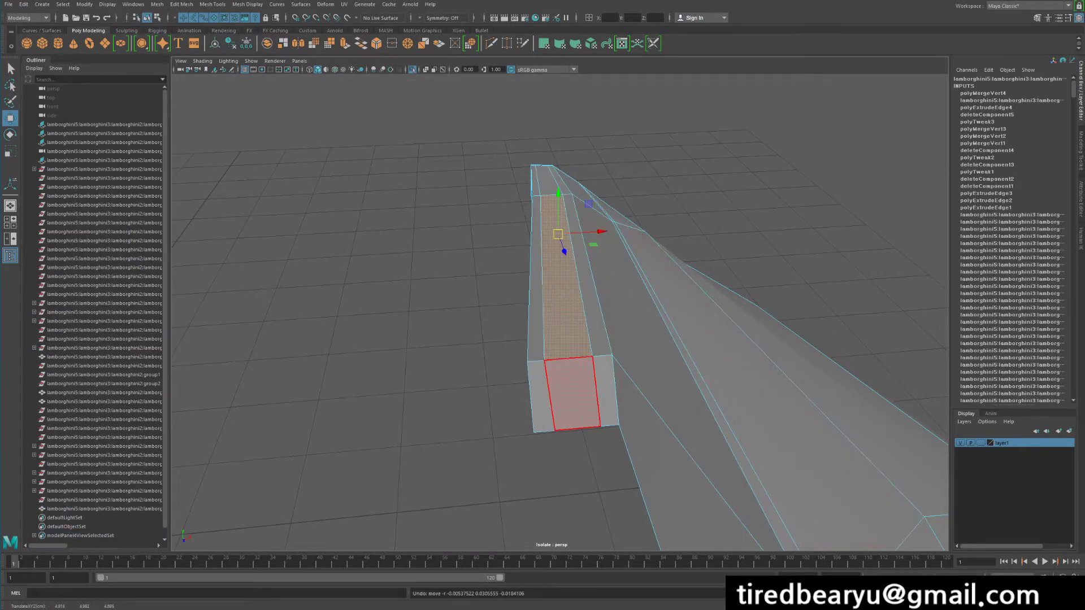
# - Test-move the end block's middle and outer front faces and the strip's middle face, undoing each move
pyautogui.click(573, 393)
pyautogui.moveTo(575, 391); pyautogui.dragTo(549, 308)
pyautogui.hotkey('ctrl', 'z')
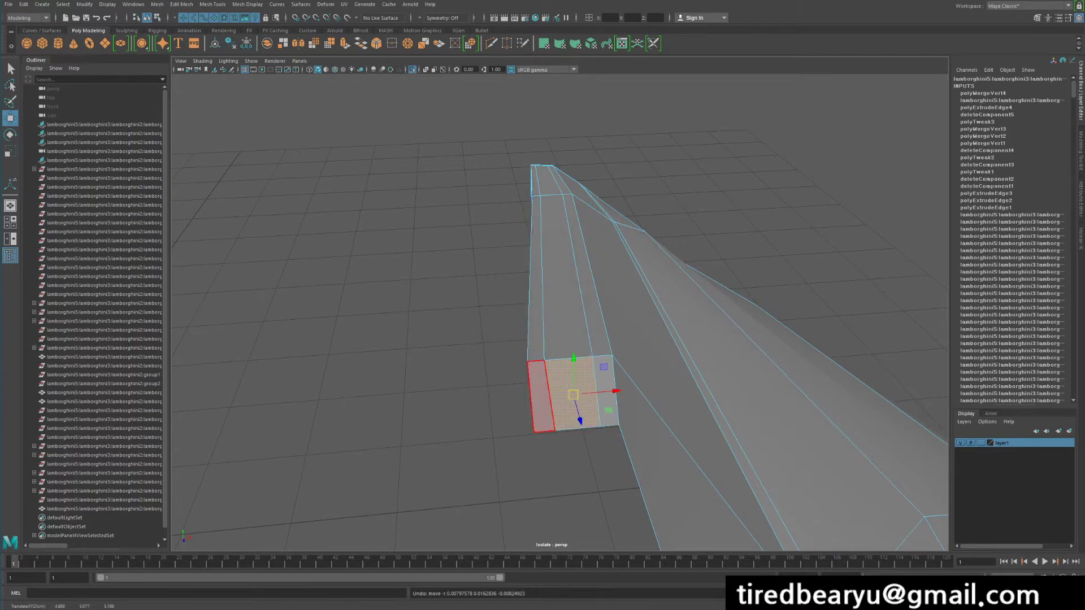
pyautogui.click(539, 408)
pyautogui.moveTo(541, 397); pyautogui.dragTo(460, 347)
pyautogui.hotkey('ctrl', 'z')
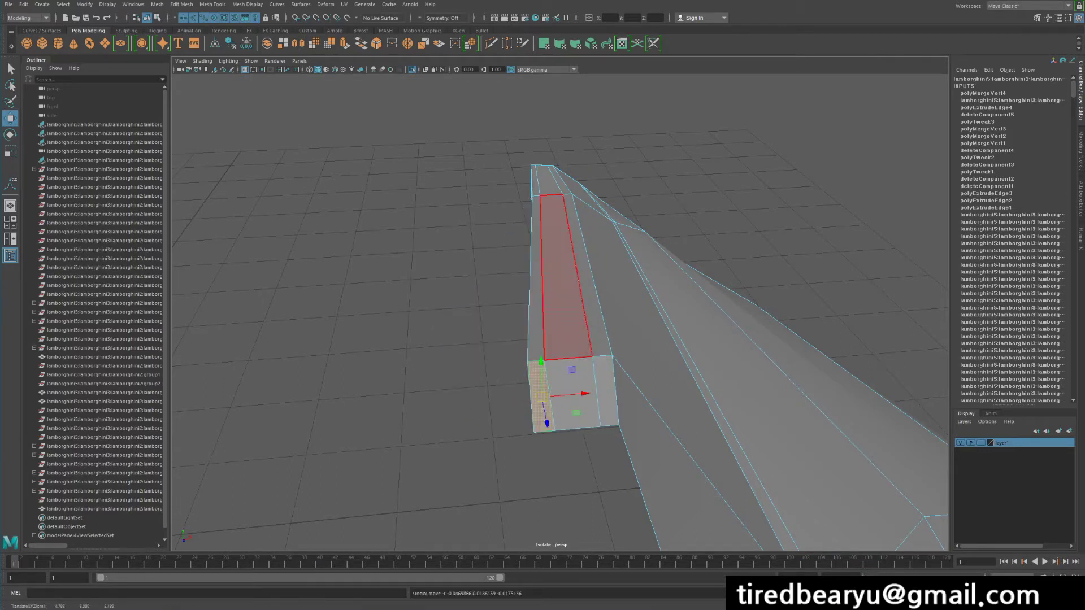
pyautogui.click(570, 255)
pyautogui.moveTo(550, 233); pyautogui.dragTo(530, 188)
pyautogui.hotkey('ctrl', 'z')
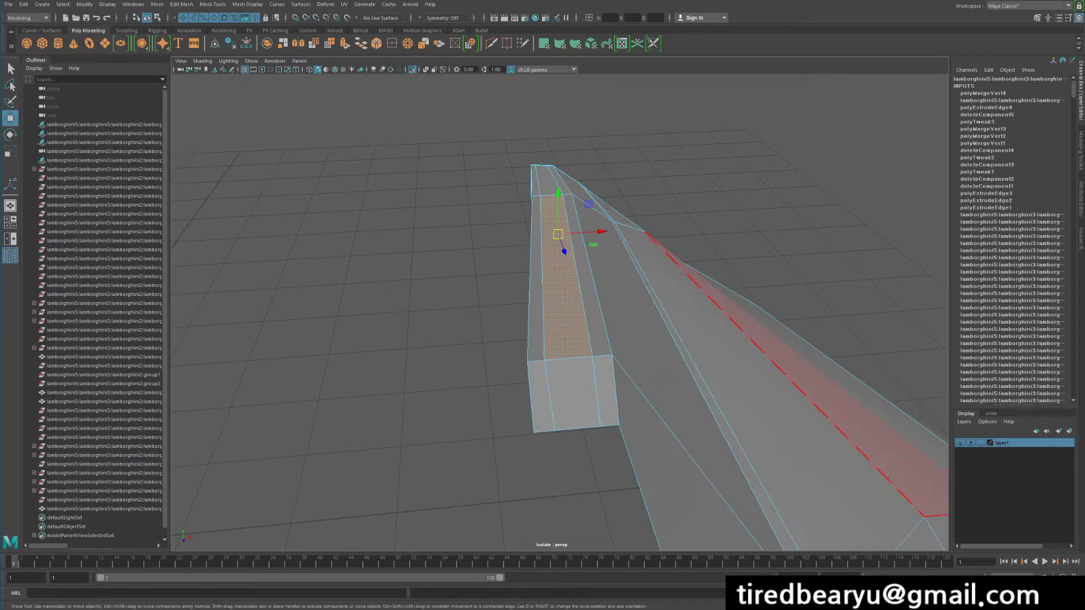
# - Display the fender's vertex faces and examine the block's top edge for stray or zero-area faces
pyautogui.click(773, 351)
pyautogui.moveTo(653, 269); pyautogui.dragTo(696, 256, button='right')
pyautogui.rightClick(558, 290)
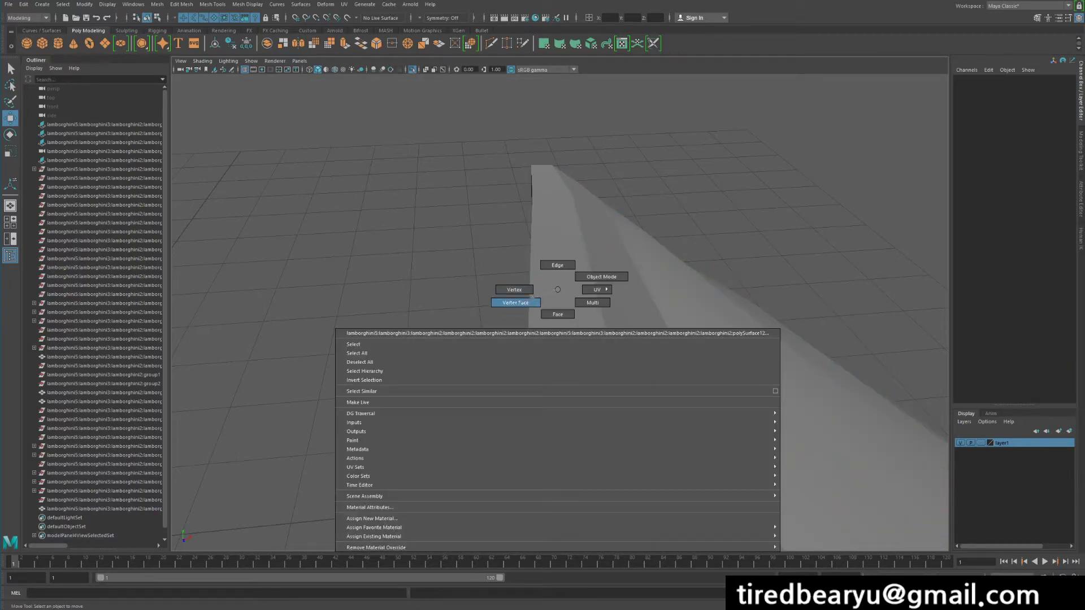
pyautogui.click(523, 303)
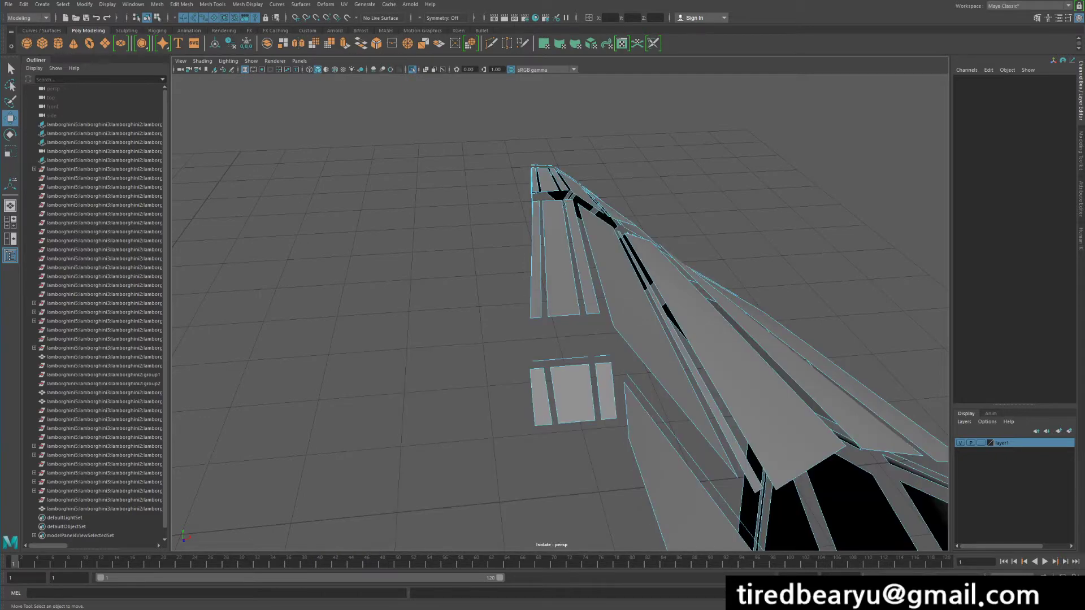
pyautogui.keyDown('alt'); pyautogui.moveTo(529, 338); pyautogui.dragTo(556, 357); pyautogui.keyUp('alt')
pyautogui.keyDown('alt'); pyautogui.moveTo(599, 424); pyautogui.dragTo(601, 401); pyautogui.keyUp('alt')
pyautogui.keyDown('alt'); pyautogui.moveTo(601, 401); pyautogui.dragTo(576, 415, button='middle'); pyautogui.keyUp('alt')
pyautogui.click(478, 285)
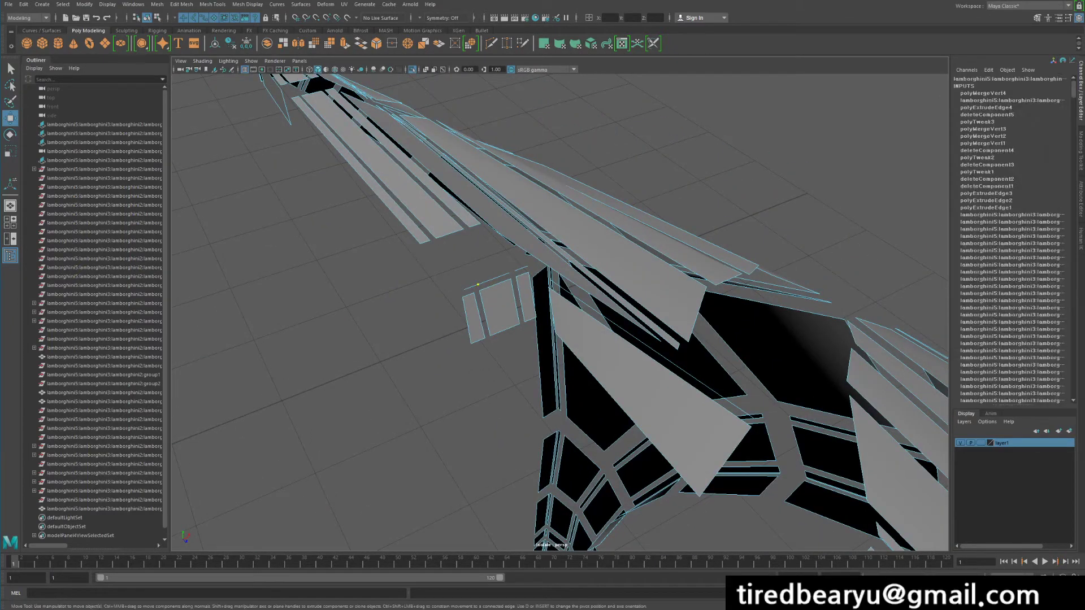
# - Return to face selection and test-move the block's outer and middle front faces up close, undoing each move
pyautogui.moveTo(489, 279); pyautogui.dragTo(490, 305, button='right')
pyautogui.moveTo(490, 305)
pyautogui.keyDown('alt'); pyautogui.mouseDown()
pyautogui.moveTo(480, 345)
pyautogui.moveTo(497, 288)
pyautogui.mouseUp(); pyautogui.keyUp('alt')
pyautogui.scroll(4, 491, 282)
pyautogui.keyDown('alt'); pyautogui.moveTo(497, 289); pyautogui.dragTo(543, 294, button='middle'); pyautogui.keyUp('alt')
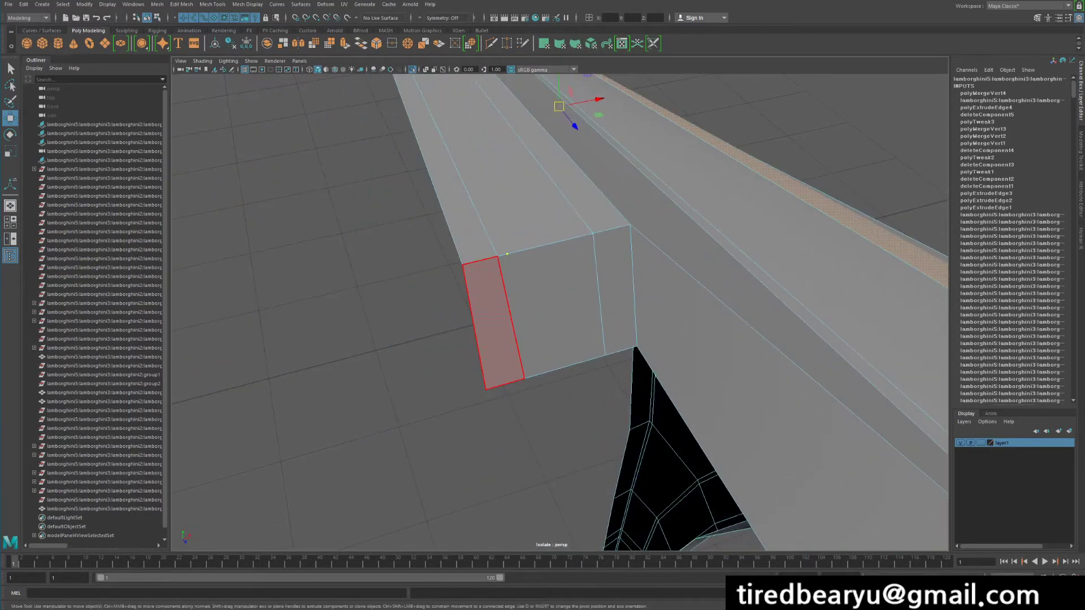
pyautogui.click(508, 351)
pyautogui.moveTo(508, 351); pyautogui.dragTo(464, 337)
pyautogui.hotkey('ctrl', 'z')
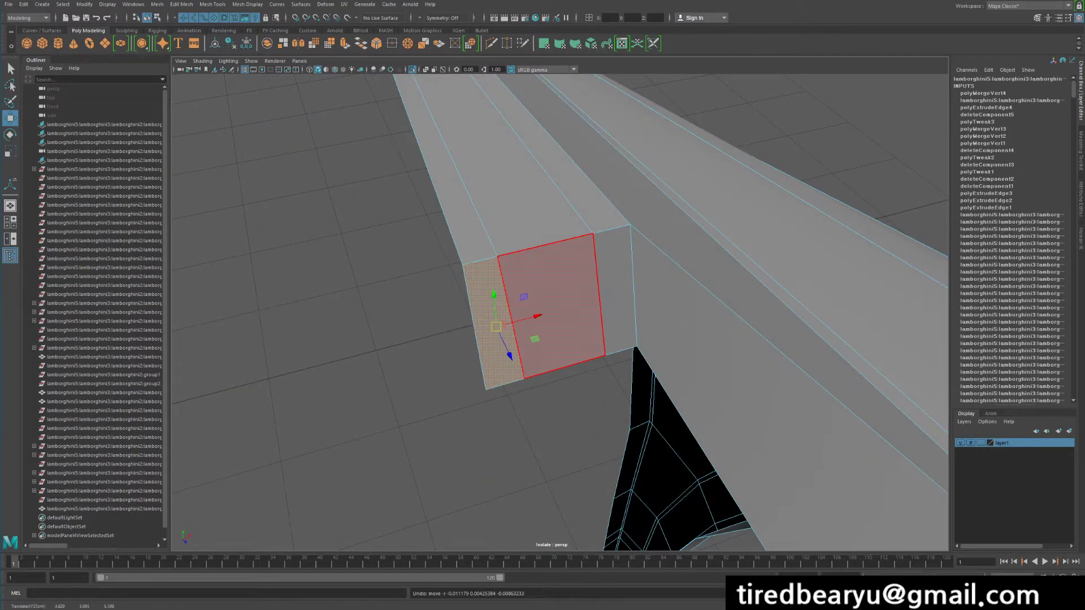
pyautogui.click(556, 316)
pyautogui.moveTo(573, 339); pyautogui.dragTo(586, 366)
pyautogui.hotkey('ctrl', 'z')
# - Pull the stray vertex on the block's top edge outward and delete the sliver face it exposes
pyautogui.moveTo(566, 259); pyautogui.dragTo(517, 259, button='right')
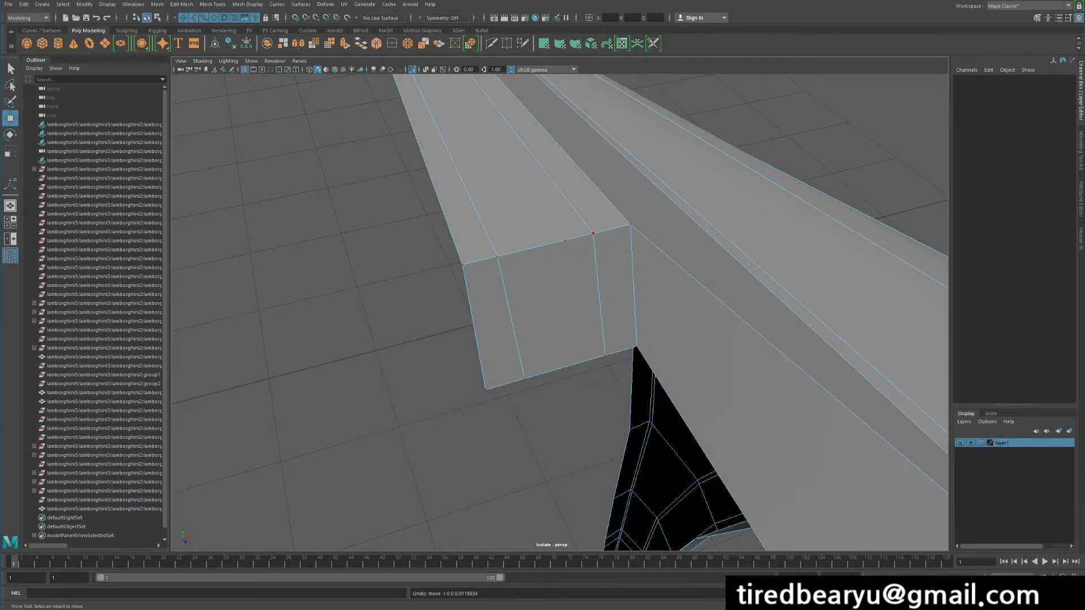
pyautogui.click(565, 241)
pyautogui.moveTo(565, 241)
pyautogui.mouseDown()
pyautogui.moveTo(451, 220)
pyautogui.moveTo(497, 254)
pyautogui.moveTo(510, 237)
pyautogui.moveTo(448, 280)
pyautogui.moveTo(453, 247)
pyautogui.moveTo(383, 290)
pyautogui.moveTo(303, 313)
pyautogui.mouseUp()
pyautogui.press('4')
pyautogui.press('5')
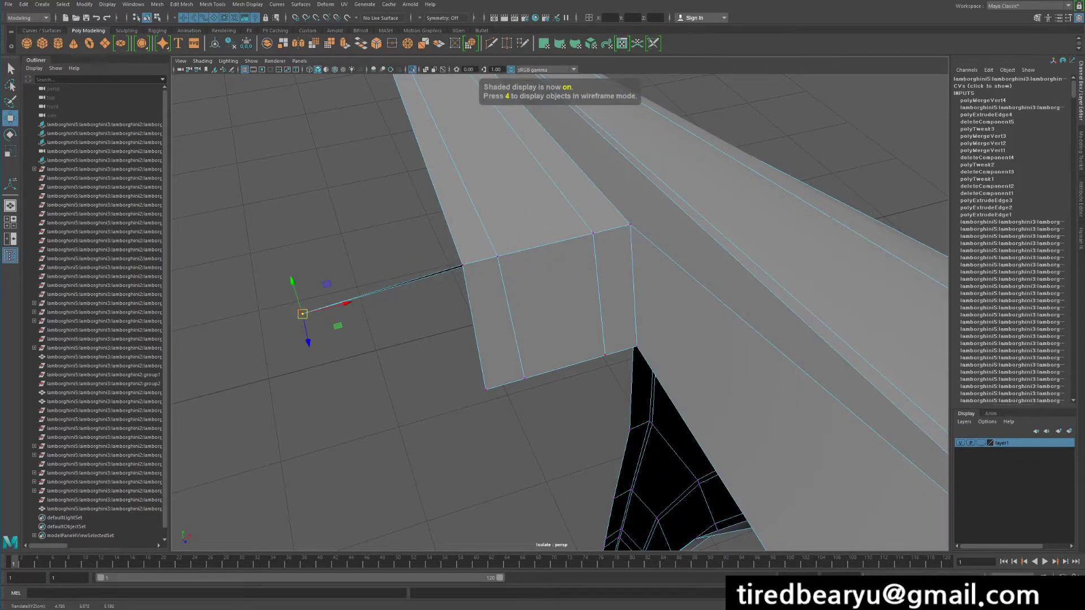
pyautogui.moveTo(404, 230); pyautogui.dragTo(404, 266, button='right')
pyautogui.click(399, 285)
pyautogui.hotkey('ctrl', 'z')
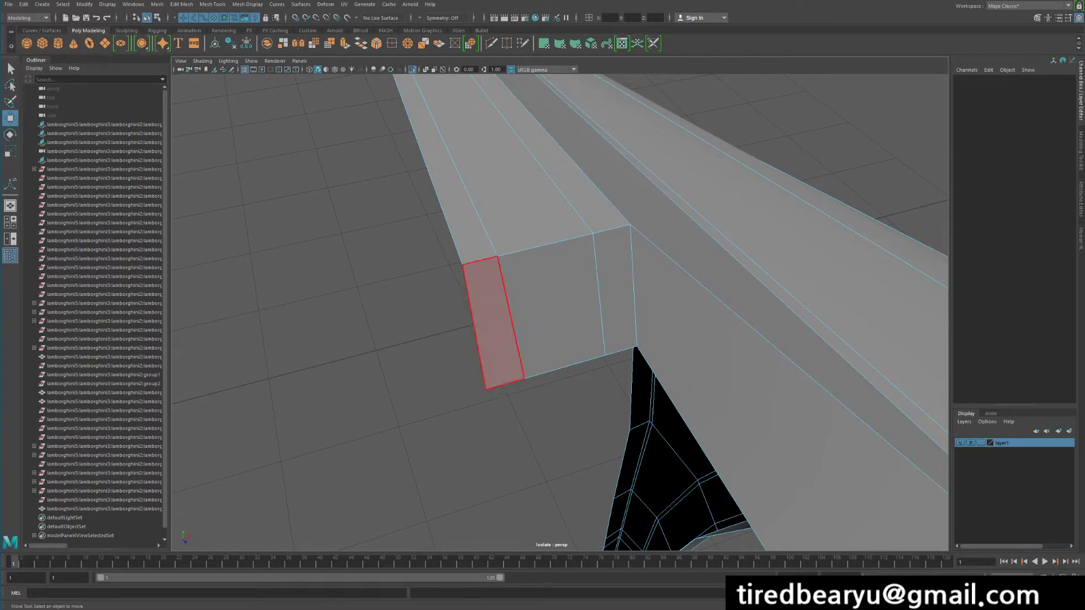
# - Check the block in wireframe and try moving its middle front face once more, undoing the move
pyautogui.press('4')
pyautogui.press('5')
pyautogui.click(564, 323)
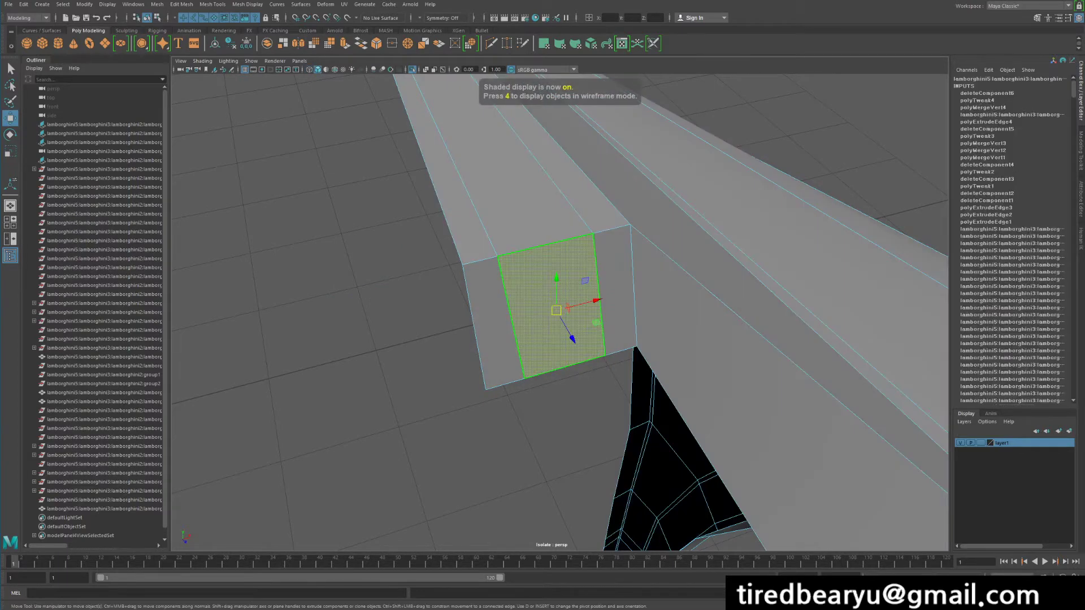
pyautogui.moveTo(555, 309)
pyautogui.mouseDown()
pyautogui.moveTo(554, 368)
pyautogui.moveTo(550, 321)
pyautogui.mouseUp()
pyautogui.hotkey('ctrl', 'z')
pyautogui.keyDown('alt'); pyautogui.moveTo(582, 226); pyautogui.dragTo(576, 384, button='middle'); pyautogui.keyUp('alt')
pyautogui.keyDown('alt'); pyautogui.moveTo(593, 429); pyautogui.dragTo(580, 186, button='middle'); pyautogui.keyUp('alt')
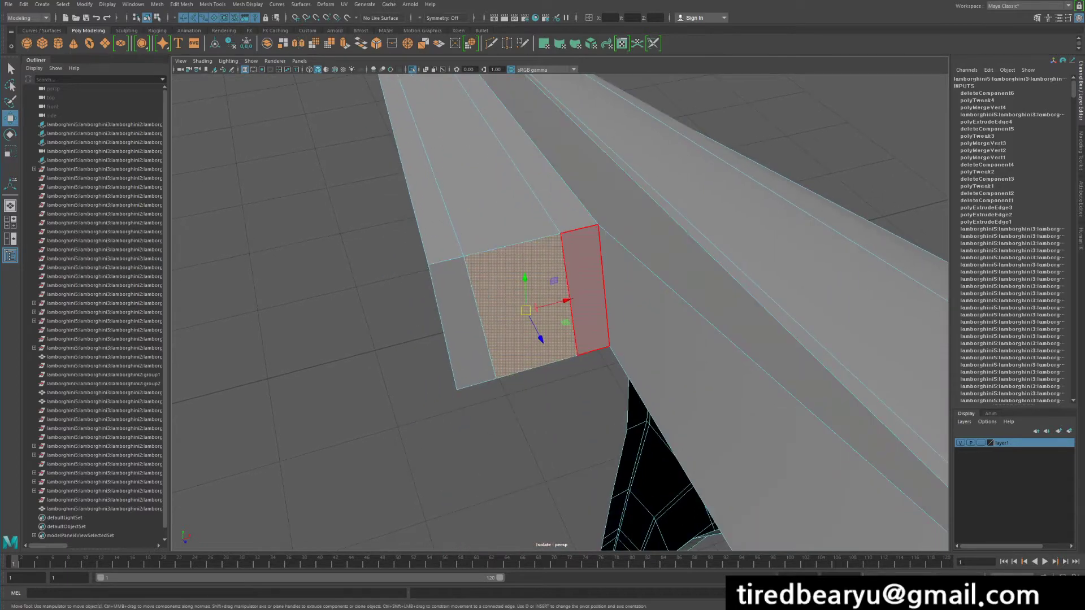
# - Try moving the lengthwise edge that meets the block's top corner, and undo the move
pyautogui.moveTo(581, 257); pyautogui.dragTo(581, 228, button='right')
pyautogui.click(577, 199)
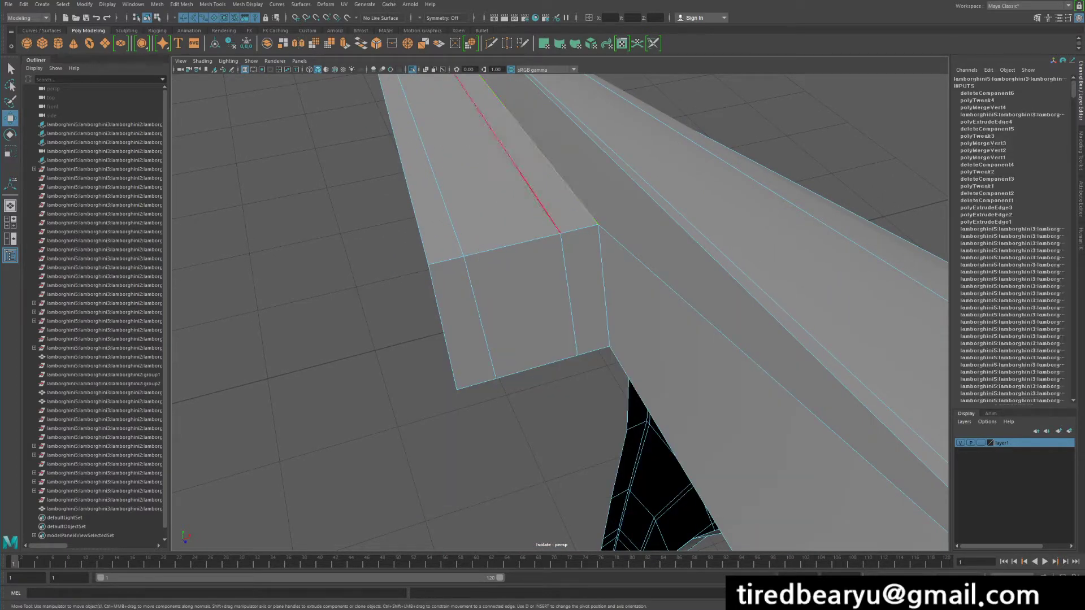
pyautogui.keyDown('shift'); pyautogui.click(547, 212); pyautogui.keyUp('shift')
pyautogui.moveTo(566, 250); pyautogui.dragTo(562, 232, button='middle')
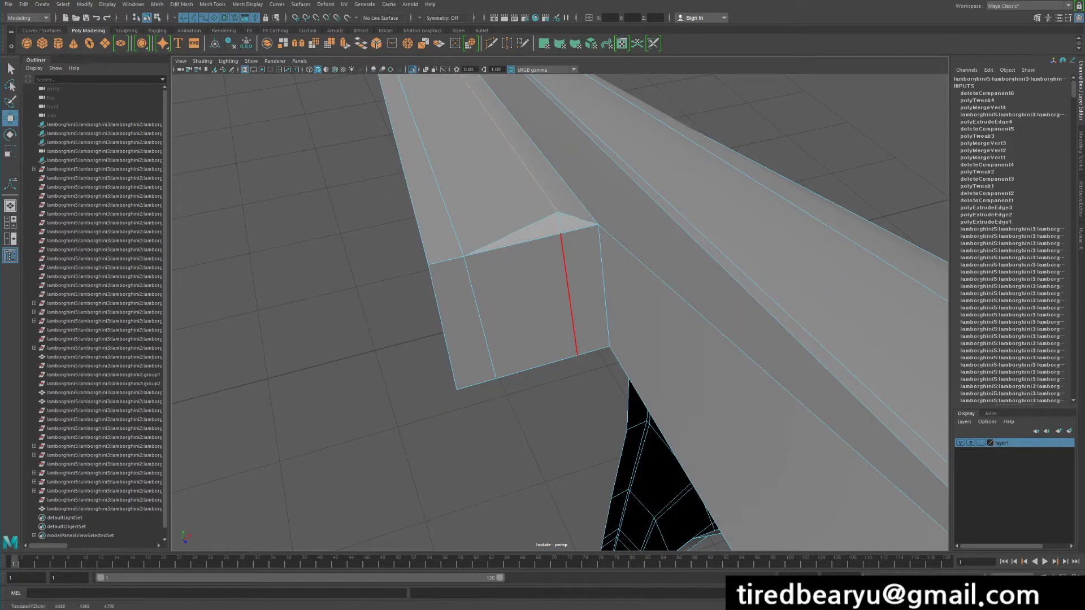
pyautogui.hotkey('ctrl', 'z')
pyautogui.scroll(-1, 565, 229)
pyautogui.scroll(3, 565, 229)
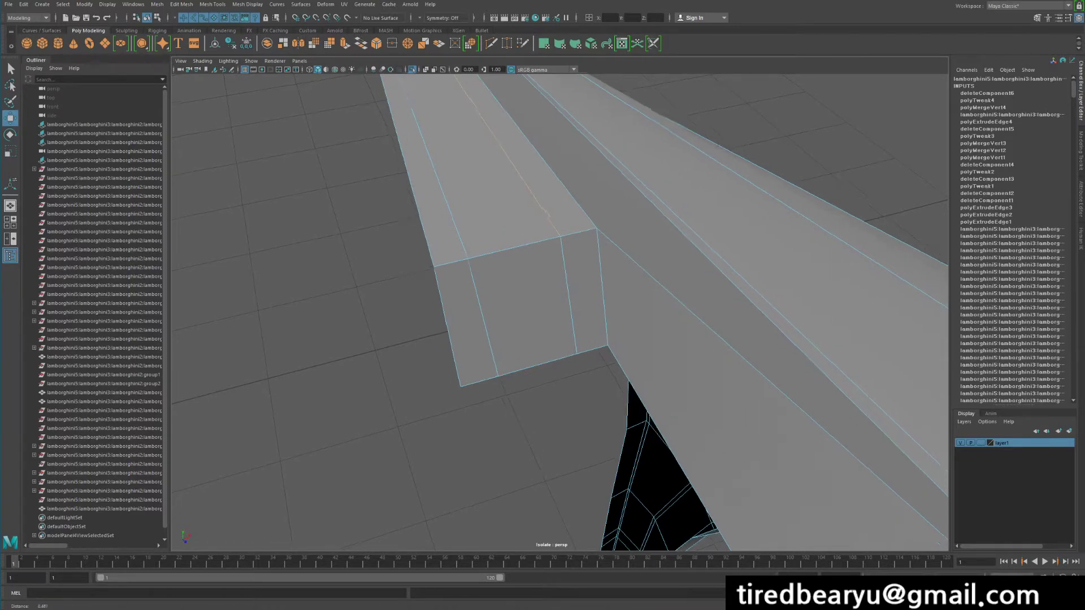
# - Reduce a face selection to the hidden zero-area face on the block's top edge, delete it, and check the vertex faces
pyautogui.press('4')
pyautogui.moveTo(516, 233); pyautogui.dragTo(515, 259, button='right')
pyautogui.click(514, 271)
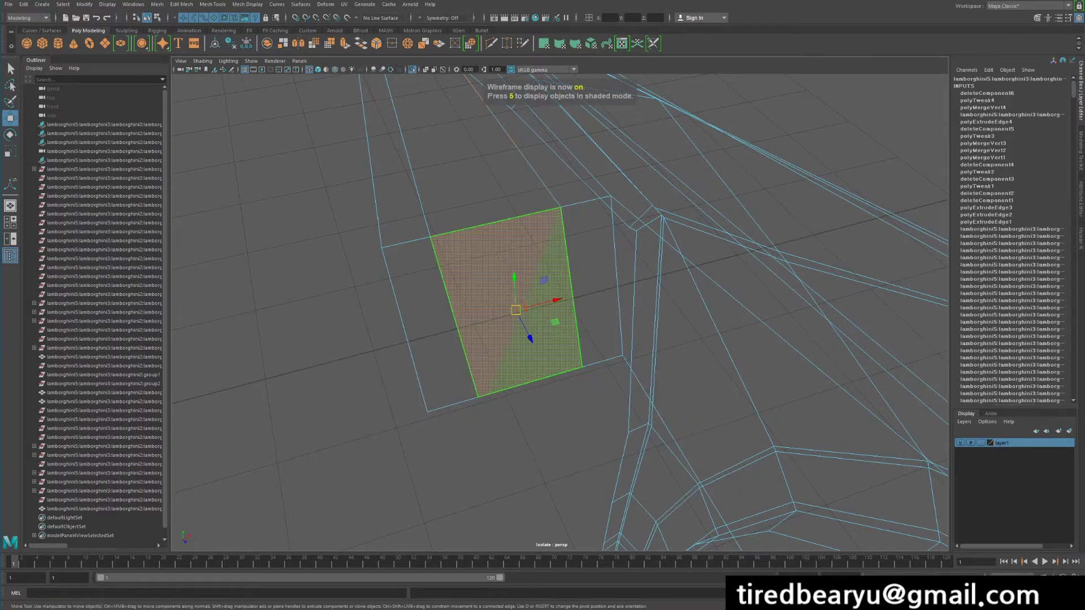
pyautogui.press('6')
pyautogui.moveTo(371, 180); pyautogui.dragTo(612, 251)
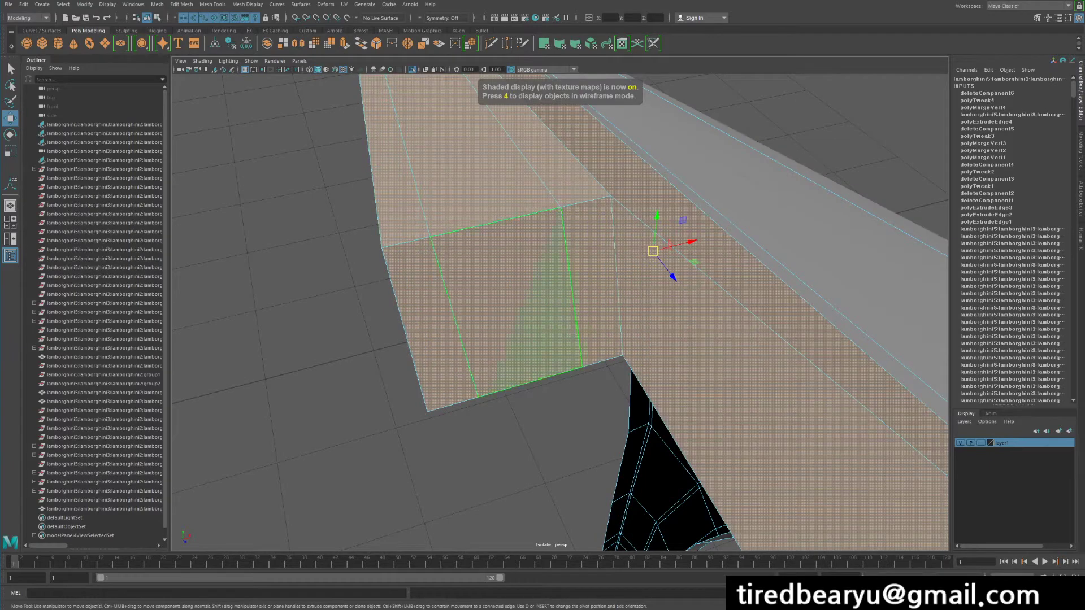
pyautogui.keyDown('ctrl'); pyautogui.moveTo(396, 339); pyautogui.dragTo(675, 266); pyautogui.keyUp('ctrl')
pyautogui.keyDown('ctrl'); pyautogui.moveTo(346, 141); pyautogui.dragTo(894, 393); pyautogui.keyUp('ctrl')
pyautogui.hotkey('ctrl', 'z')
pyautogui.keyDown('ctrl'); pyautogui.moveTo(744, 160); pyautogui.dragTo(827, 272); pyautogui.keyUp('ctrl')
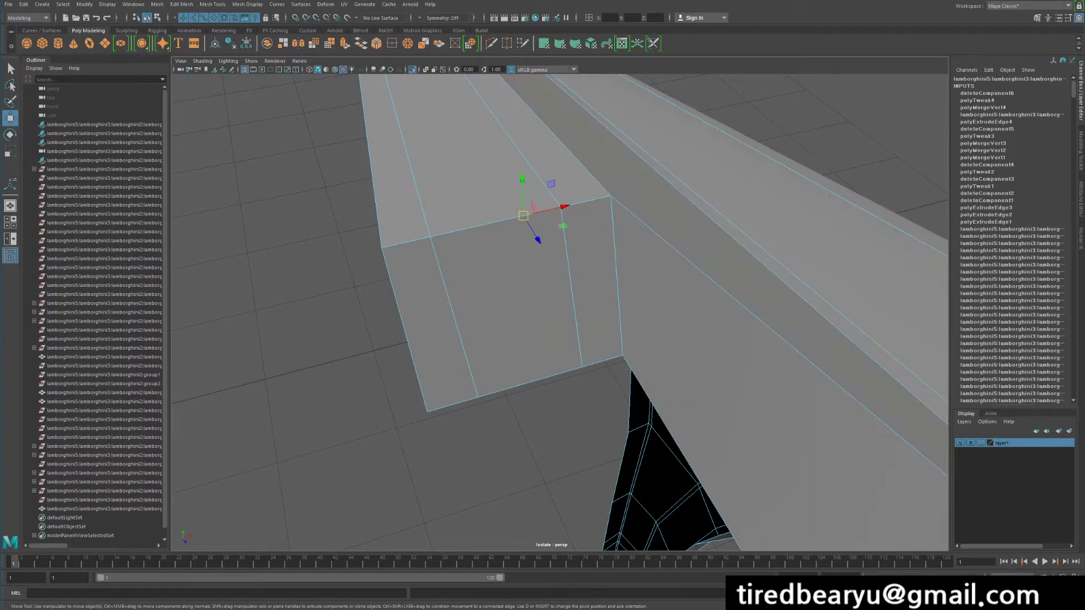
pyautogui.press('Delete')
pyautogui.moveTo(470, 249); pyautogui.dragTo(434, 262, button='right')
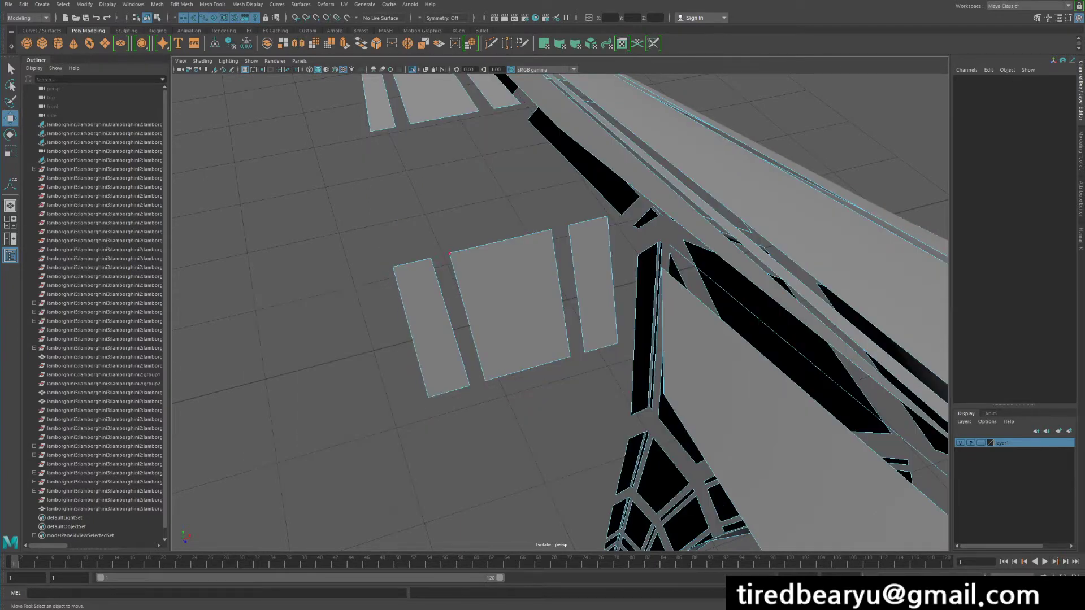
# - Undo the last component selections and return the fender to object selection
pyautogui.hotkey('ctrl', 'z')
pyautogui.hotkey('ctrl', 'z')
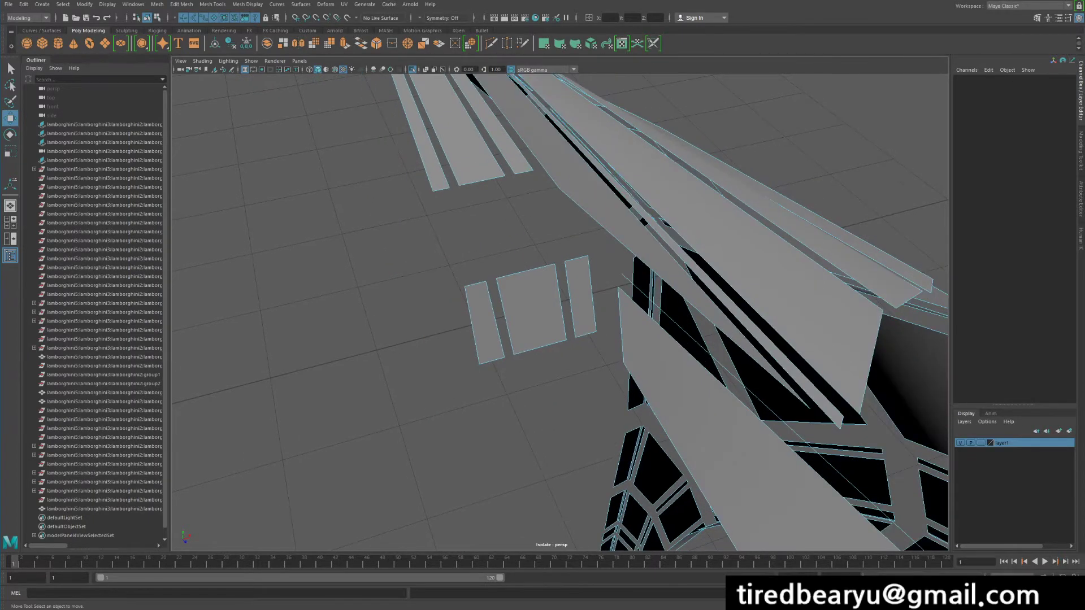
pyautogui.keyDown('alt'); pyautogui.moveTo(605, 184); pyautogui.dragTo(583, 238); pyautogui.keyUp('alt')
pyautogui.moveTo(584, 237); pyautogui.dragTo(626, 225, button='right')
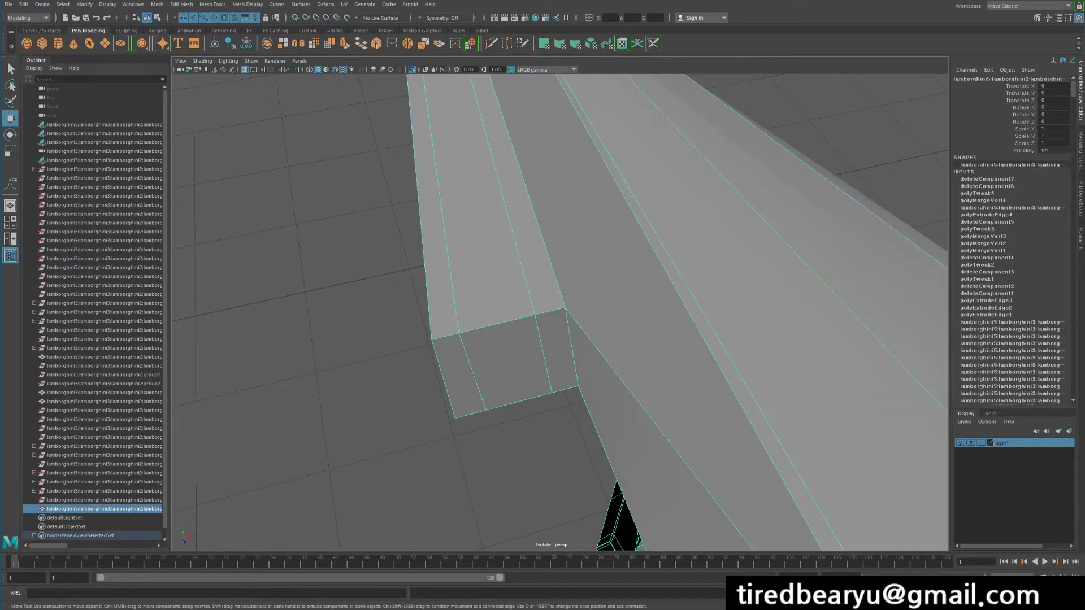
# - Try moving the block's top faces and its middle front face to check for hidden geometry, undoing each move
pyautogui.scroll(2, 485, 240)
pyautogui.moveTo(436, 244); pyautogui.dragTo(437, 271, button='right')
pyautogui.moveTo(449, 308); pyautogui.dragTo(417, 198)
pyautogui.hotkey('ctrl', 'z')
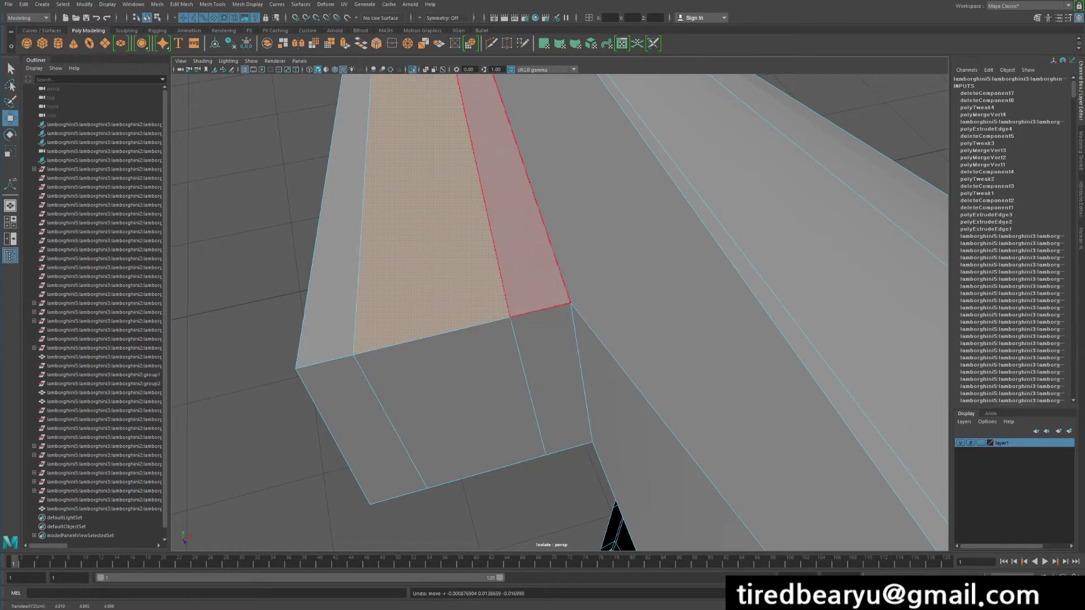
pyautogui.click(464, 407)
pyautogui.moveTo(463, 412)
pyautogui.mouseDown()
pyautogui.moveTo(481, 424)
pyautogui.moveTo(469, 421)
pyautogui.mouseUp()
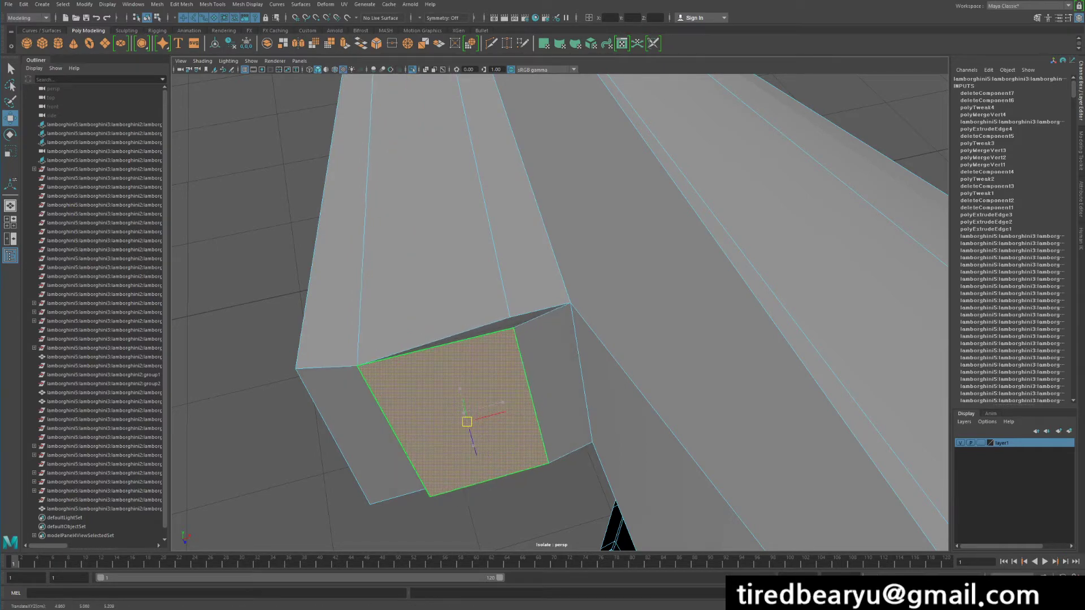
pyautogui.hotkey('ctrl', 'z')
# - Smooth the whole fender mesh, examine the end block, and undo the smoothing
pyautogui.scroll(-3, 469, 422)
pyautogui.keyDown('alt'); pyautogui.moveTo(512, 352); pyautogui.dragTo(510, 356); pyautogui.keyUp('alt')
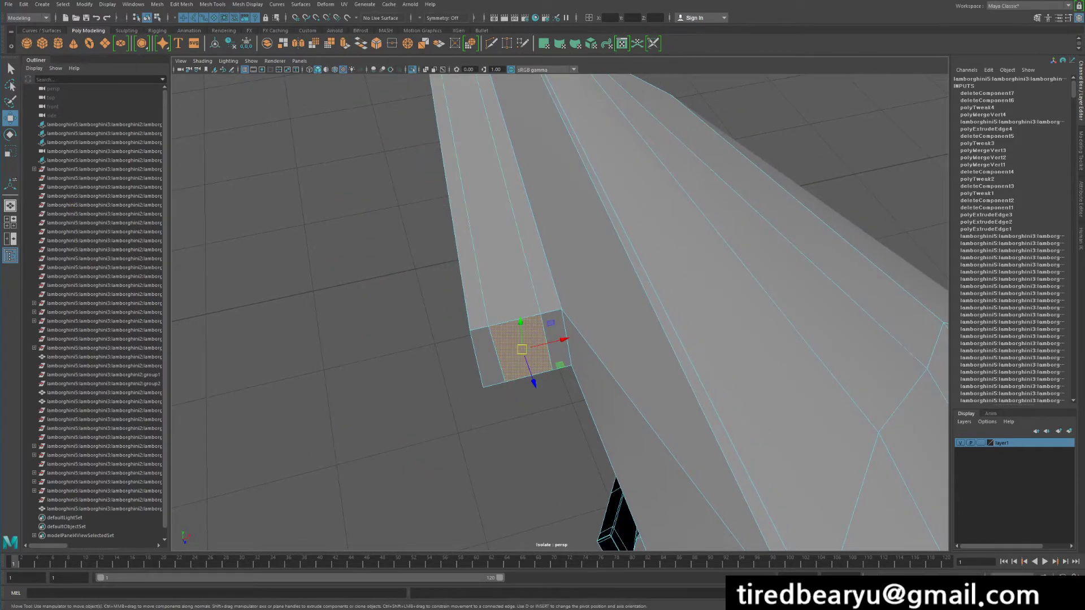
pyautogui.moveTo(490, 245); pyautogui.dragTo(534, 210, button='right')
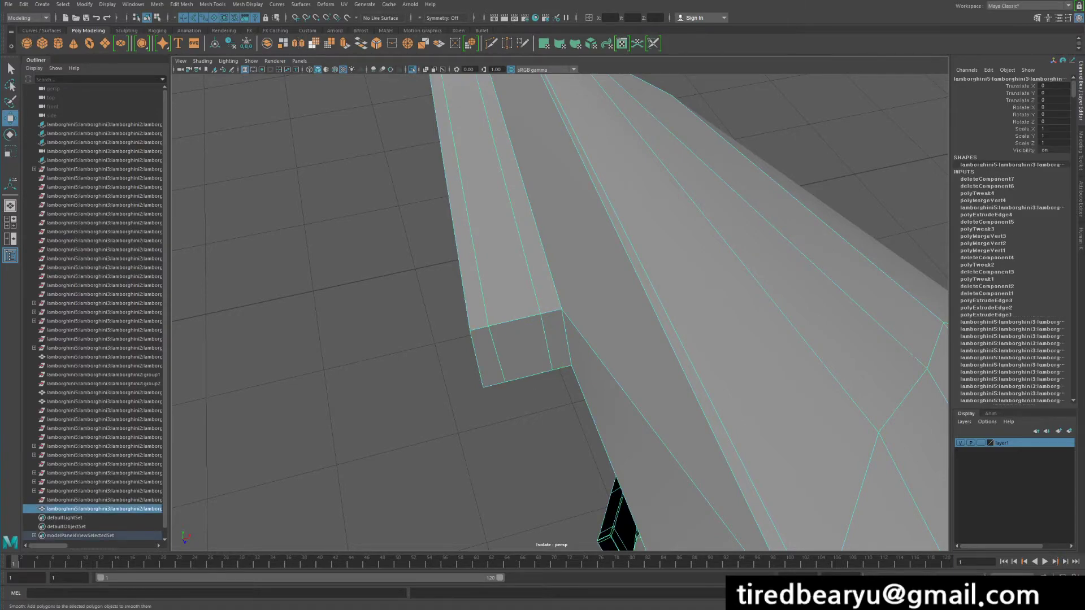
pyautogui.click(314, 43)
pyautogui.keyDown('alt'); pyautogui.moveTo(560, 339); pyautogui.dragTo(556, 299); pyautogui.keyUp('alt')
pyautogui.scroll(3, 559, 312)
pyautogui.scroll(-3, 559, 312)
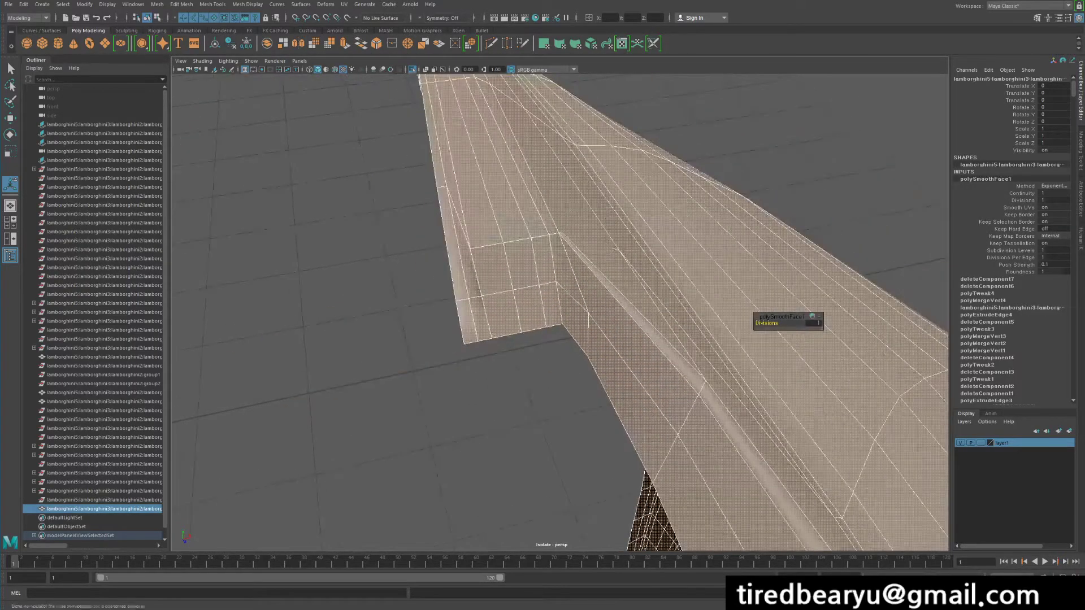
pyautogui.hotkey('ctrl', 'z')
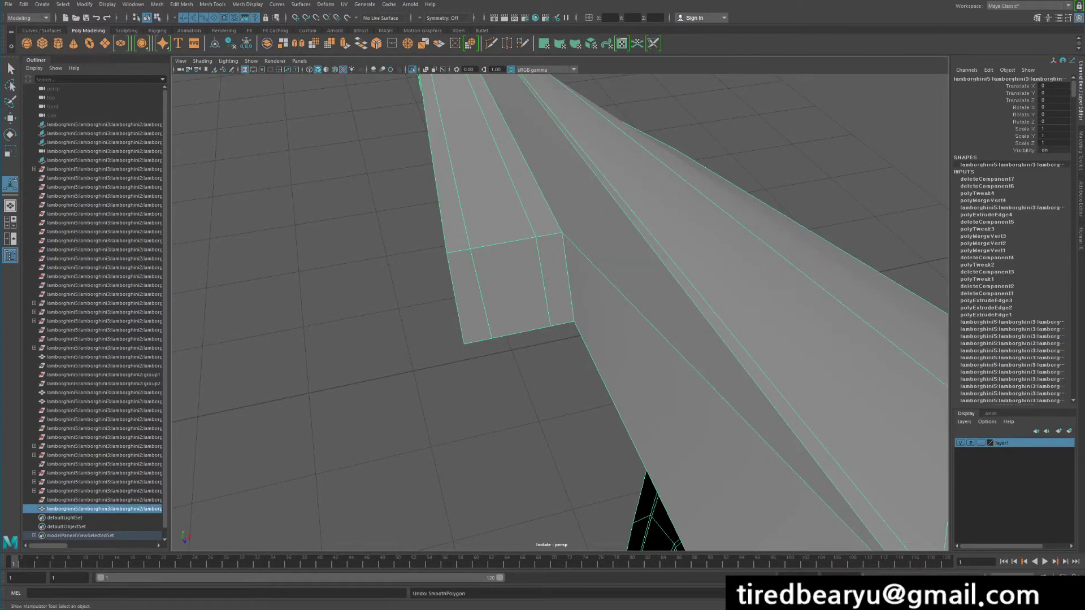
# - Turn on the border edge display for the fender mesh and reselect the fender to reveal its open edges
pyautogui.moveTo(504, 211); pyautogui.dragTo(462, 212, button='right')
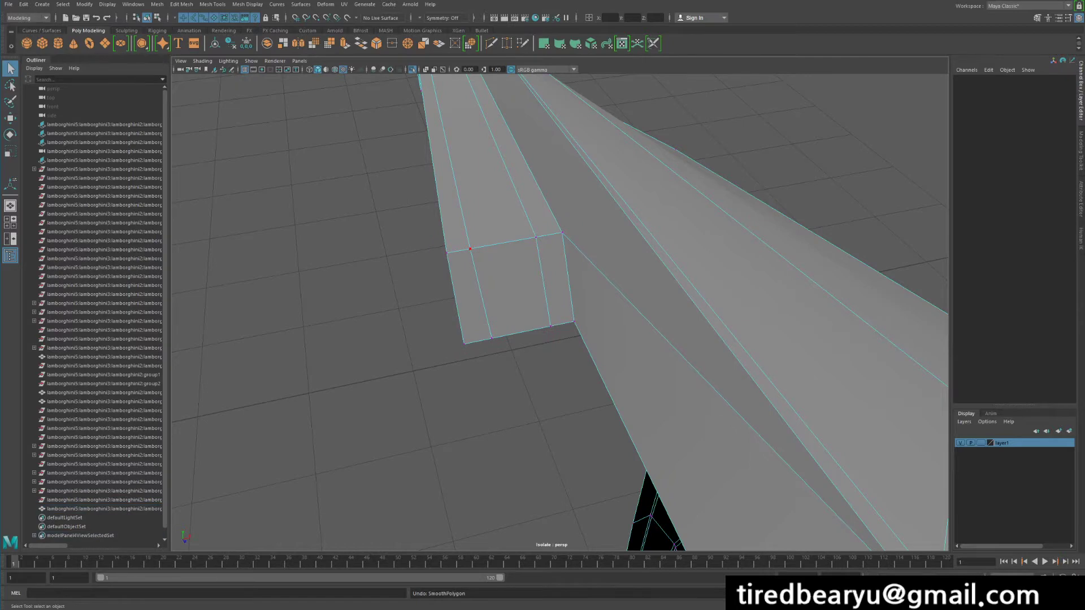
pyautogui.moveTo(485, 294); pyautogui.dragTo(518, 265, button='right')
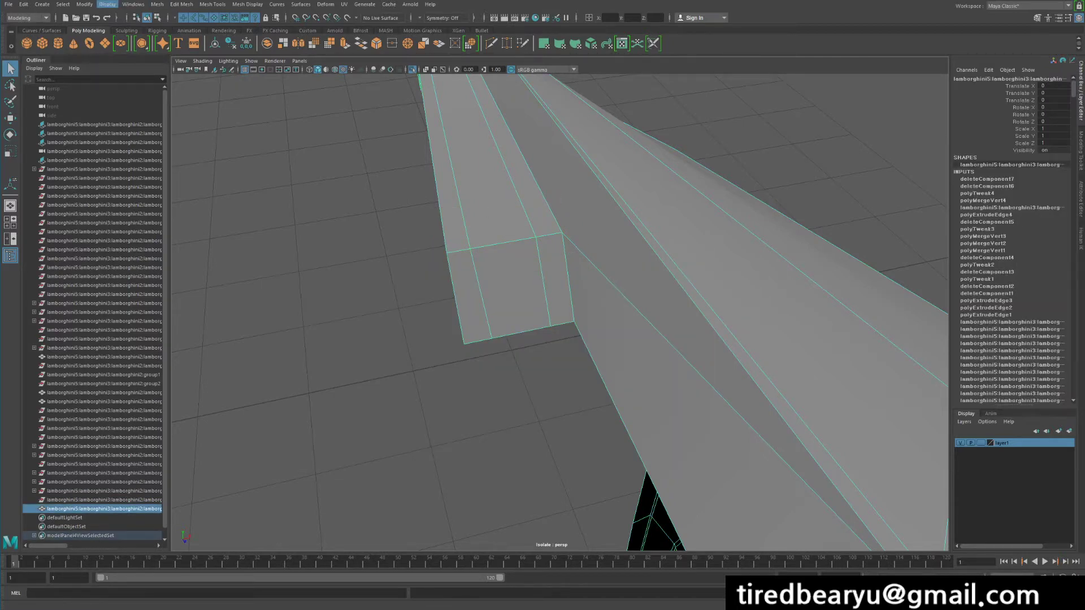
pyautogui.click(108, 4)
pyautogui.moveTo(170, 127)
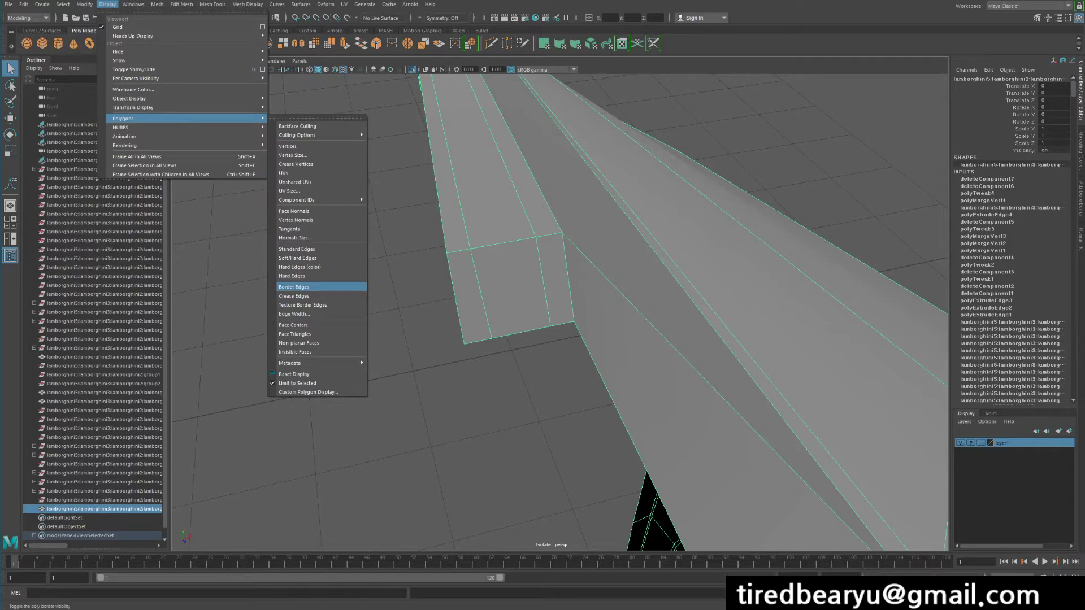
pyautogui.click(294, 287)
pyautogui.click(373, 317)
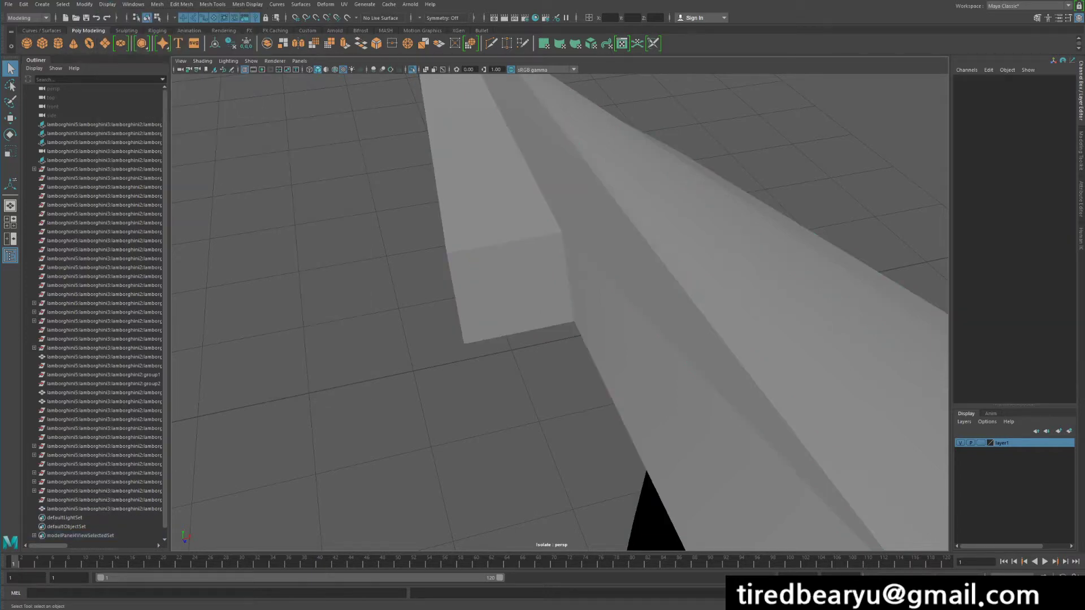
pyautogui.click(508, 288)
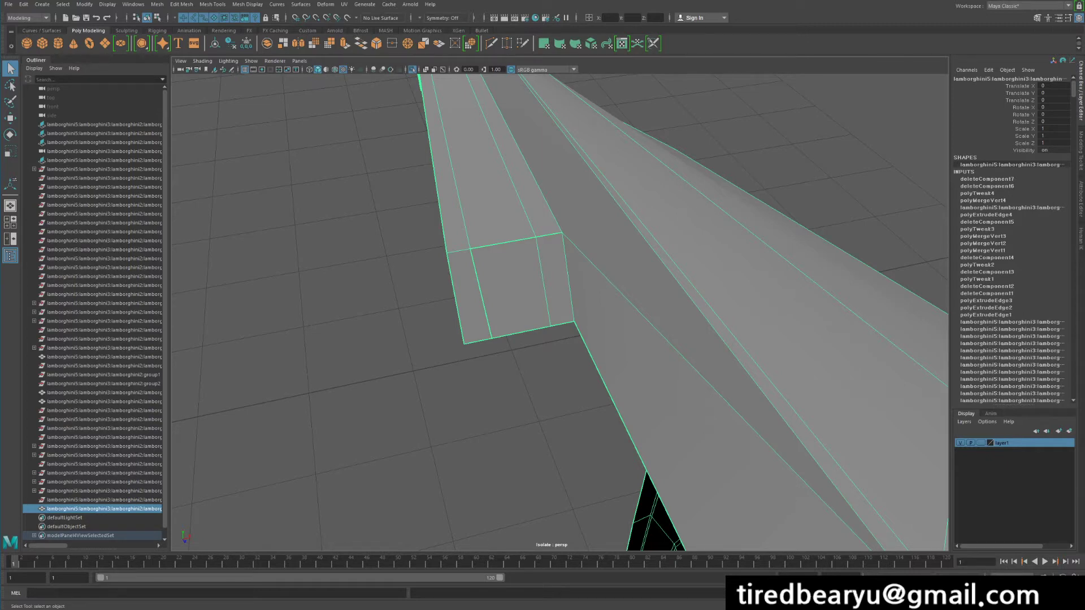
# - Select all the vertices at the block's end and merge them with a distance threshold of 0.01
pyautogui.keyDown('alt'); pyautogui.moveTo(508, 312); pyautogui.dragTo(565, 313, button='right'); pyautogui.keyUp('alt')
pyautogui.keyDown('alt'); pyautogui.moveTo(565, 312); pyautogui.dragTo(565, 408, button='middle'); pyautogui.keyUp('alt')
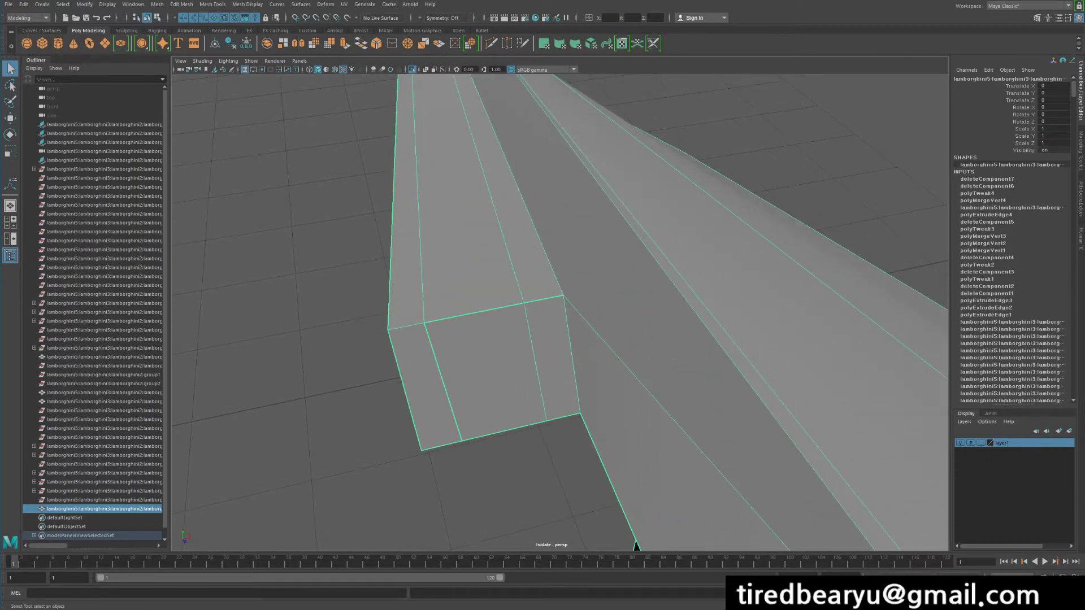
pyautogui.rightClick(494, 238)
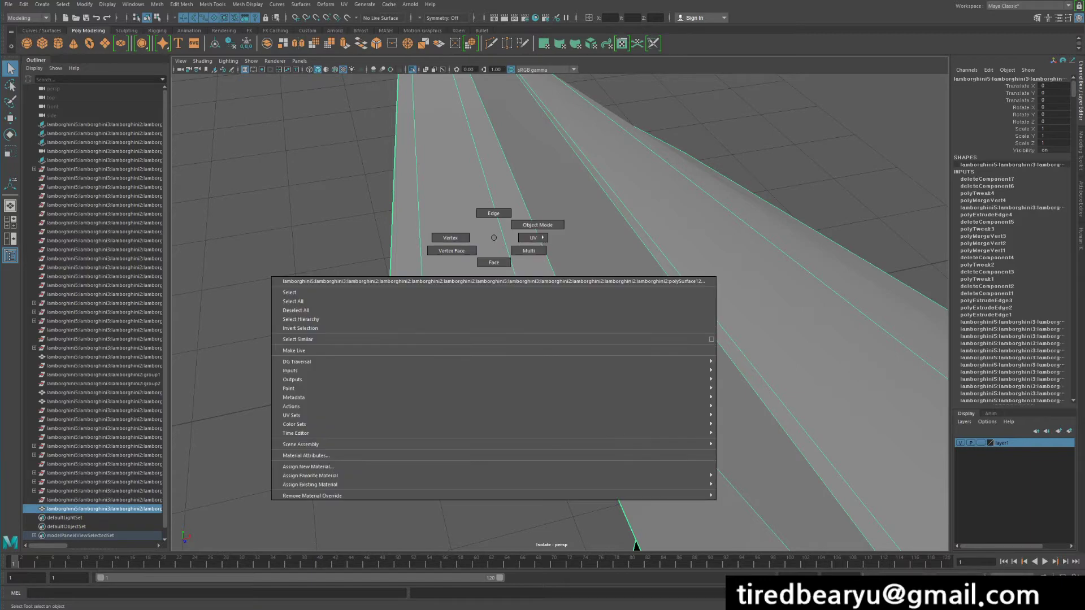
pyautogui.moveTo(494, 238); pyautogui.dragTo(450, 238, button='right')
pyautogui.moveTo(309, 215); pyautogui.dragTo(705, 482)
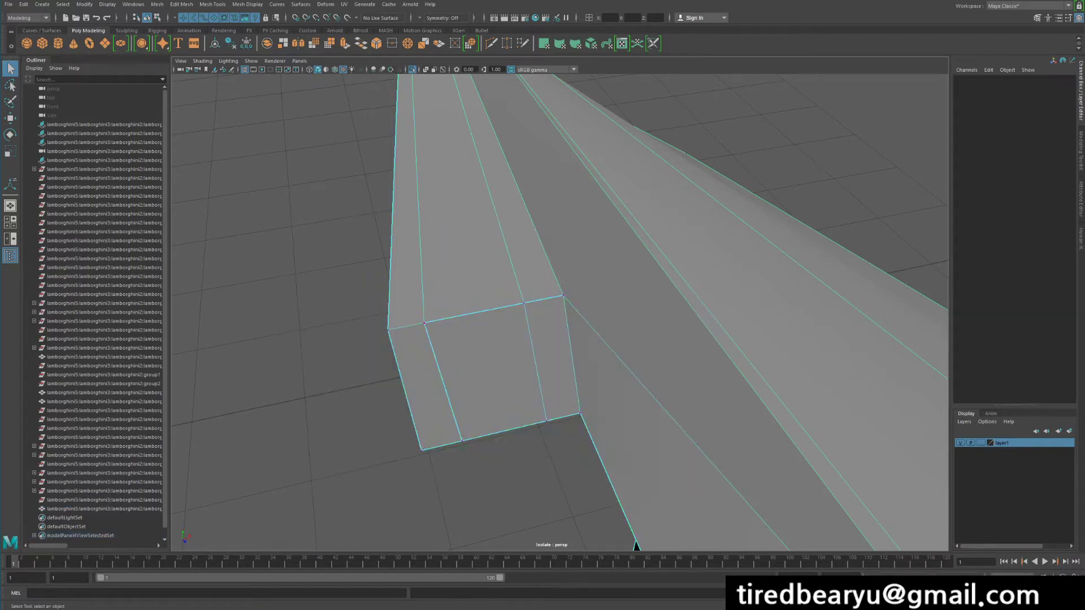
pyautogui.keyDown('alt'); pyautogui.moveTo(704, 482); pyautogui.dragTo(697, 363, button='middle'); pyautogui.keyUp('alt')
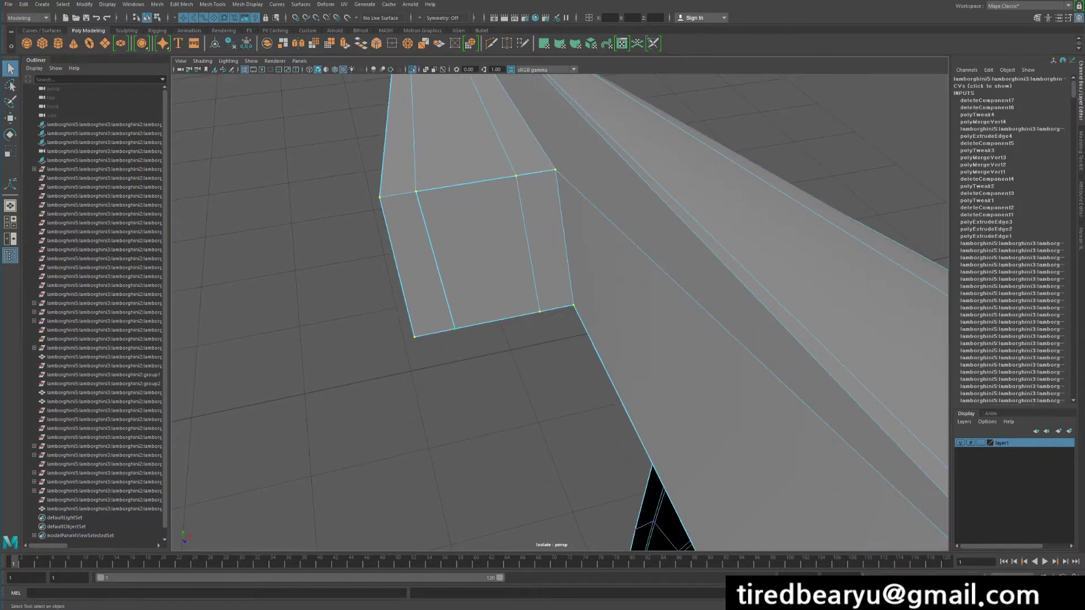
pyautogui.moveTo(327, 117); pyautogui.dragTo(759, 453)
pyautogui.click(157, 4)
pyautogui.moveTo(182, 4)
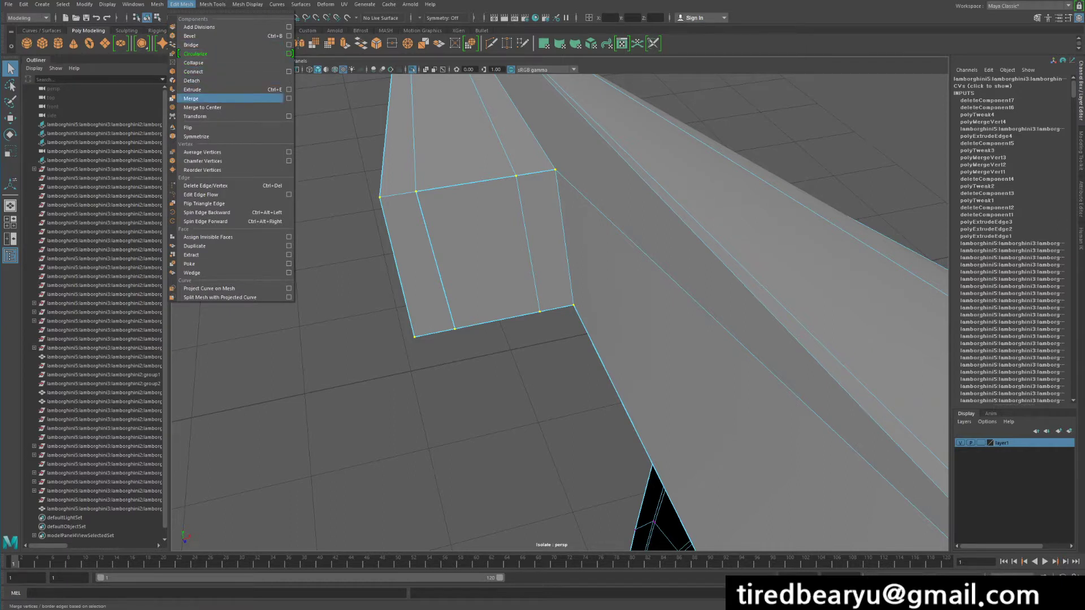
pyautogui.click(203, 99)
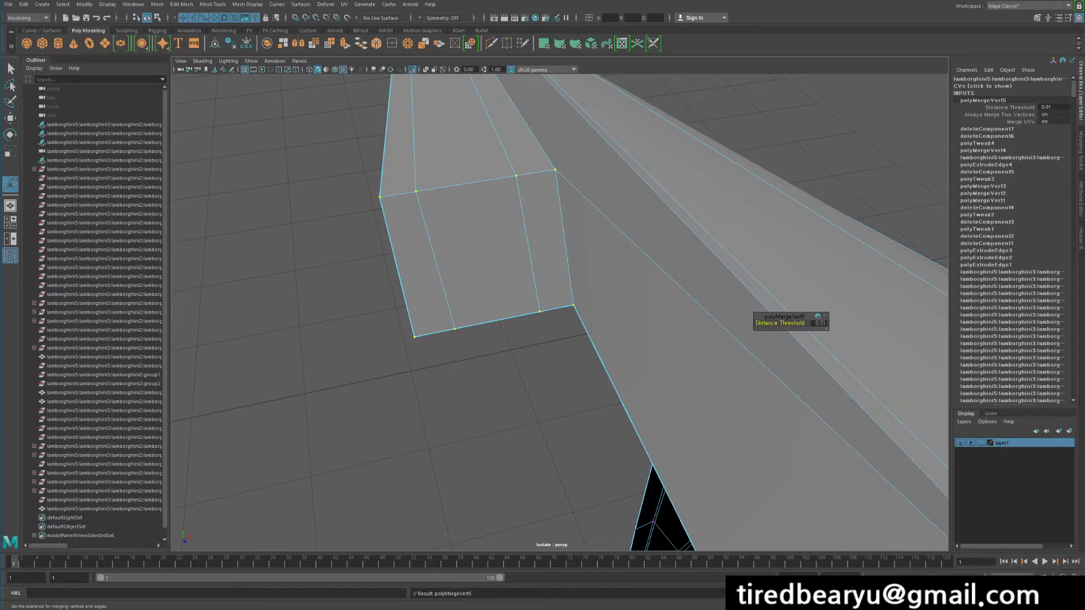
# - Smooth the merged fender mesh as a test, inspect the block's rounded end, and undo the smoothing
pyautogui.moveTo(416, 218); pyautogui.dragTo(458, 189, button='right')
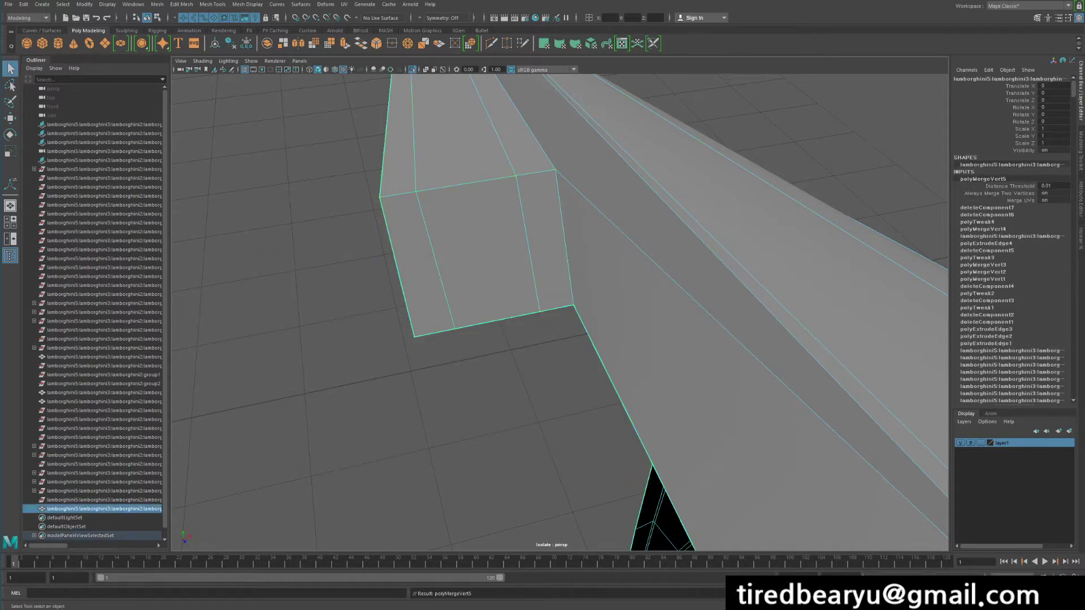
pyautogui.scroll(-2, 559, 312)
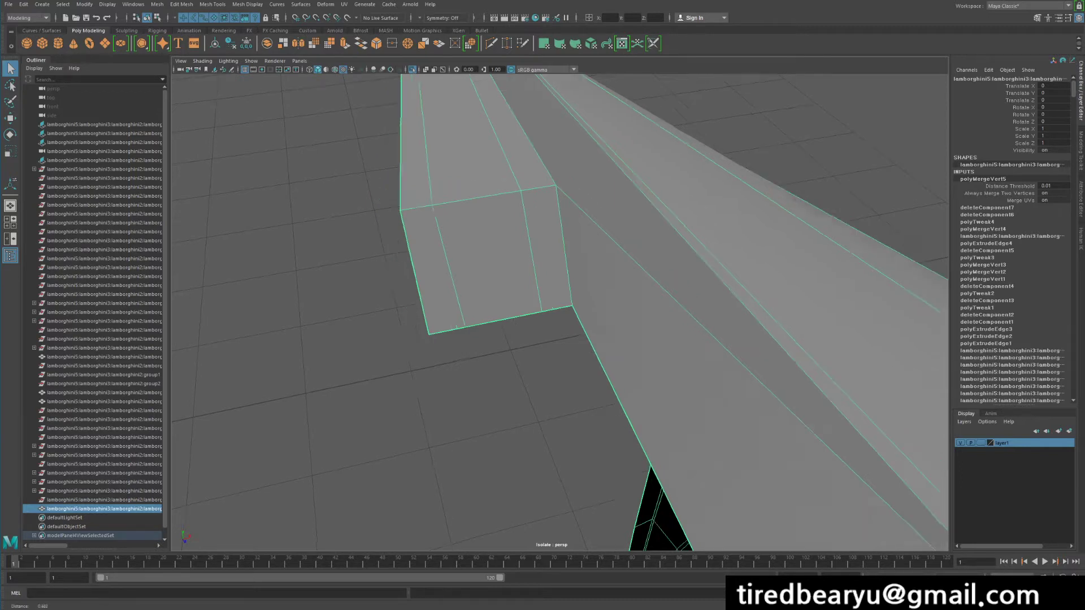
pyautogui.keyDown('alt'); pyautogui.moveTo(559, 282); pyautogui.dragTo(551, 394, button='middle'); pyautogui.keyUp('alt')
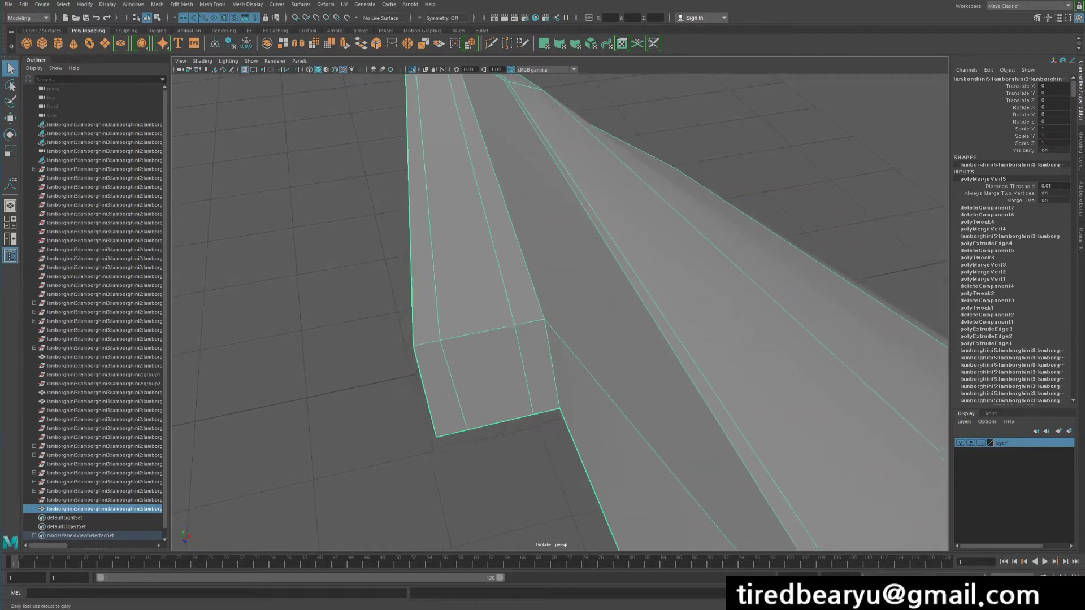
pyautogui.scroll(-1, 551, 394)
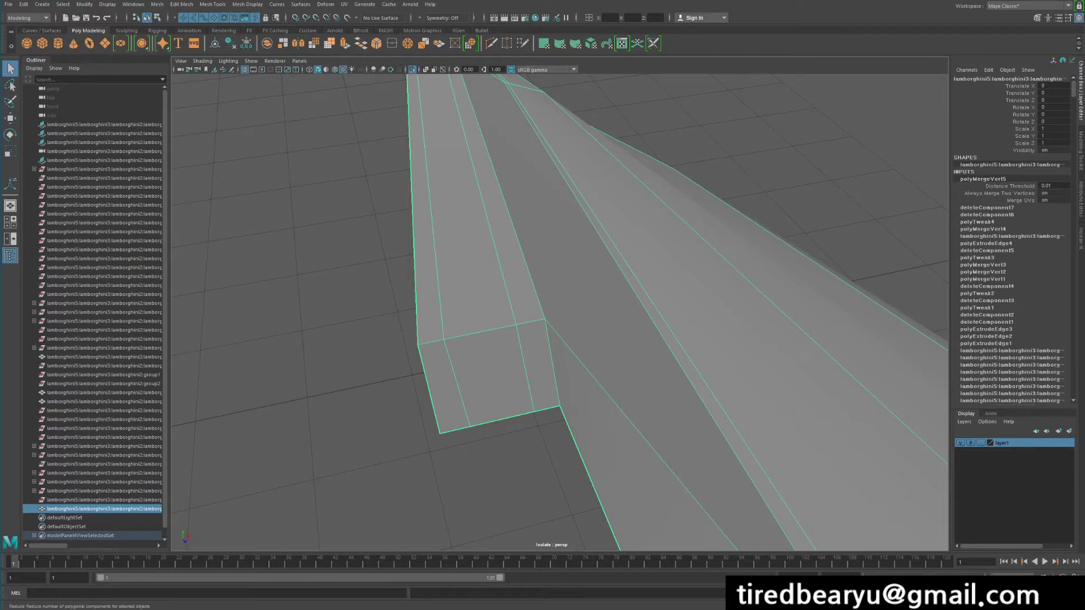
pyautogui.click(314, 43)
pyautogui.click(362, 395)
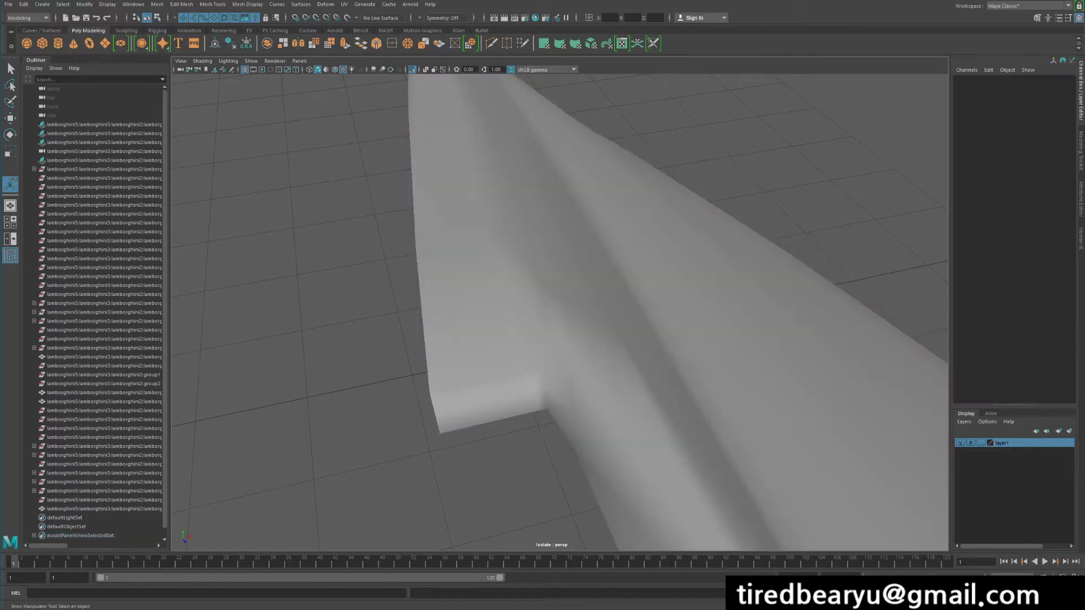
pyautogui.keyDown('alt'); pyautogui.moveTo(361, 395); pyautogui.dragTo(339, 339); pyautogui.keyUp('alt')
pyautogui.click(101, 508)
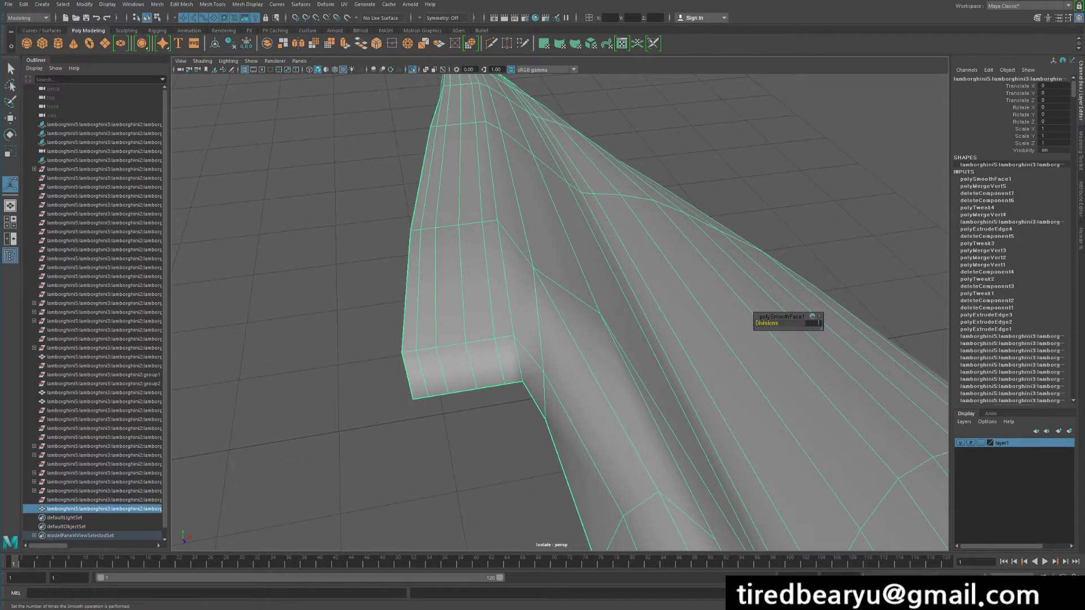
pyautogui.hotkey('ctrl', 'z')
pyautogui.hotkey('ctrl', 'z')
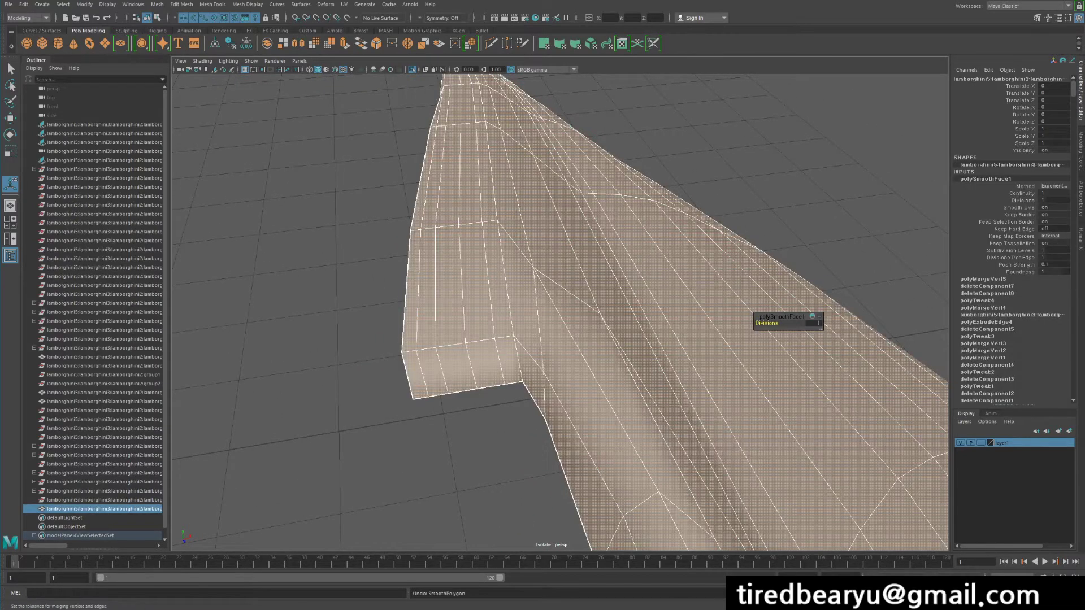
pyautogui.hotkey('ctrl', 'z')
pyautogui.hotkey('ctrl', 'z')
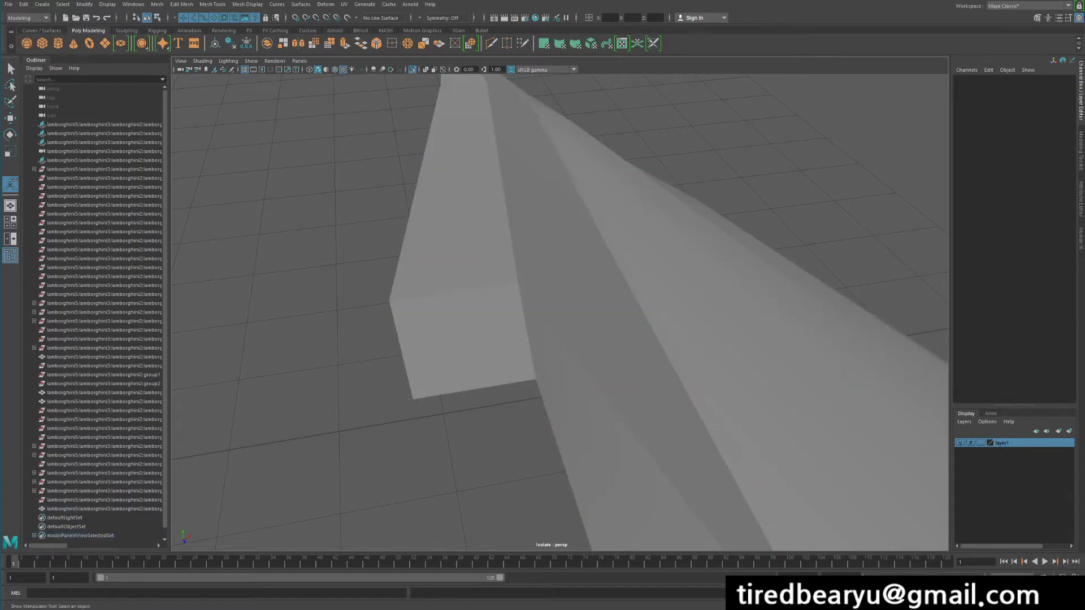
# - Select the fender, widen the Outliner, and examine the whole panel around the wheel arch from several angles
pyautogui.keyDown('alt'); pyautogui.moveTo(559, 311); pyautogui.dragTo(571, 311); pyautogui.keyUp('alt')
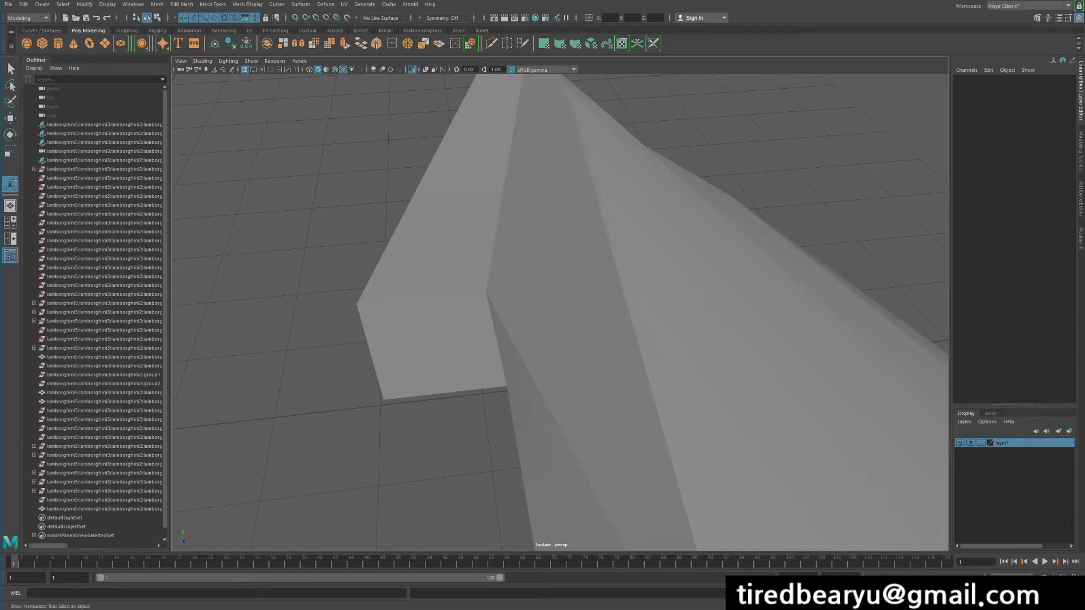
pyautogui.keyDown('alt'); pyautogui.moveTo(559, 311); pyautogui.dragTo(605, 313); pyautogui.keyUp('alt')
pyautogui.scroll(2, 559, 311)
pyautogui.click(565, 395)
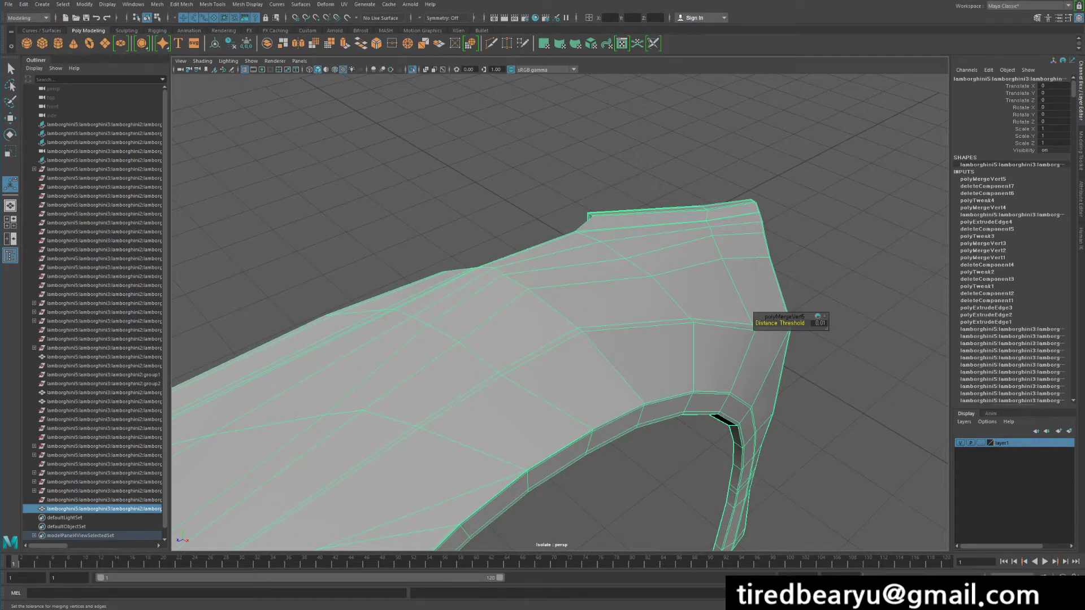
pyautogui.moveTo(170, 305); pyautogui.dragTo(229, 306)
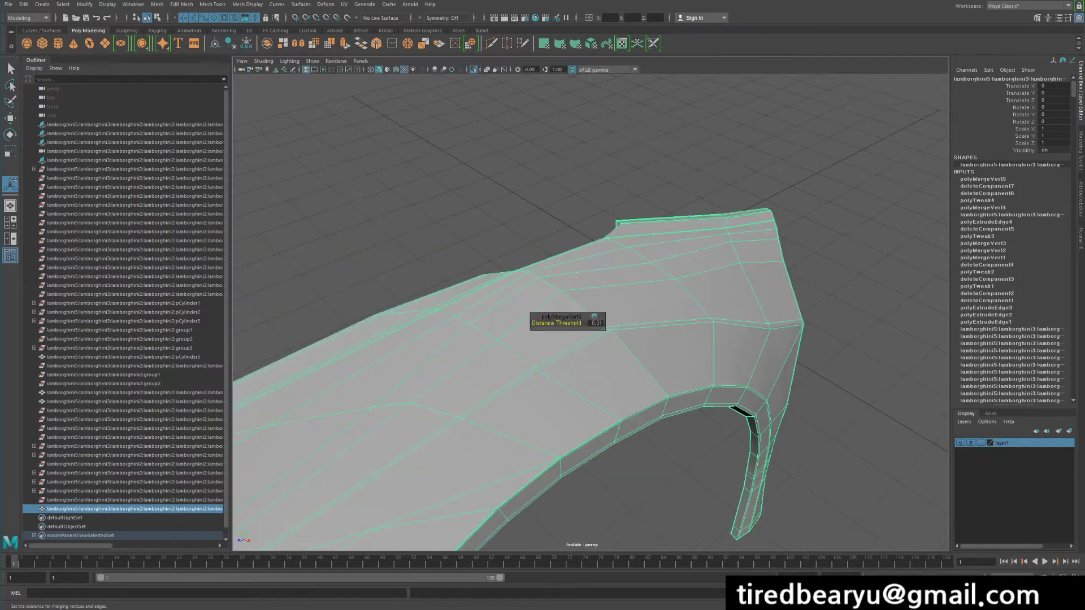
pyautogui.keyDown('alt'); pyautogui.moveTo(591, 305); pyautogui.dragTo(630, 290); pyautogui.keyUp('alt')
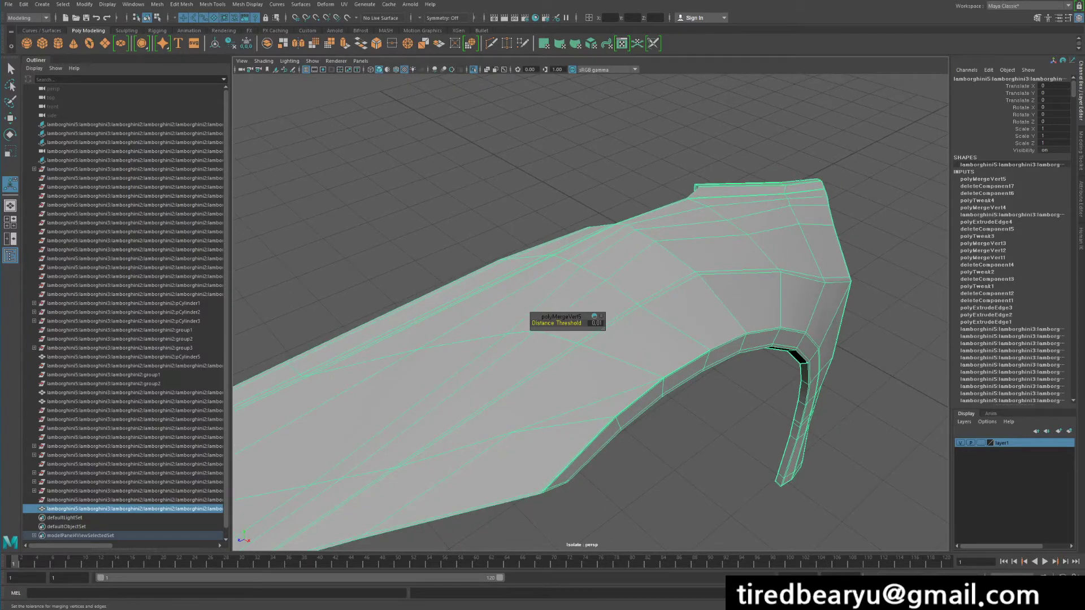
pyautogui.keyDown('alt'); pyautogui.moveTo(629, 291); pyautogui.dragTo(646, 286); pyautogui.keyUp('alt')
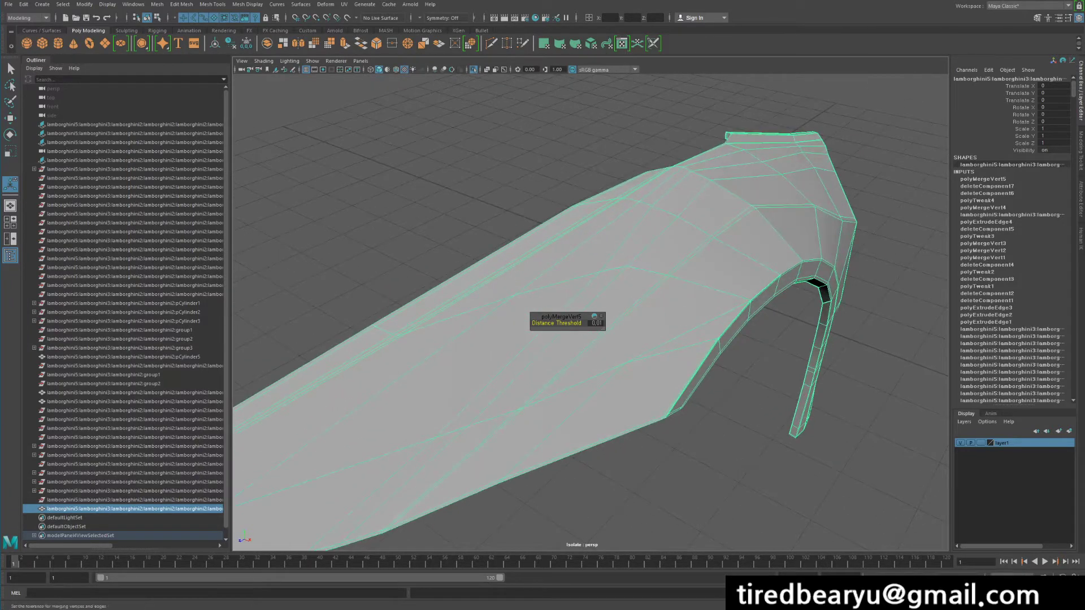
# - Look through the fender's long list of construction history inputs
pyautogui.moveTo(130, 178); pyautogui.dragTo(130, 455)
pyautogui.moveTo(797, 320)
pyautogui.keyDown('shift'); pyautogui.mouseDown(button='right')
pyautogui.moveTo(774, 319)
pyautogui.moveTo(796, 339)
pyautogui.mouseUp(button='right'); pyautogui.keyUp('shift')
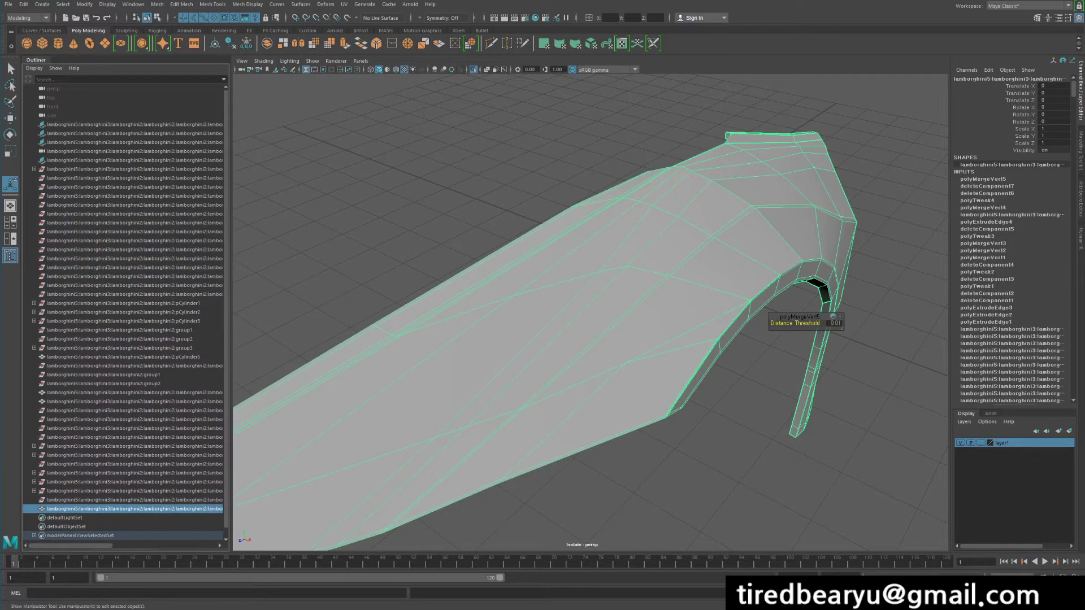
pyautogui.scroll(-10, 1011, 238)
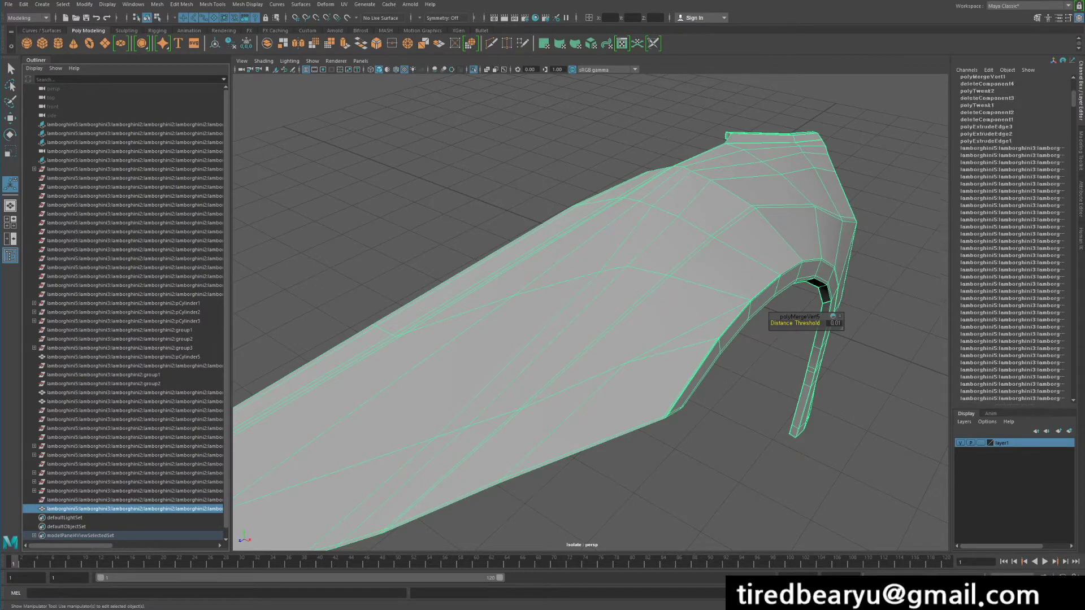
pyautogui.scroll(-10, 1011, 237)
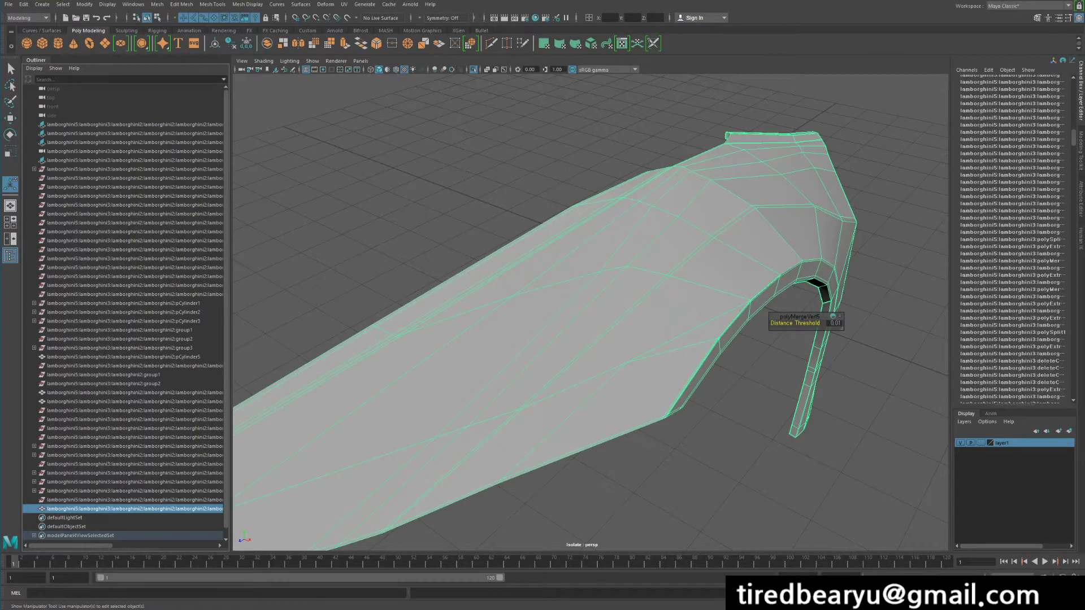
# - Deselect the fender and end its isolated view to show the whole car body
pyautogui.scroll(-10, 1011, 237)
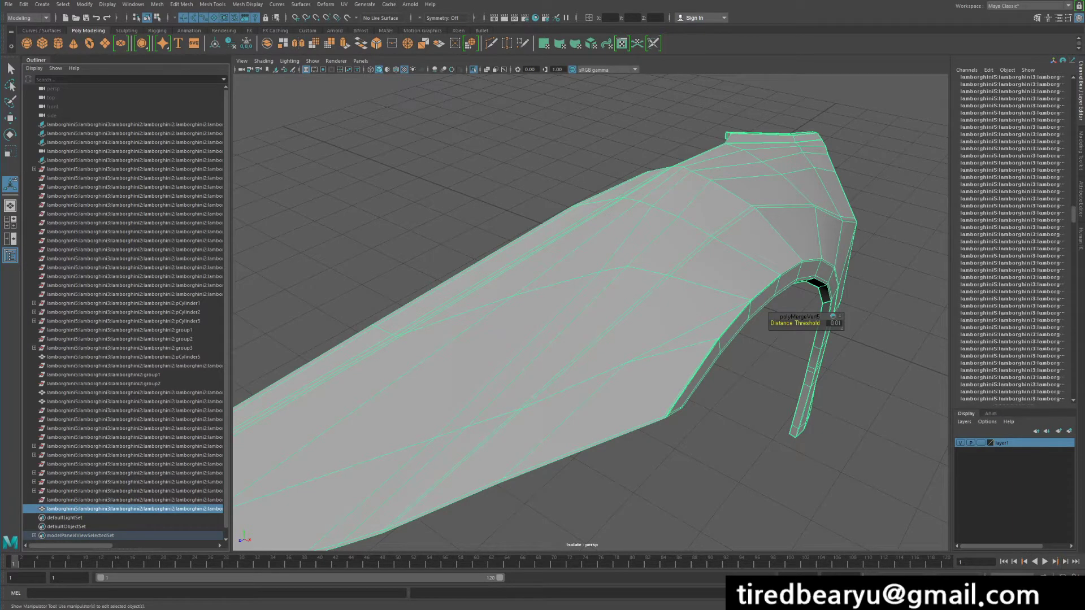
pyautogui.click(899, 249)
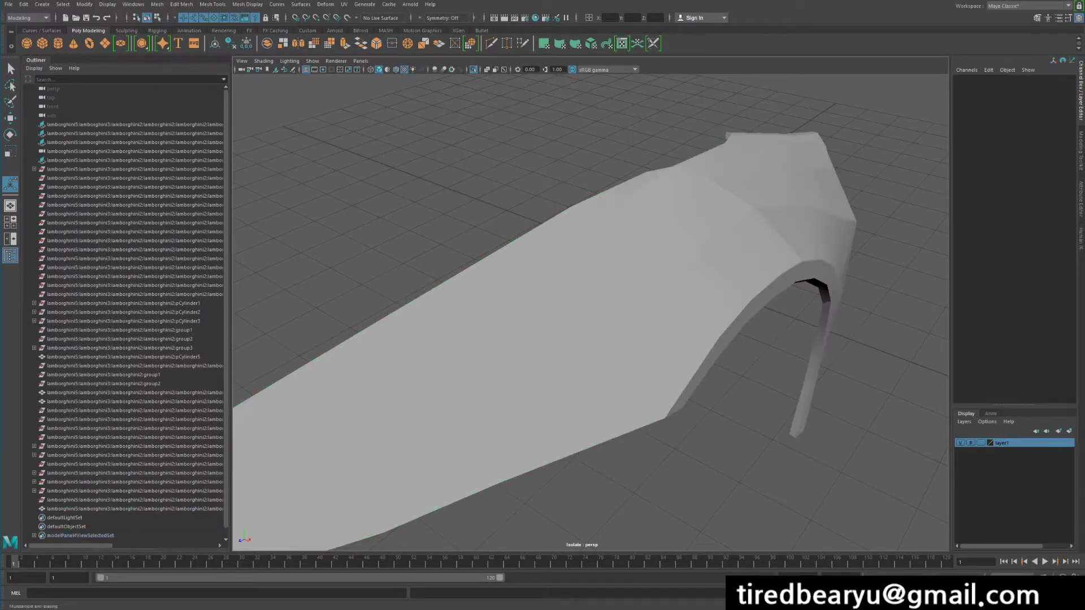
pyautogui.click(473, 70)
pyautogui.keyDown('alt'); pyautogui.moveTo(621, 294); pyautogui.dragTo(418, 293, button='right'); pyautogui.keyUp('alt')
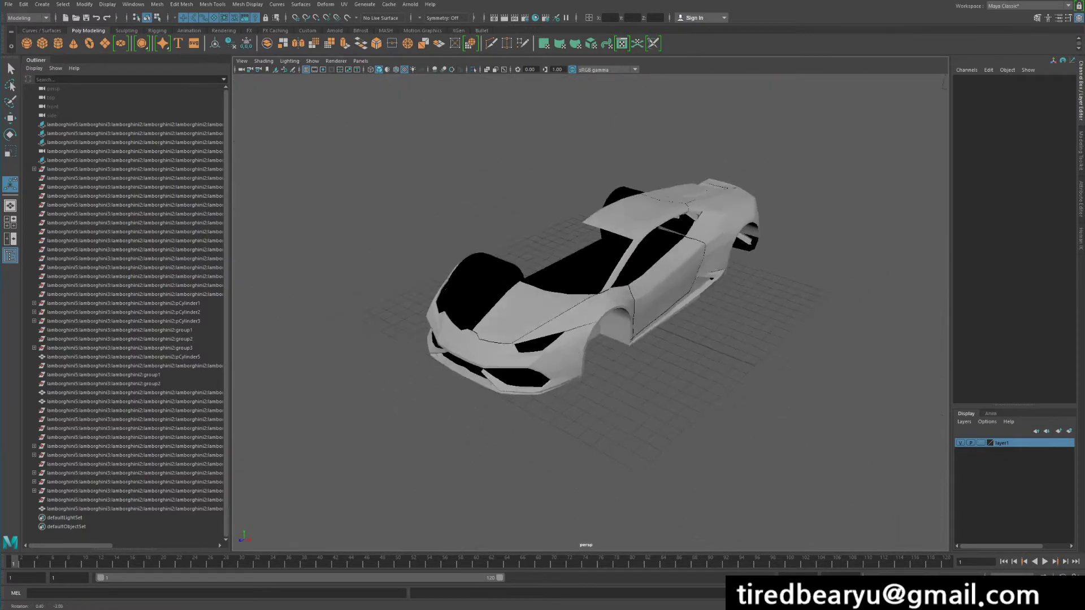
pyautogui.keyDown('alt'); pyautogui.moveTo(590, 312); pyautogui.dragTo(601, 282); pyautogui.keyUp('alt')
pyautogui.keyDown('alt'); pyautogui.moveTo(601, 282); pyautogui.dragTo(658, 282, button='right'); pyautogui.keyUp('alt')
pyautogui.keyDown('alt'); pyautogui.moveTo(621, 294); pyautogui.dragTo(621, 311, button='middle'); pyautogui.keyUp('alt')
# - Delete the construction history of all objects in the scene
pyautogui.click(23, 4)
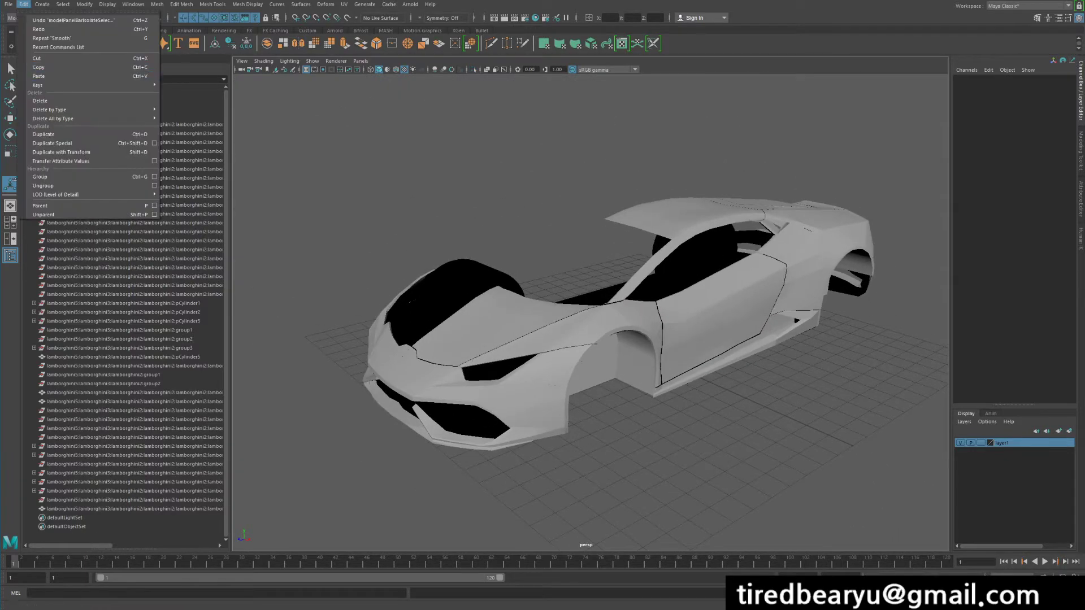
pyautogui.moveTo(90, 118)
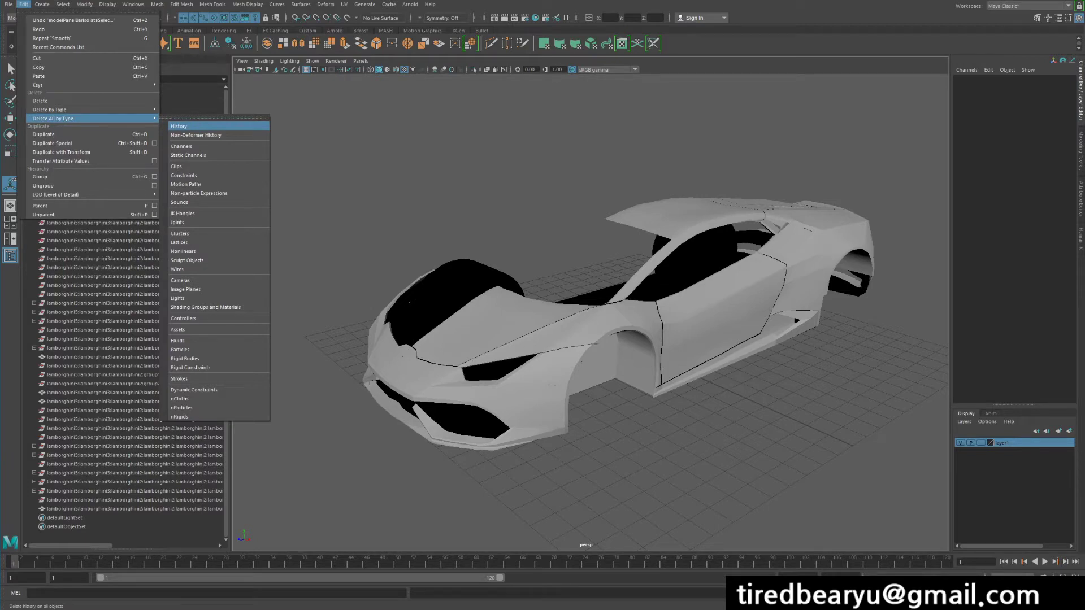
pyautogui.click(186, 126)
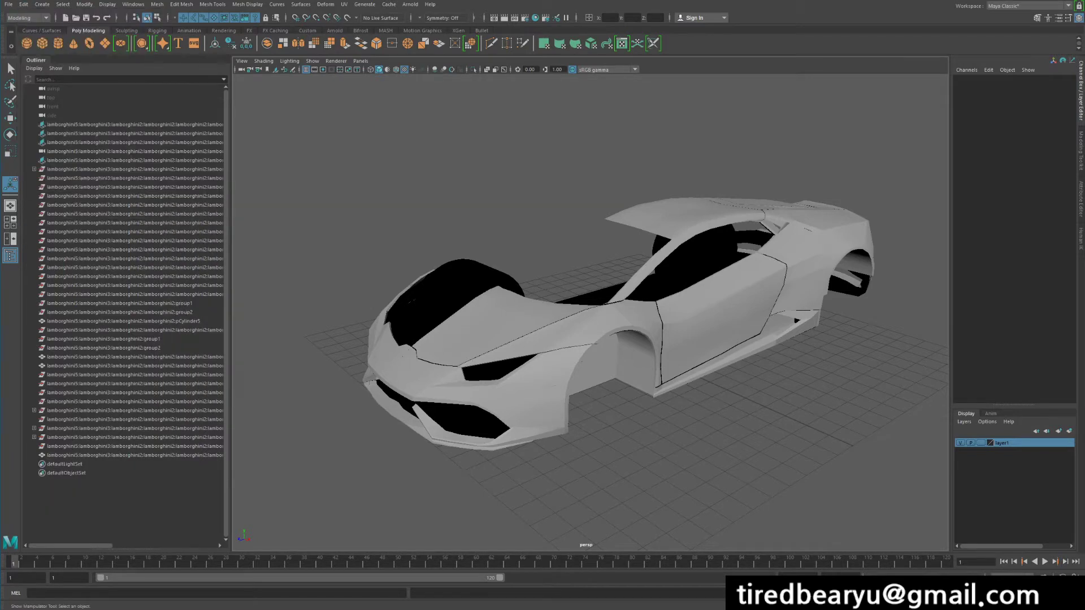
# - Check the door, hood and front bumper meshes individually for remaining history inputs
pyautogui.moveTo(480, 175); pyautogui.dragTo(898, 475)
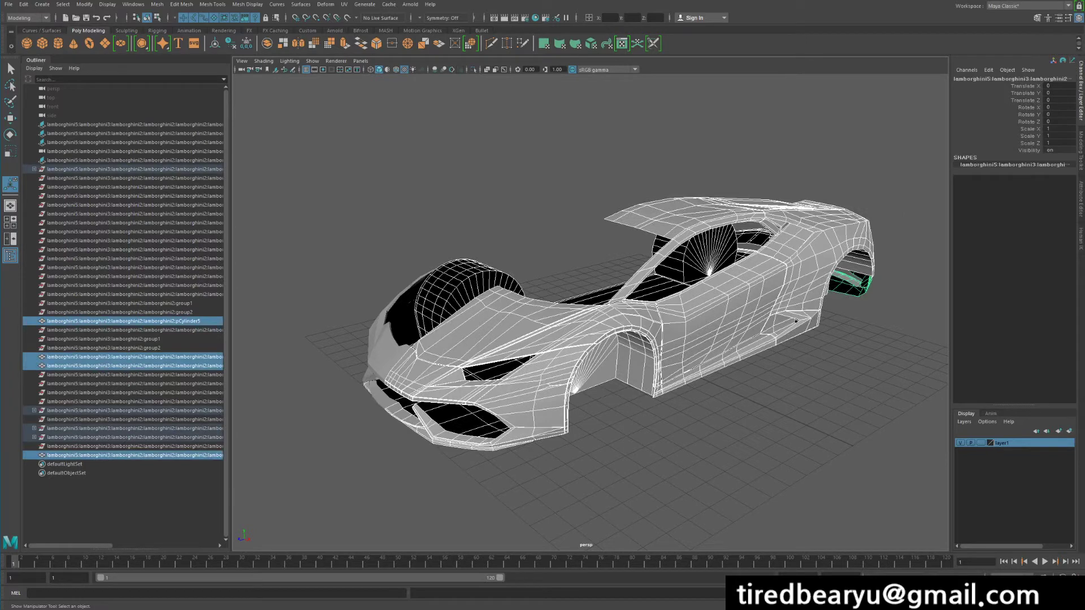
pyautogui.click(726, 307)
pyautogui.keyDown('alt'); pyautogui.moveTo(726, 308); pyautogui.dragTo(760, 312); pyautogui.keyUp('alt')
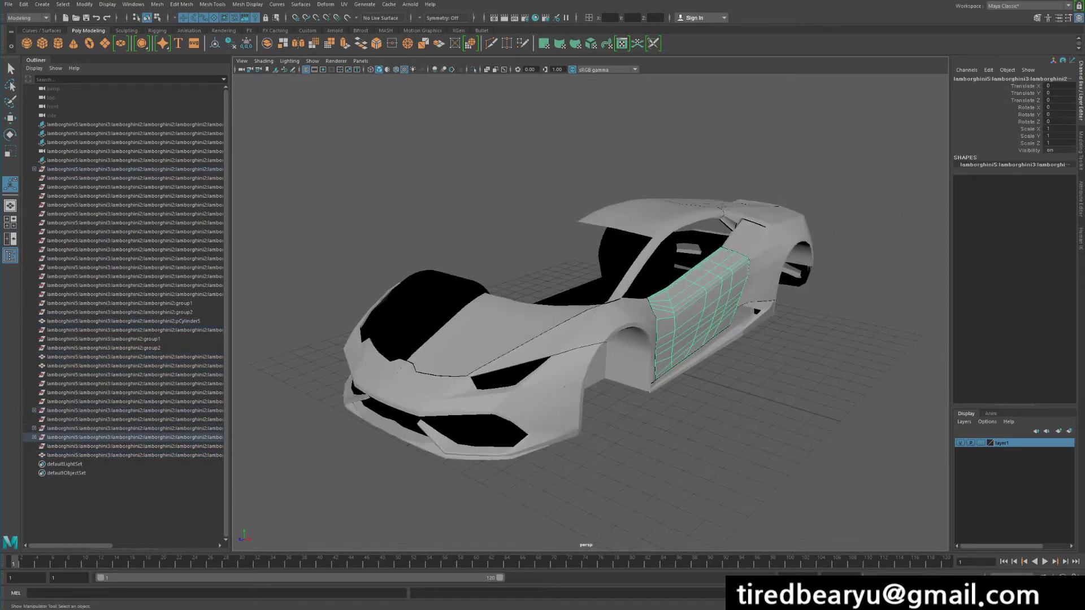
pyautogui.click(500, 335)
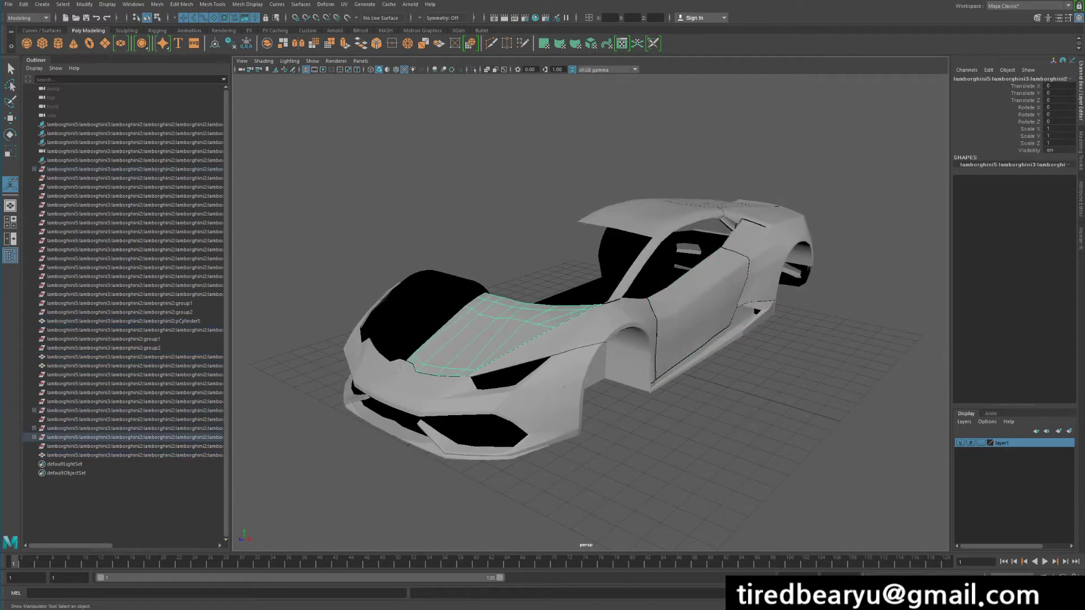
pyautogui.click(537, 400)
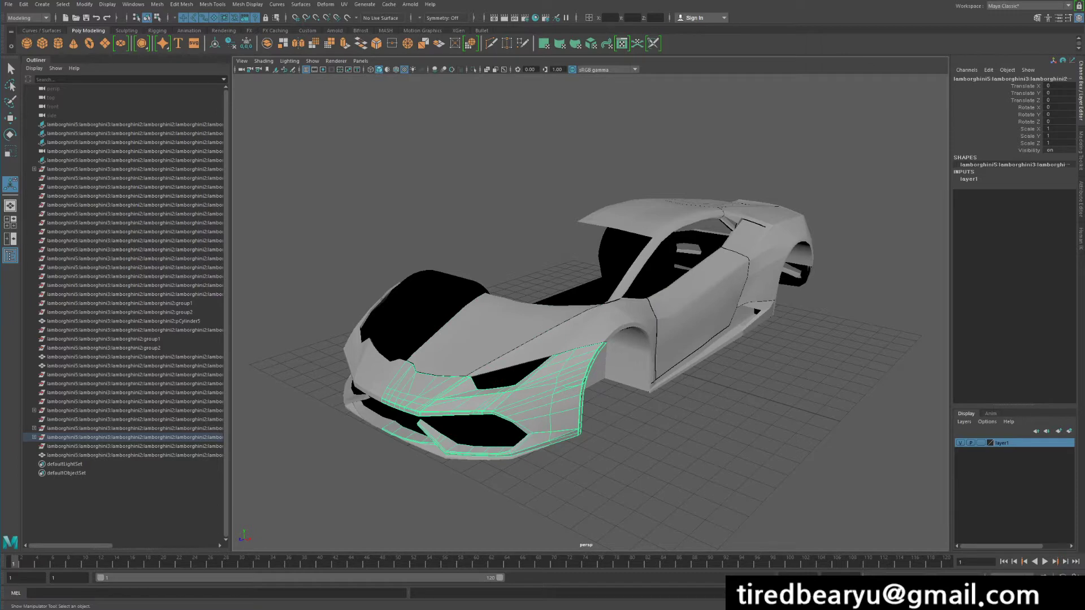
pyautogui.click(593, 328)
pyautogui.click(526, 249)
pyautogui.click(500, 335)
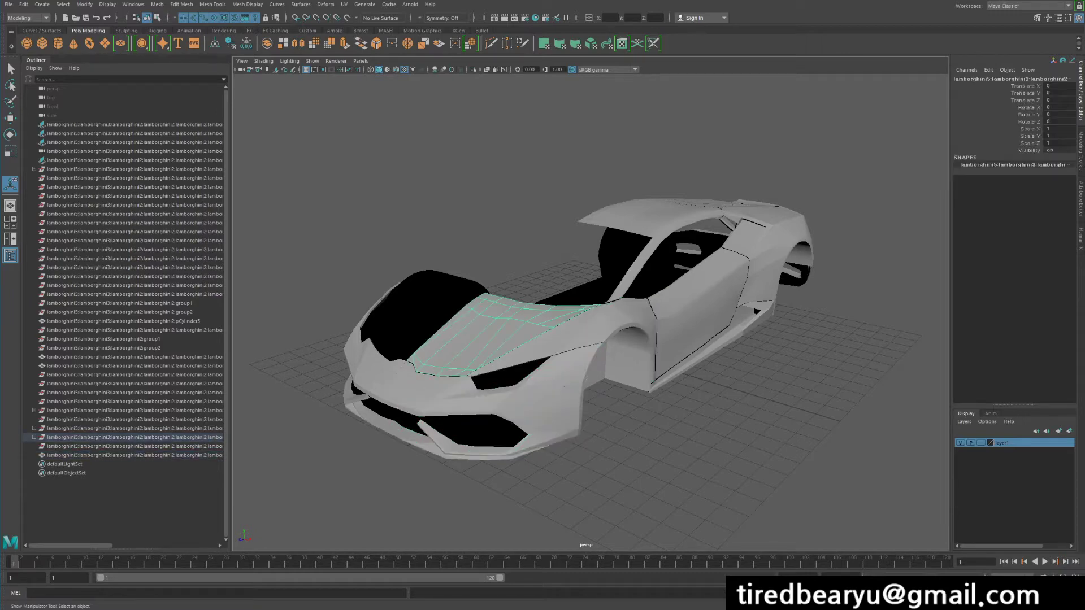
# - Group all the car's meshes together and delete the leftover nodes listed outside the new group
pyautogui.moveTo(417, 161); pyautogui.dragTo(898, 491)
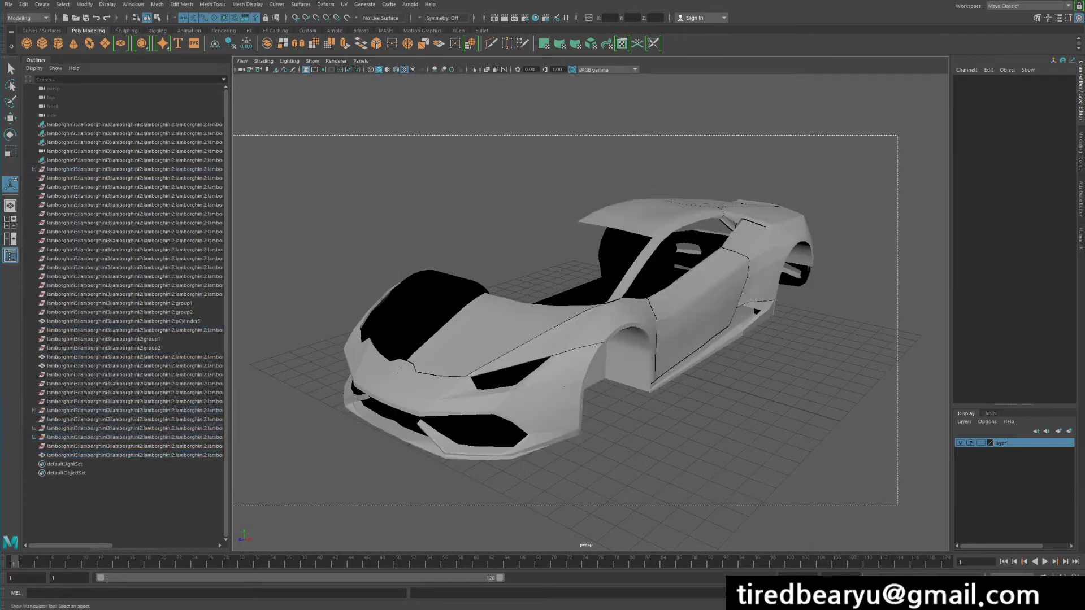
pyautogui.hotkey('ctrl', 'g')
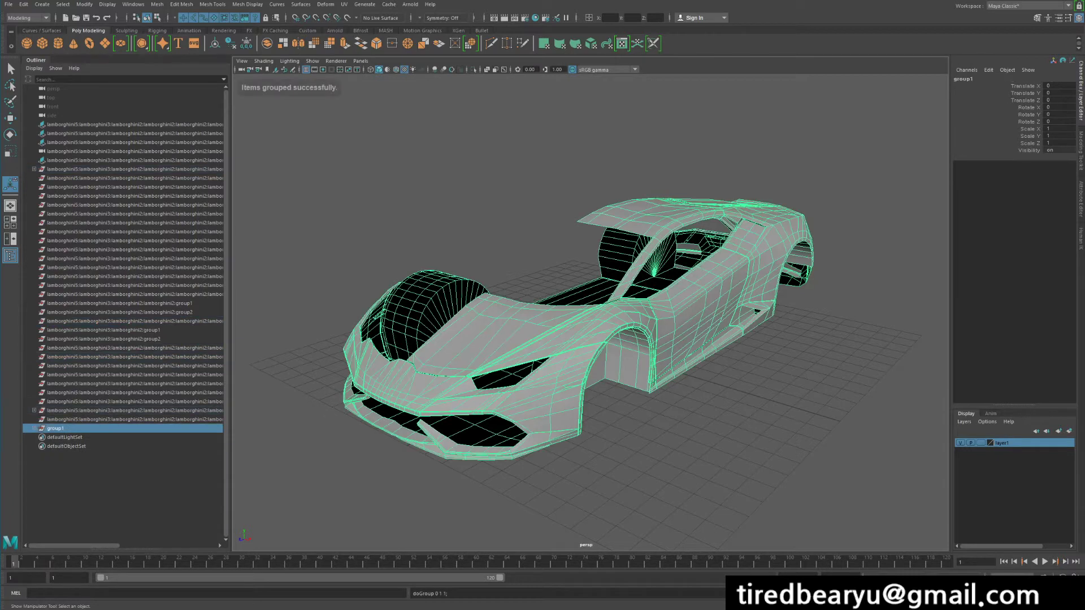
pyautogui.moveTo(124, 419); pyautogui.dragTo(125, 125)
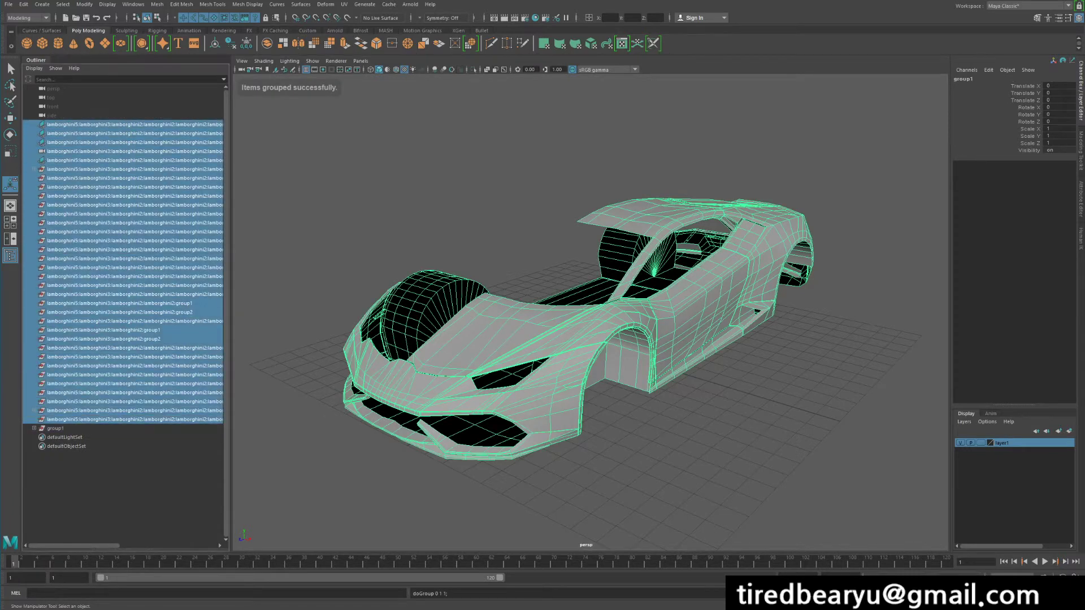
pyautogui.press('Delete')
pyautogui.click(56, 124)
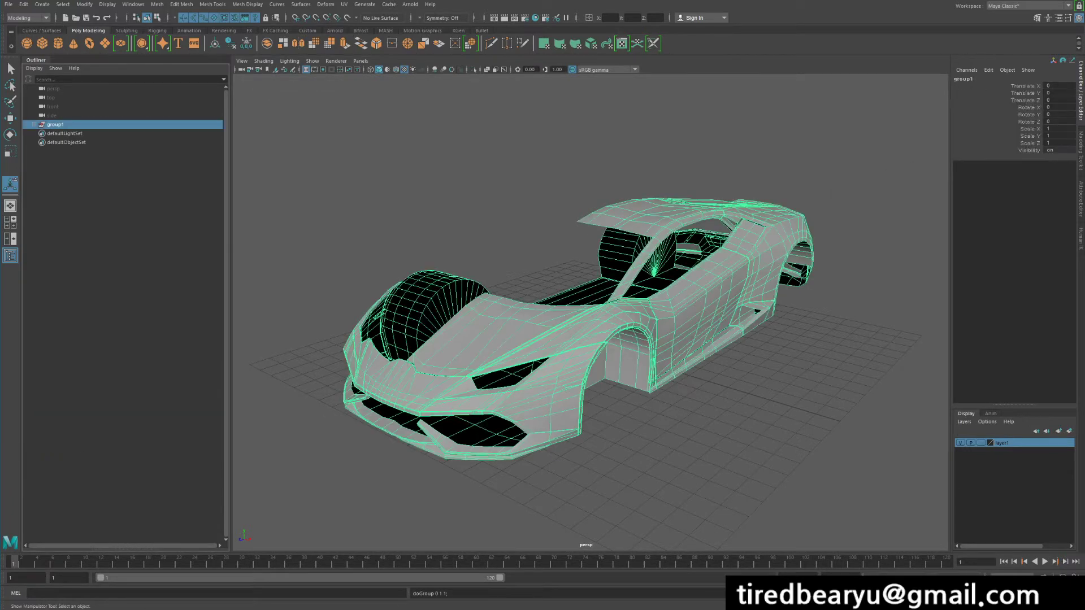
# - Expand the group in a widened Outliner and select the fender mesh with the longest namespace prefix
pyautogui.click(34, 124)
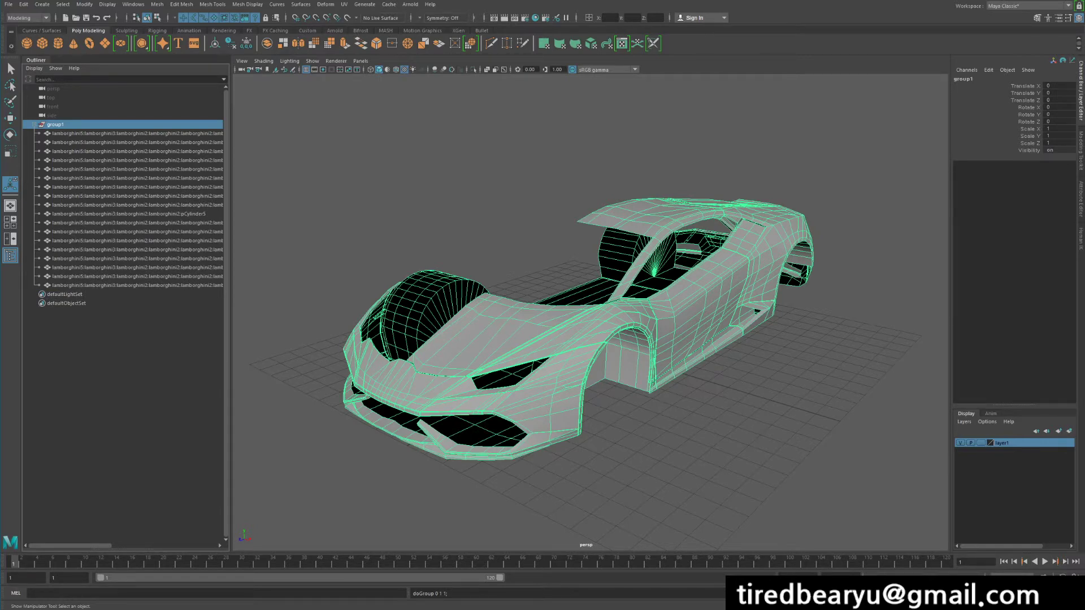
pyautogui.moveTo(231, 305); pyautogui.dragTo(326, 305)
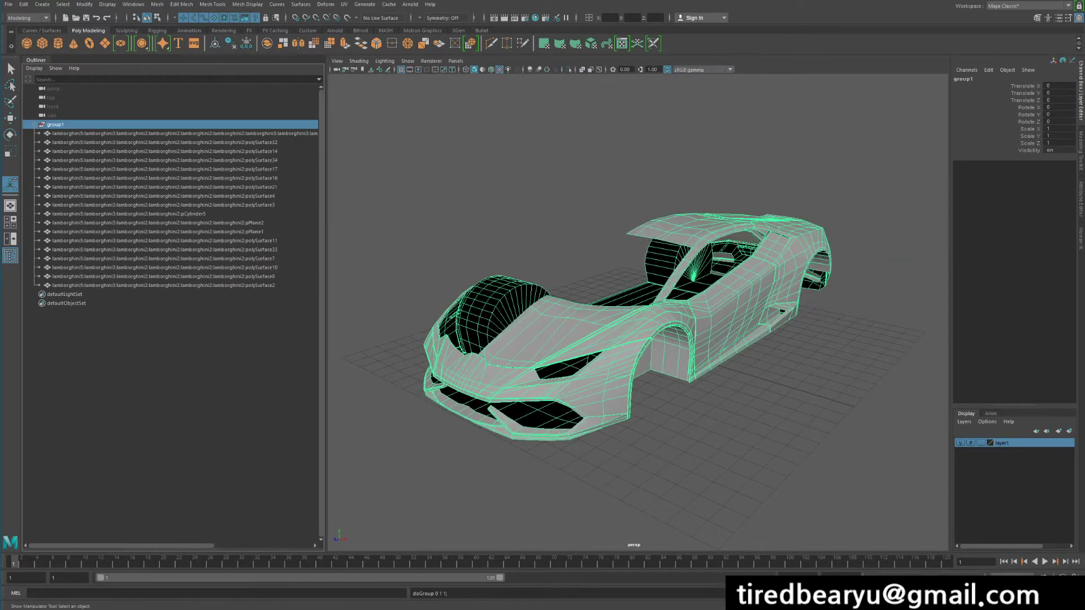
pyautogui.click(170, 134)
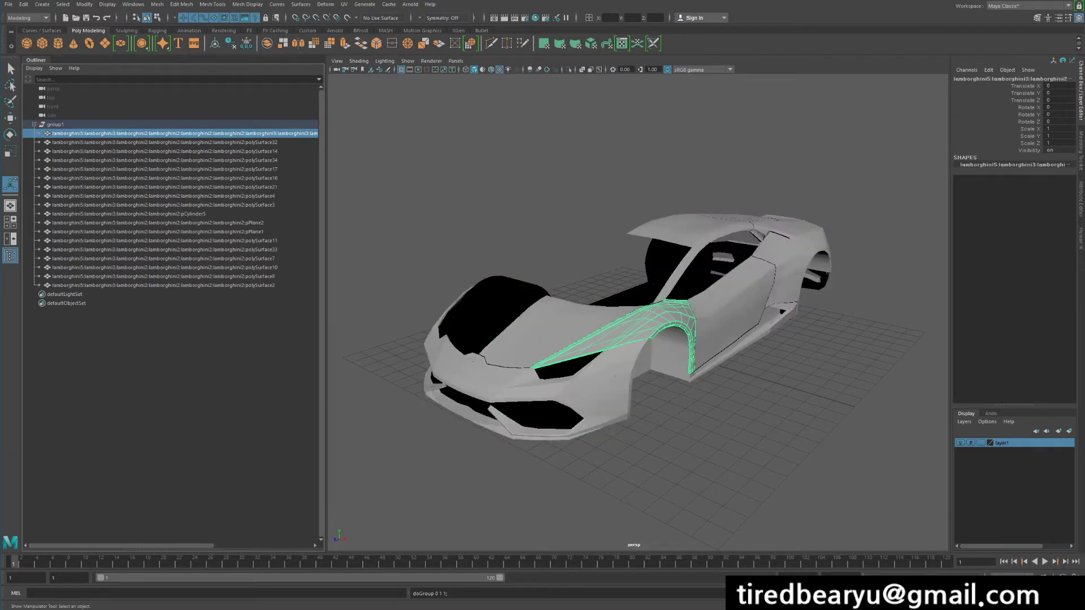
# - Open the Namespace Editor and enlarge it to show the full tree of nested lamborghini namespaces
pyautogui.click(133, 4)
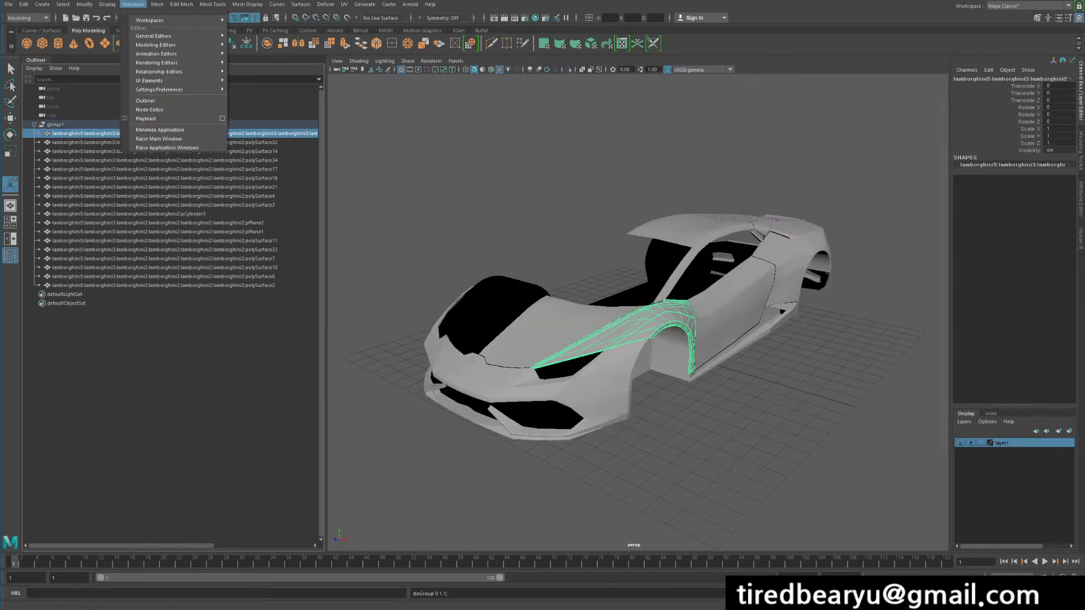
pyautogui.moveTo(169, 89)
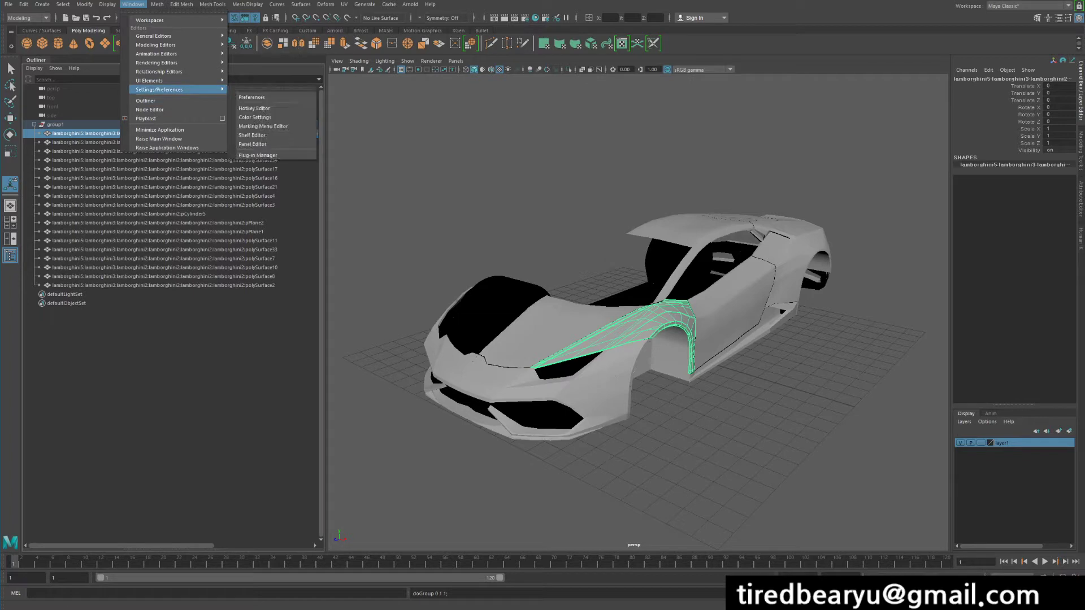
pyautogui.moveTo(169, 36)
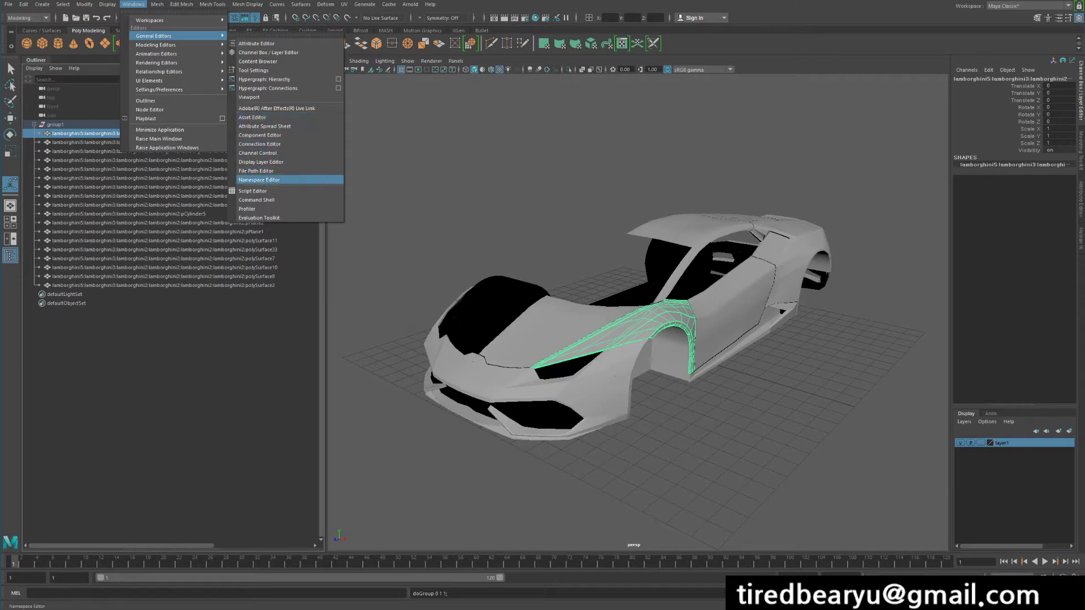
pyautogui.click(259, 180)
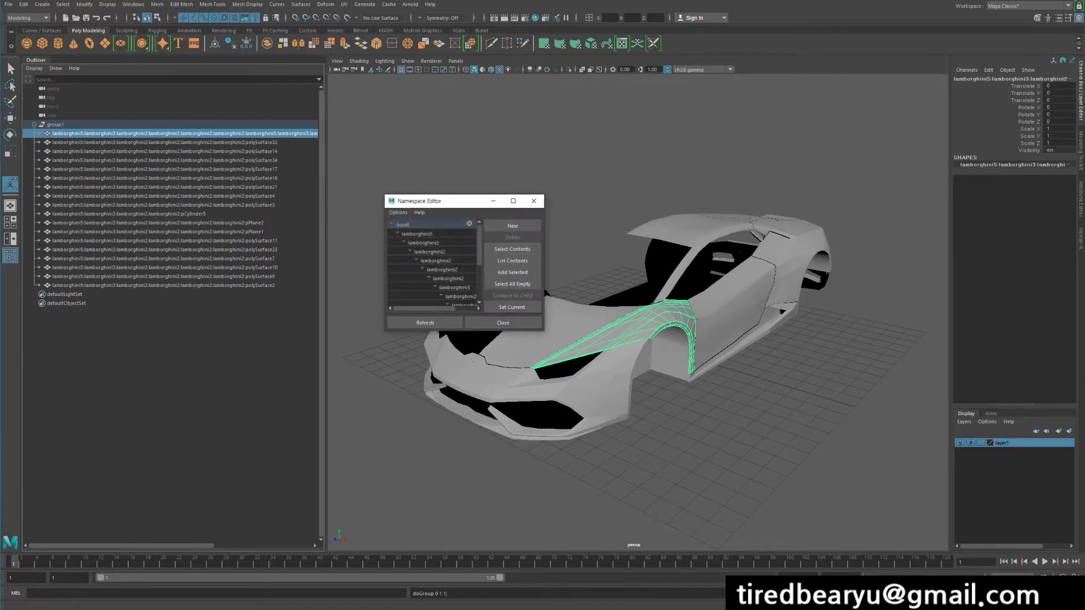
pyautogui.moveTo(437, 201); pyautogui.dragTo(356, 121)
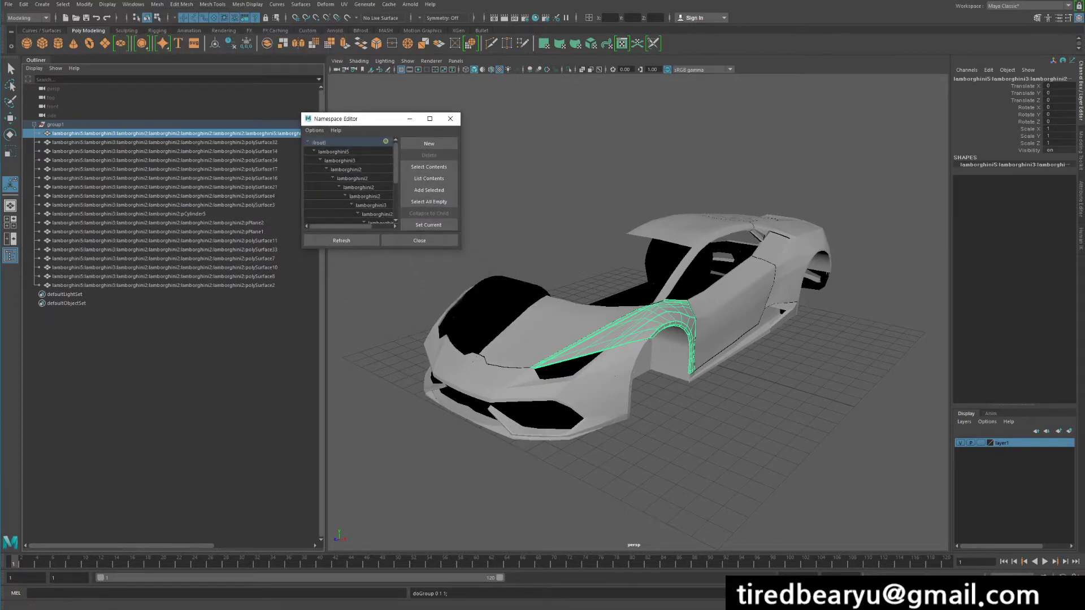
pyautogui.moveTo(461, 249); pyautogui.dragTo(489, 339)
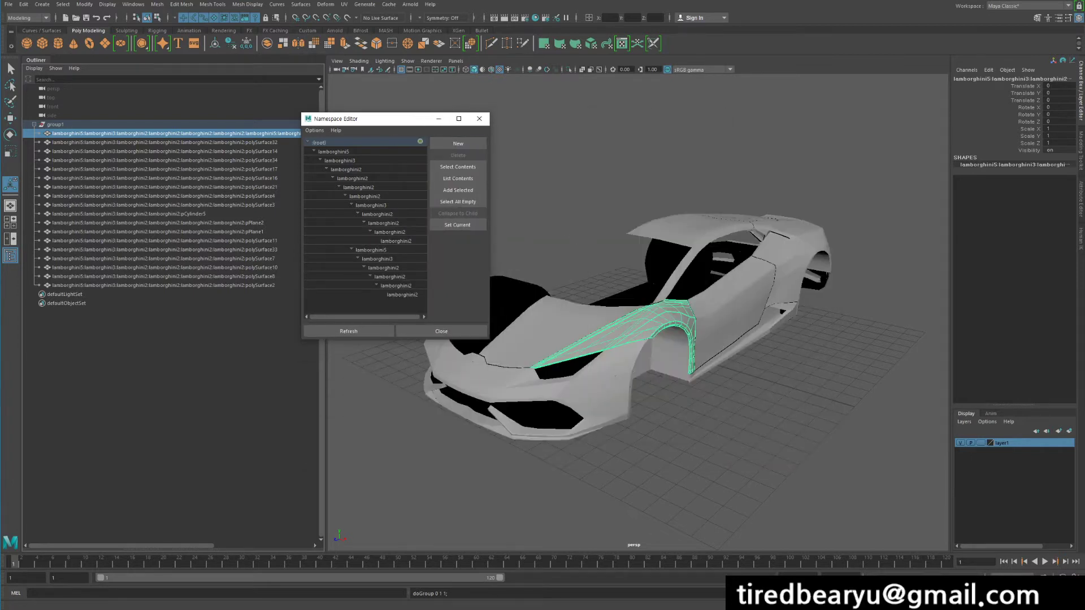
# - Select all the listed lamborghini namespaces and delete them, merging the contents with the parent namespace
pyautogui.click(457, 201)
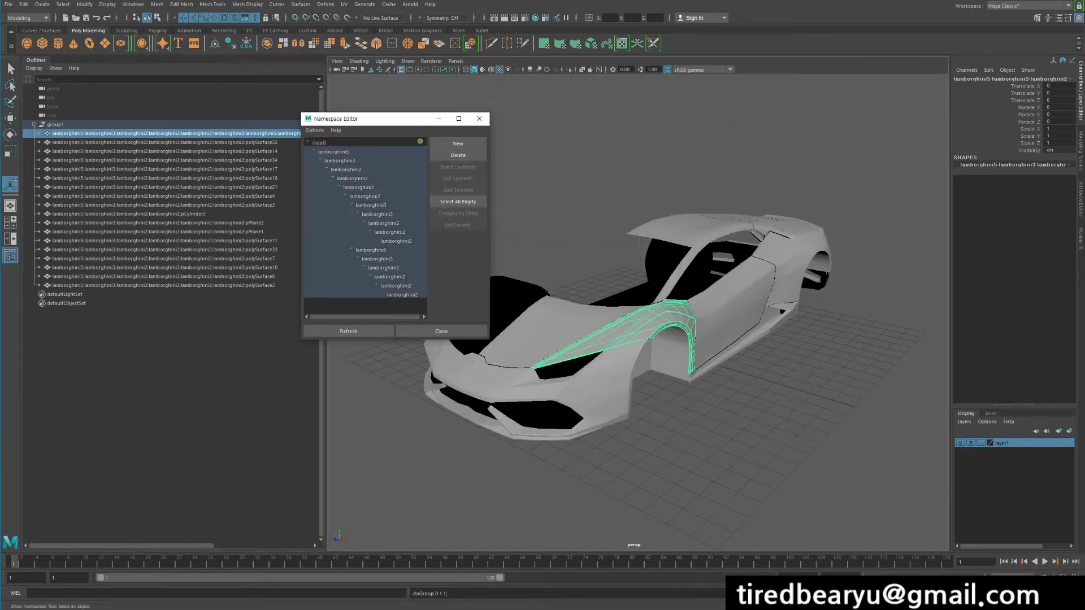
pyautogui.click(458, 155)
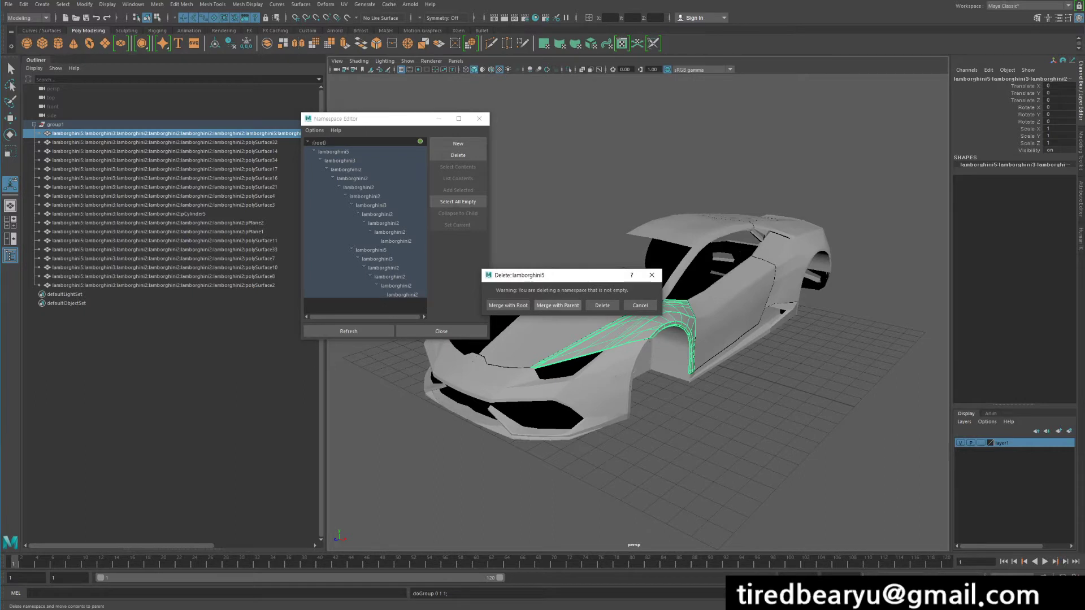
pyautogui.click(558, 305)
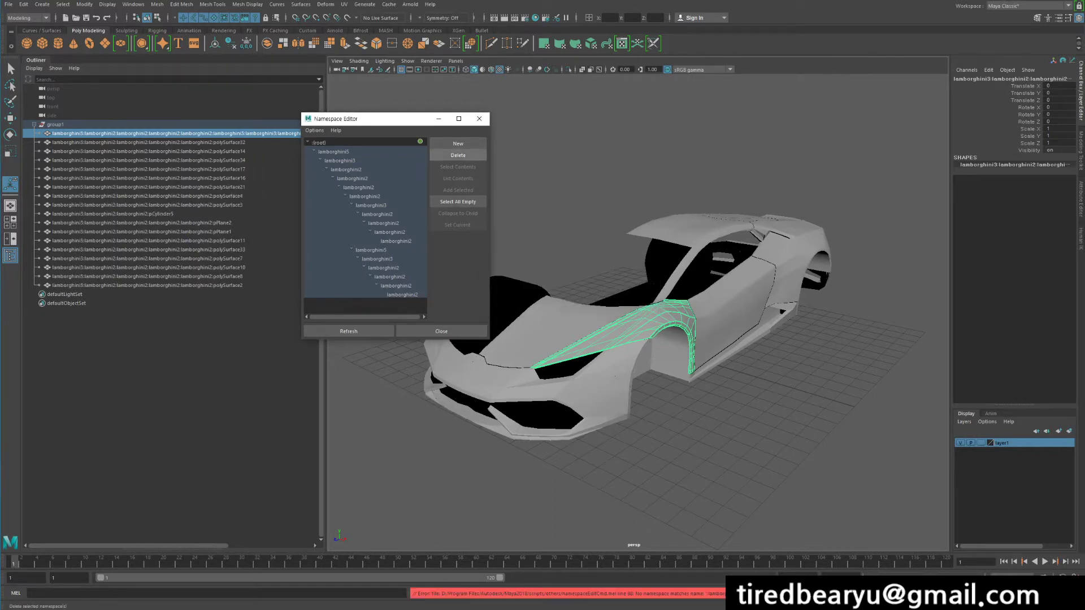
# - Check the nested namespaces in the list and close the Namespace Editor
pyautogui.click(334, 151)
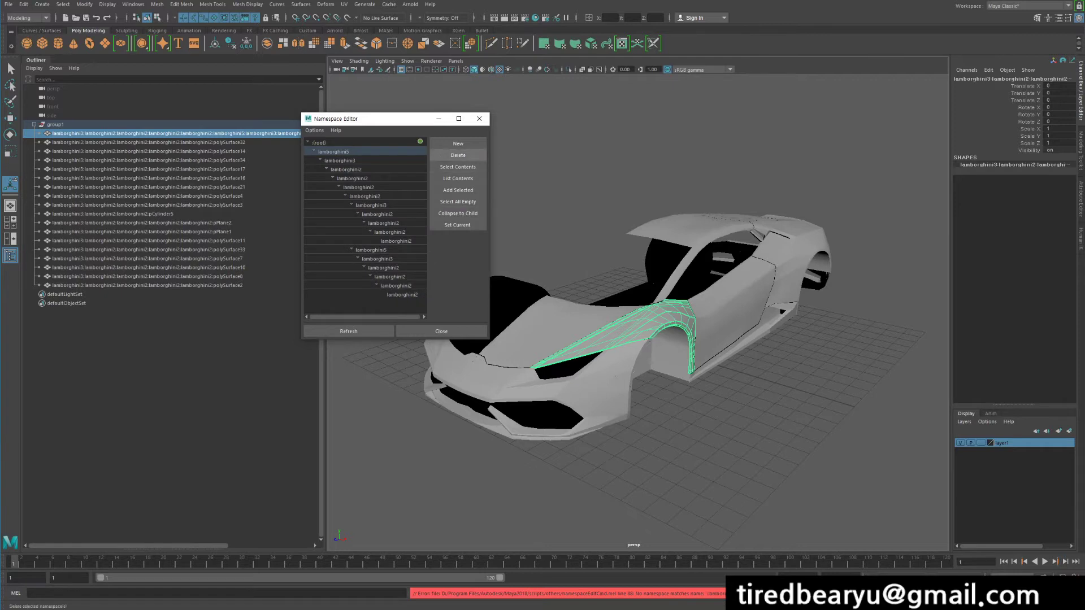
pyautogui.click(339, 161)
pyautogui.keyDown('shift'); pyautogui.click(402, 295); pyautogui.keyUp('shift')
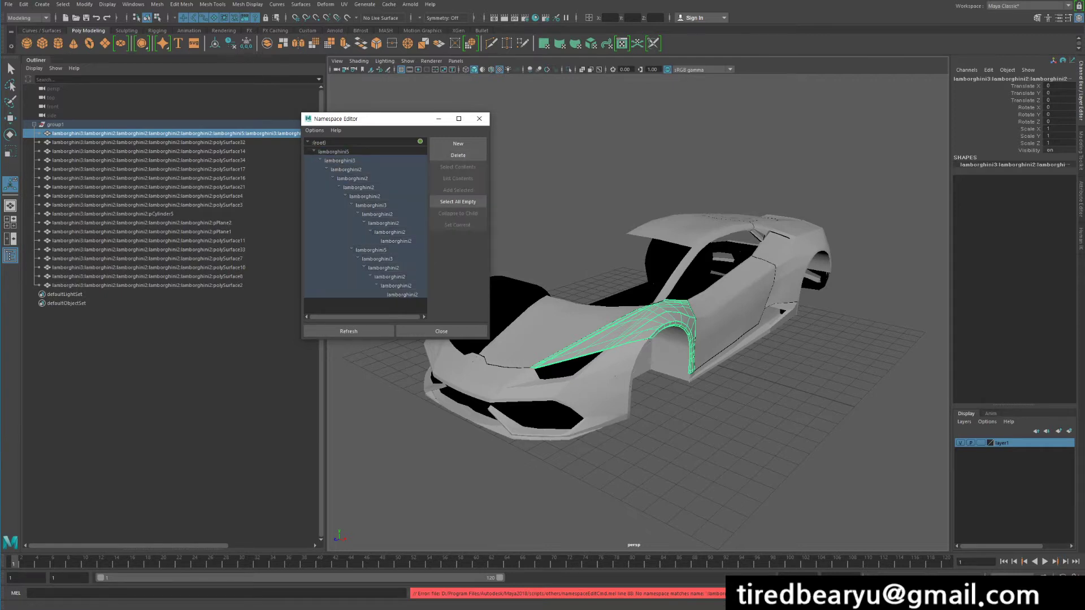
pyautogui.click(352, 178)
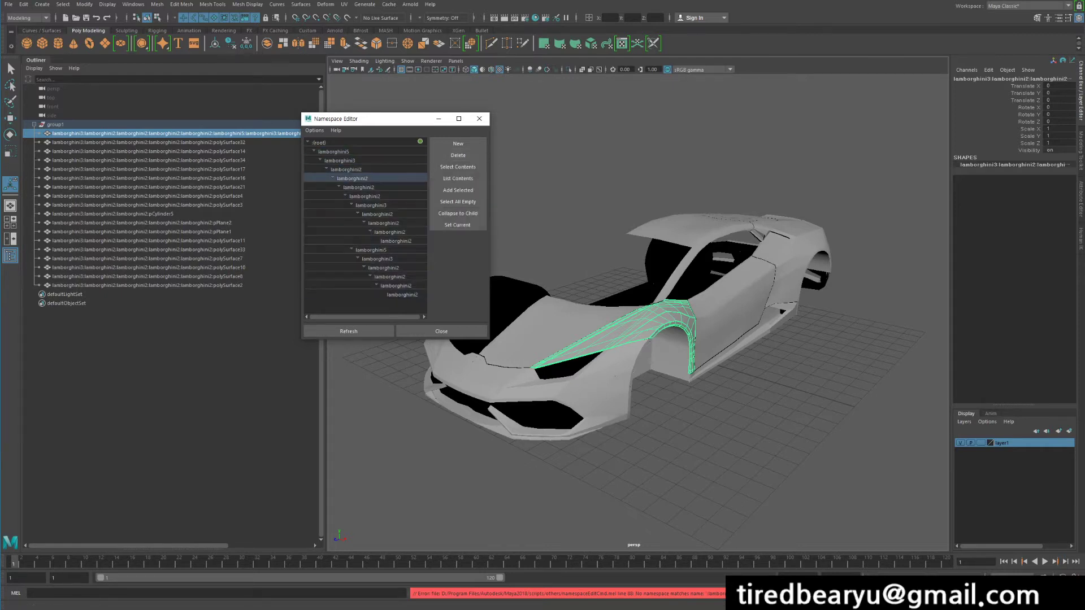
pyautogui.click(402, 294)
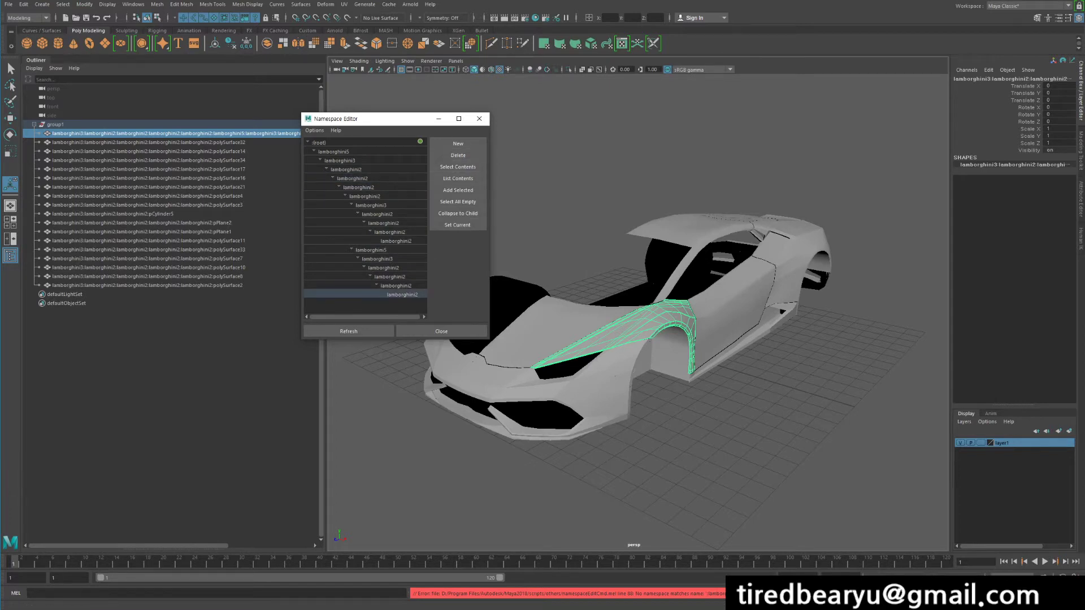
pyautogui.click(479, 118)
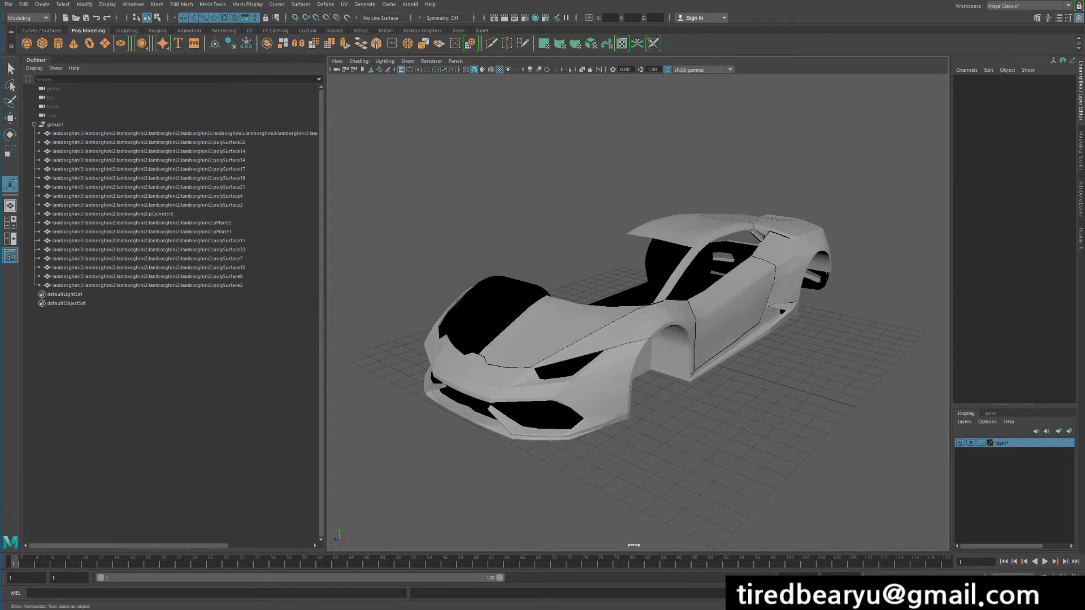
# - Select the last mesh in the group, reopen the Namespace Editor and select the top-level lamborghini namespace
pyautogui.click(148, 286)
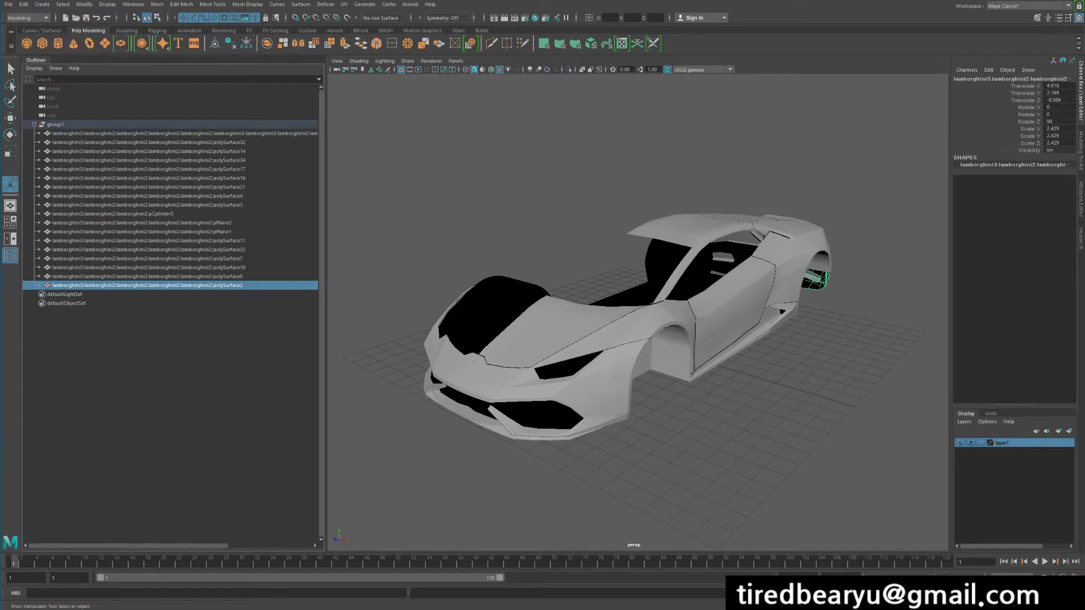
pyautogui.click(182, 4)
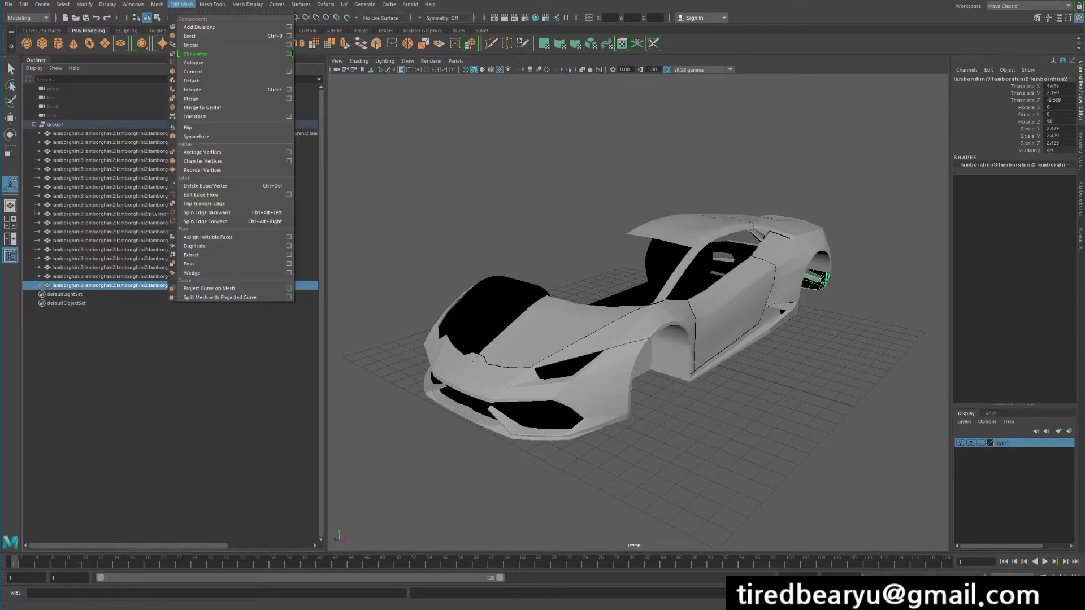
pyautogui.moveTo(213, 4)
pyautogui.moveTo(157, 4)
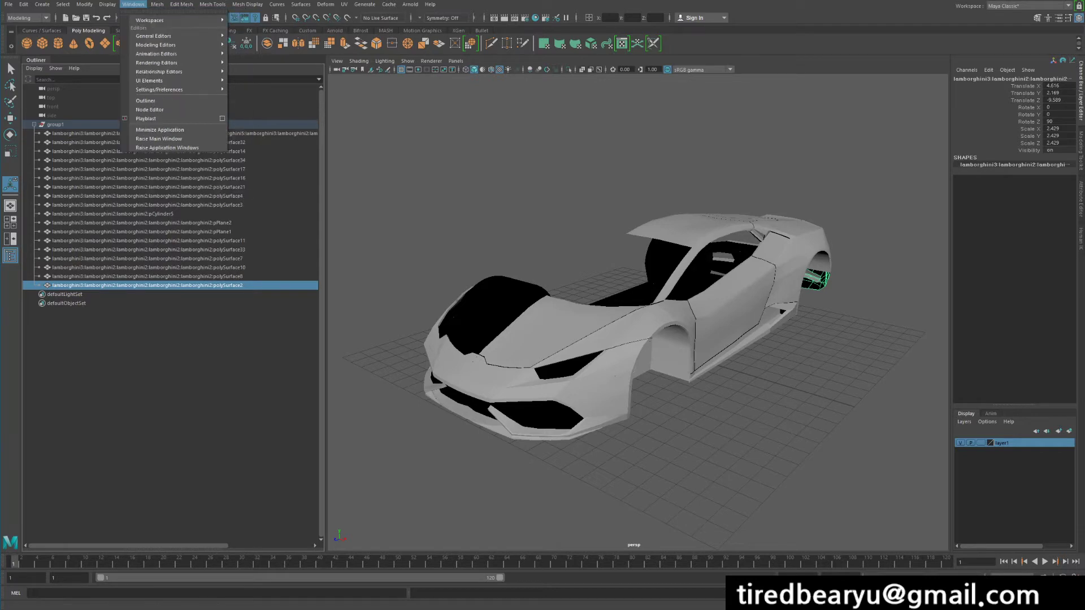
pyautogui.moveTo(154, 35)
pyautogui.click(261, 179)
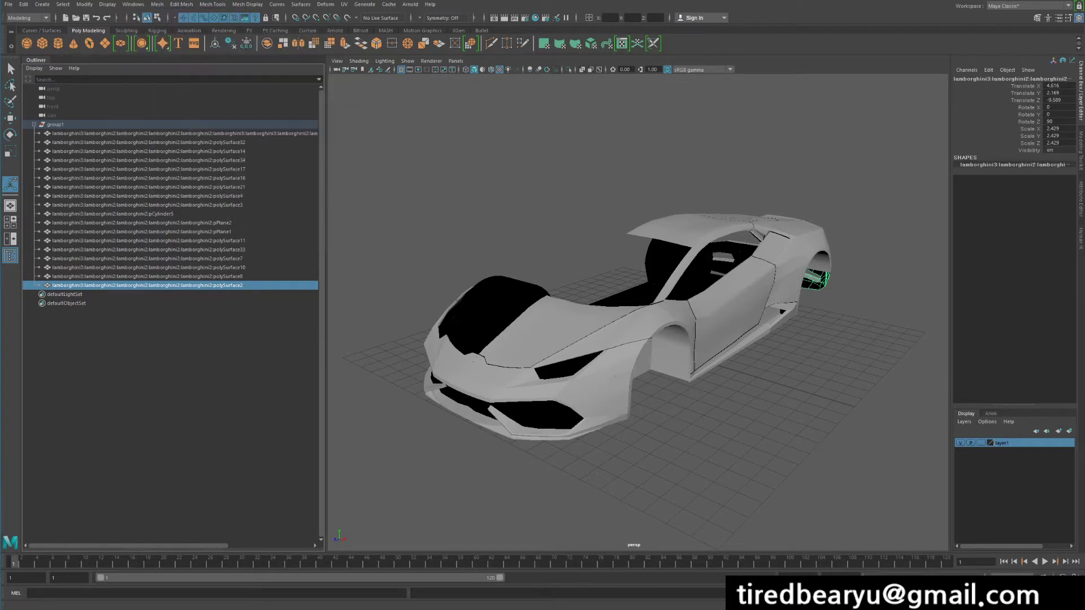
pyautogui.click(340, 160)
pyautogui.click(334, 152)
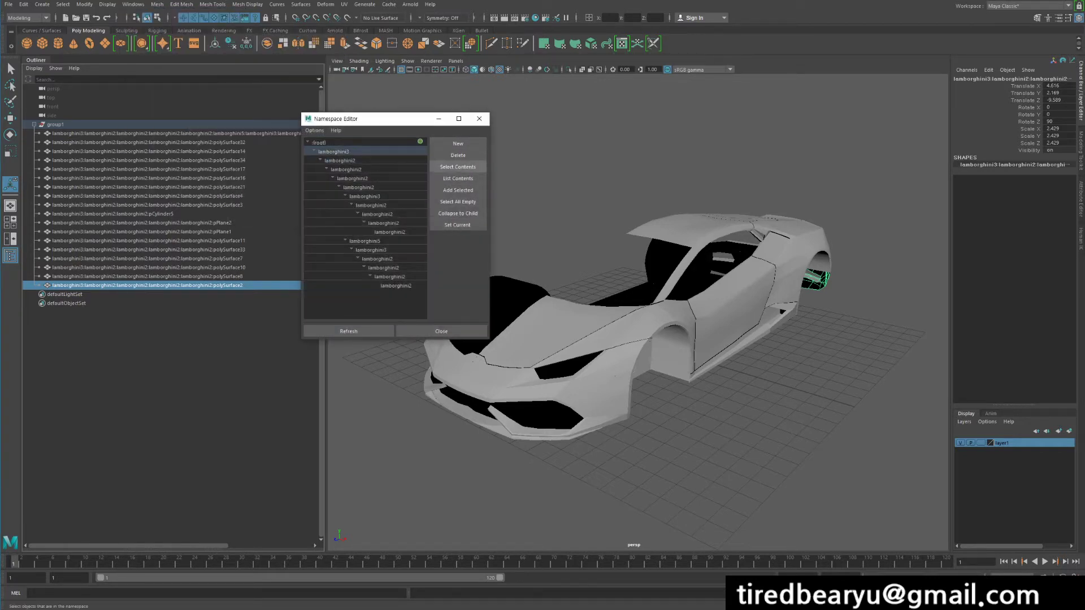
# - Delete the top-level lamborghini namespace three times in succession, merging its contents with the parent each time
pyautogui.click(457, 154)
pyautogui.click(558, 305)
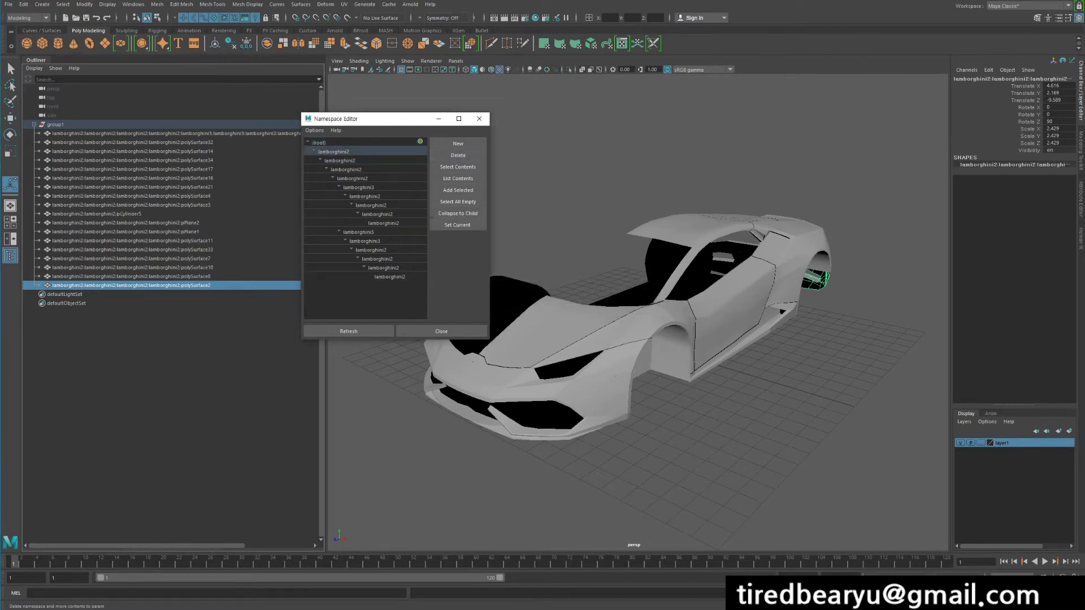
pyautogui.click(458, 155)
pyautogui.click(557, 305)
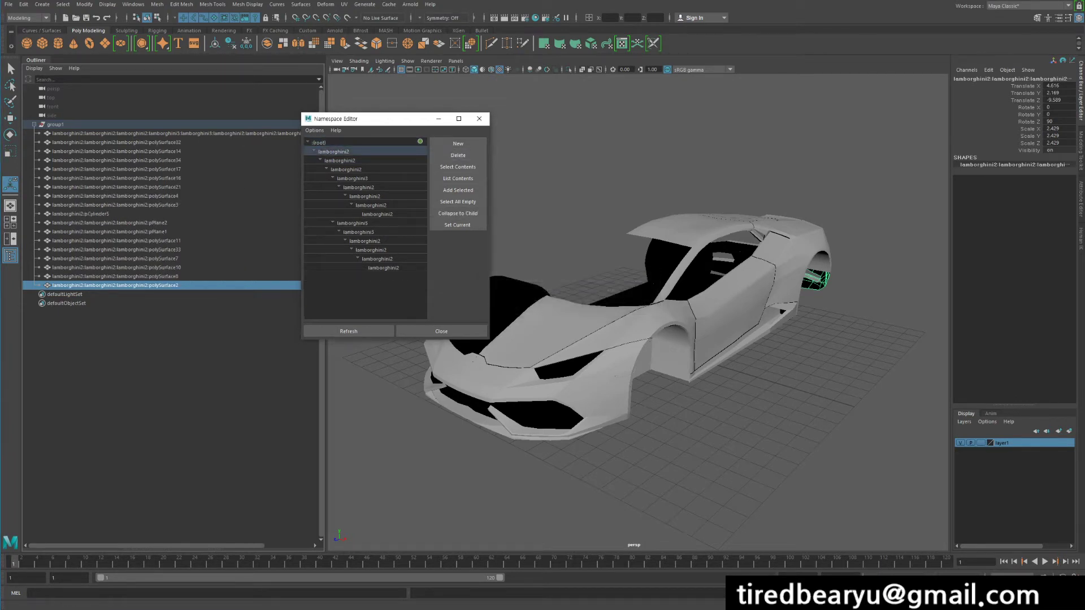
pyautogui.click(458, 154)
pyautogui.click(558, 305)
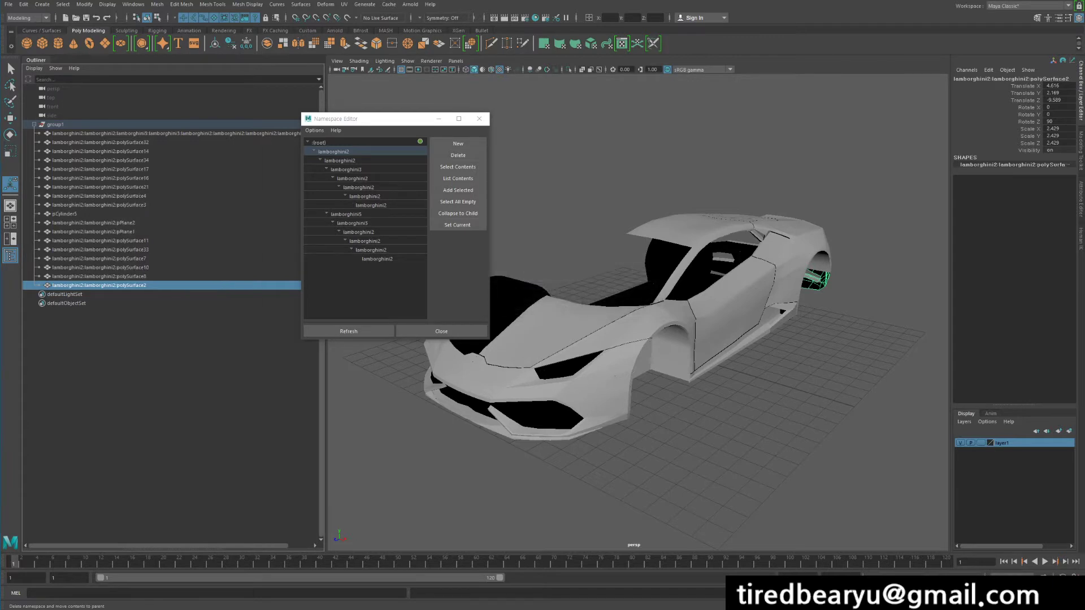
# - Try to delete all the listed lamborghini namespaces at once by merging with the parent, and close the Namespace Editor
pyautogui.click(334, 151)
pyautogui.keyDown('shift'); pyautogui.click(376, 258); pyautogui.keyUp('shift')
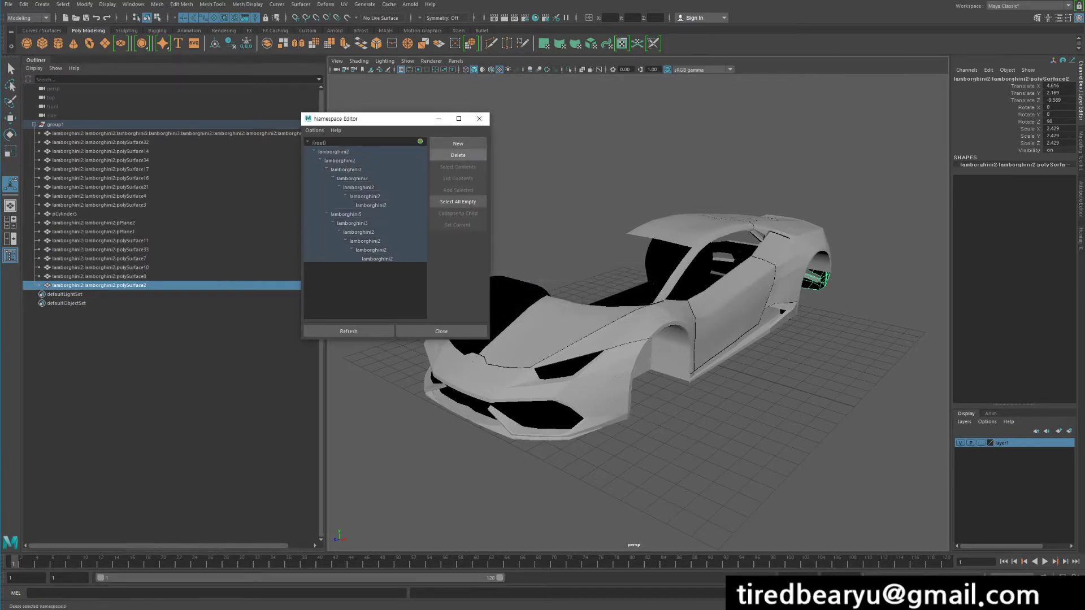
pyautogui.click(458, 155)
pyautogui.click(557, 305)
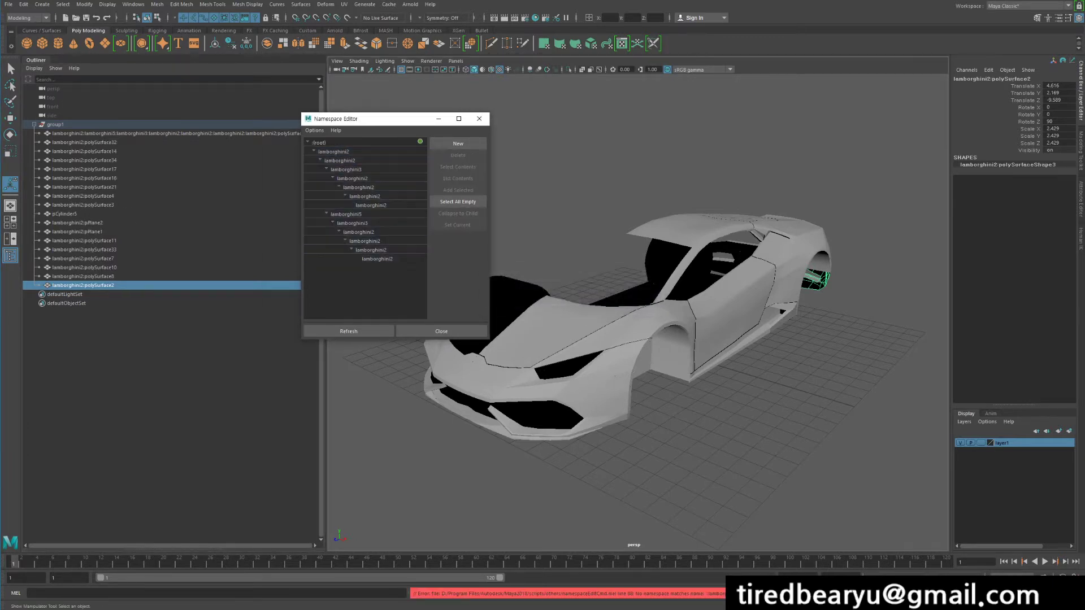
pyautogui.click(479, 118)
# - Select the side skirt mesh polySurface21 and reopen the Namespace Editor
pyautogui.click(181, 4)
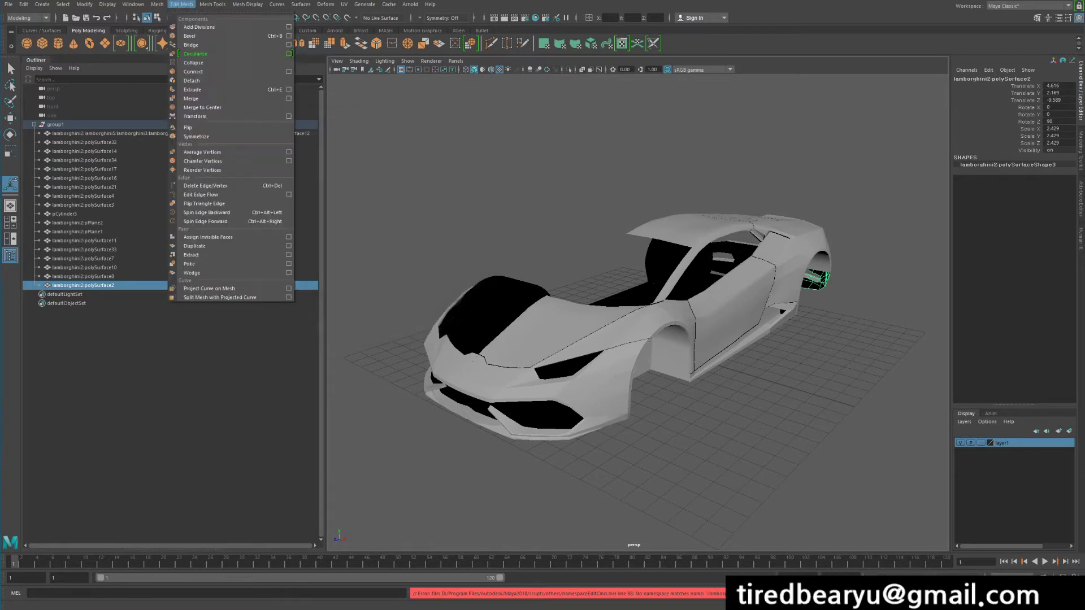
pyautogui.click(85, 187)
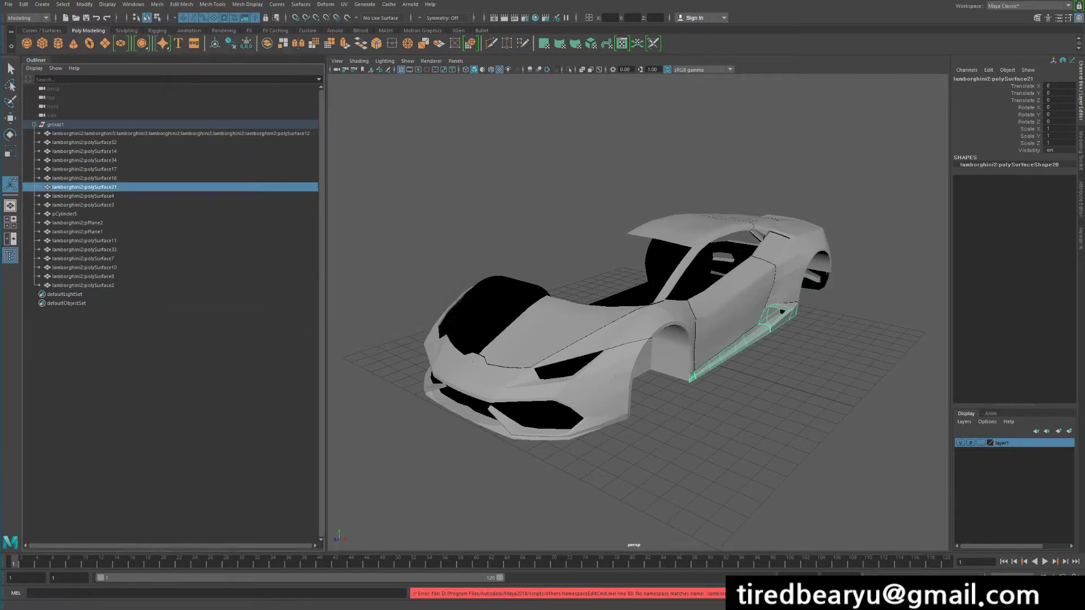
pyautogui.click(157, 4)
pyautogui.click(134, 4)
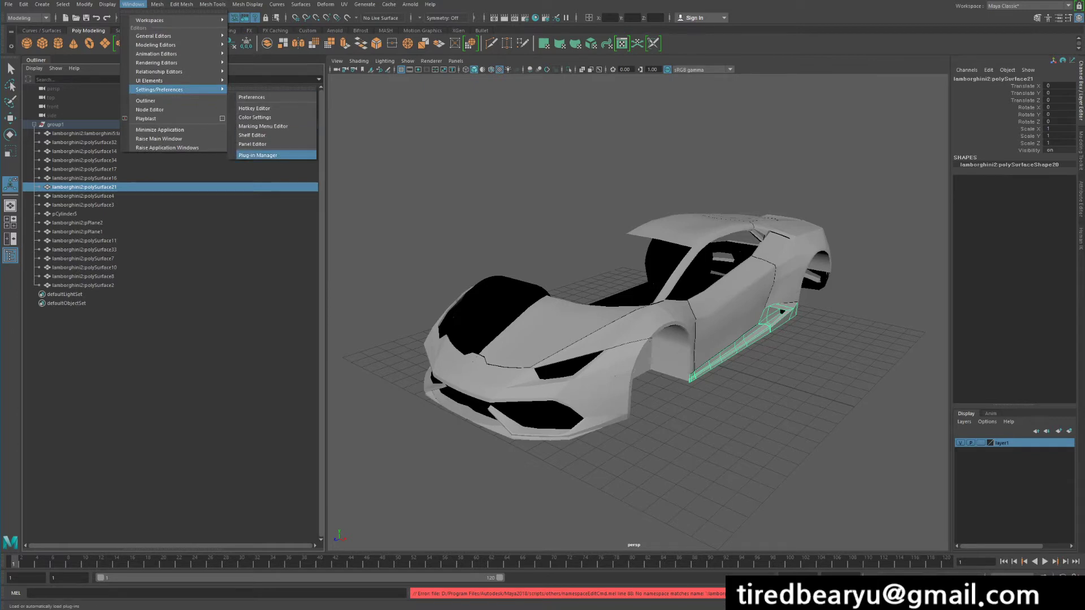
pyautogui.moveTo(169, 35)
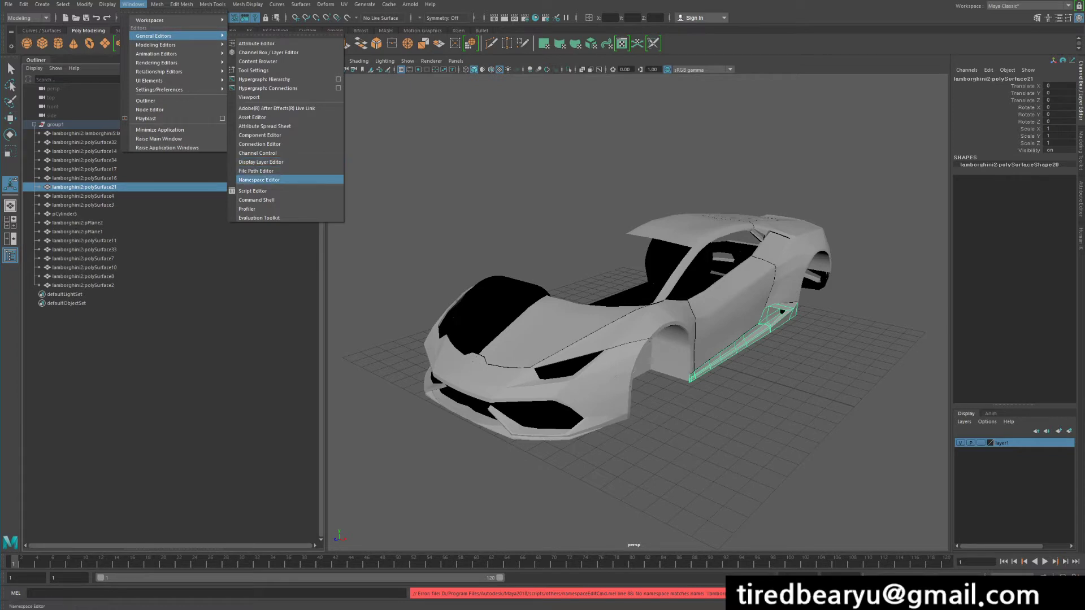
pyautogui.click(259, 179)
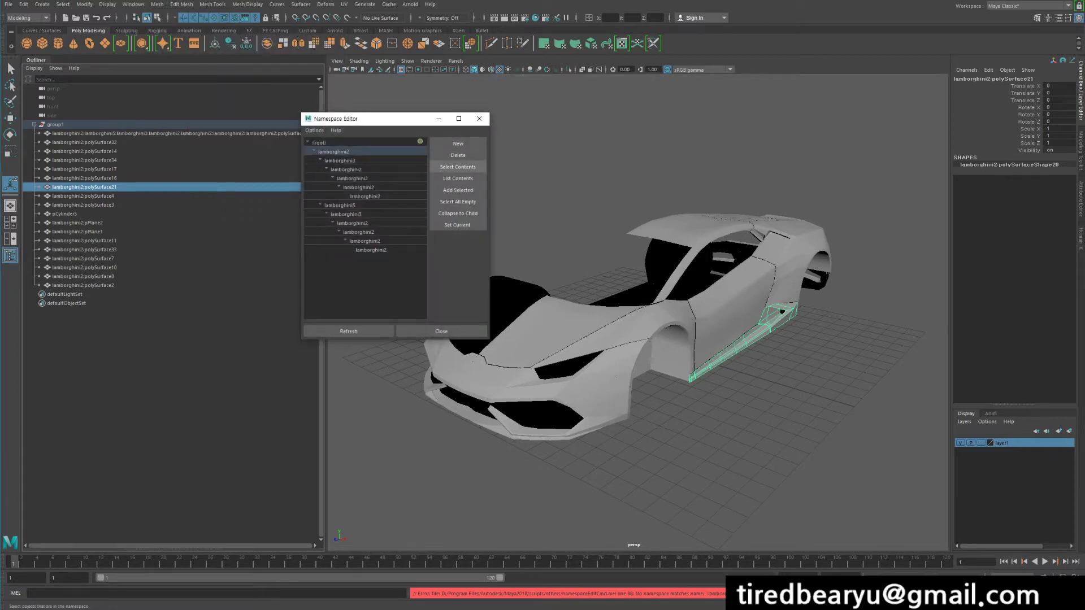
# - Delete the topmost namespace in the first branch four times (lamborghini2, lamborghini3, lamborghini2, lamborghini2), merging with the parent each time
pyautogui.click(457, 155)
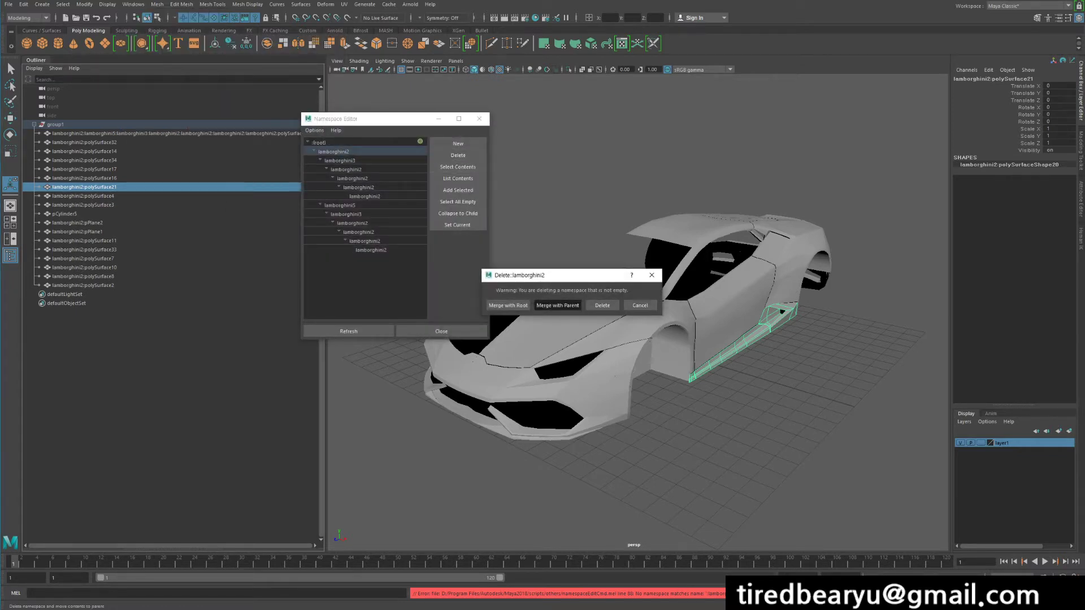
pyautogui.click(557, 305)
pyautogui.click(333, 151)
pyautogui.click(457, 155)
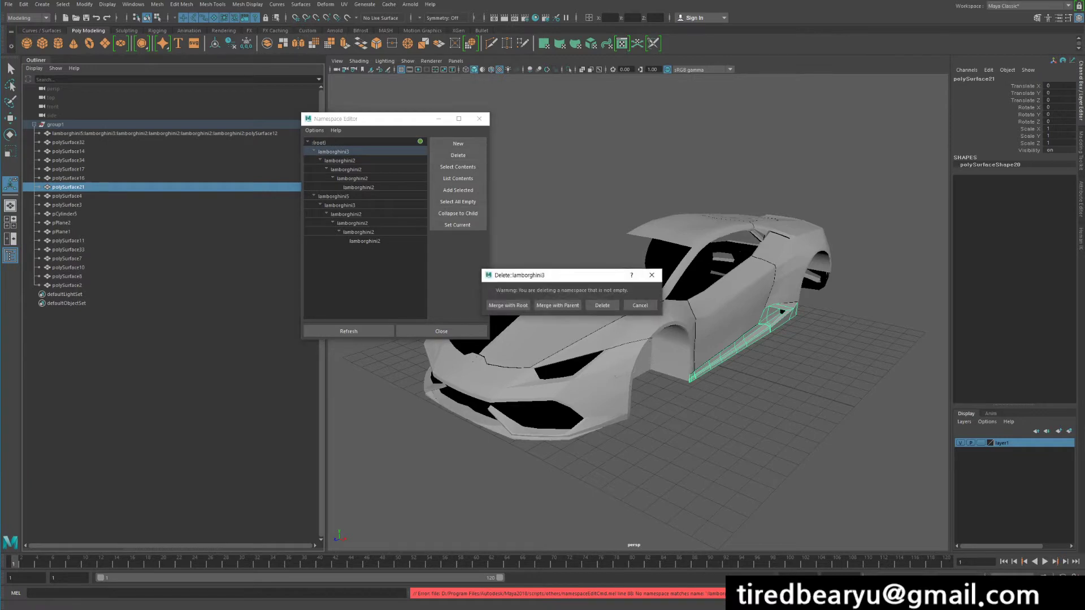
pyautogui.click(558, 306)
pyautogui.click(333, 151)
pyautogui.click(457, 154)
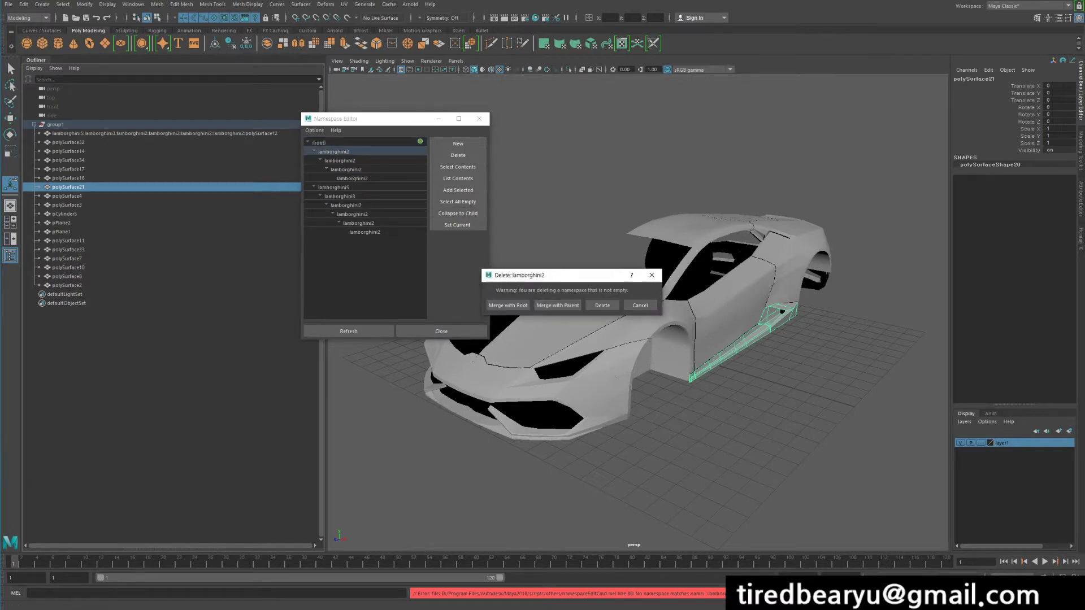
pyautogui.click(558, 305)
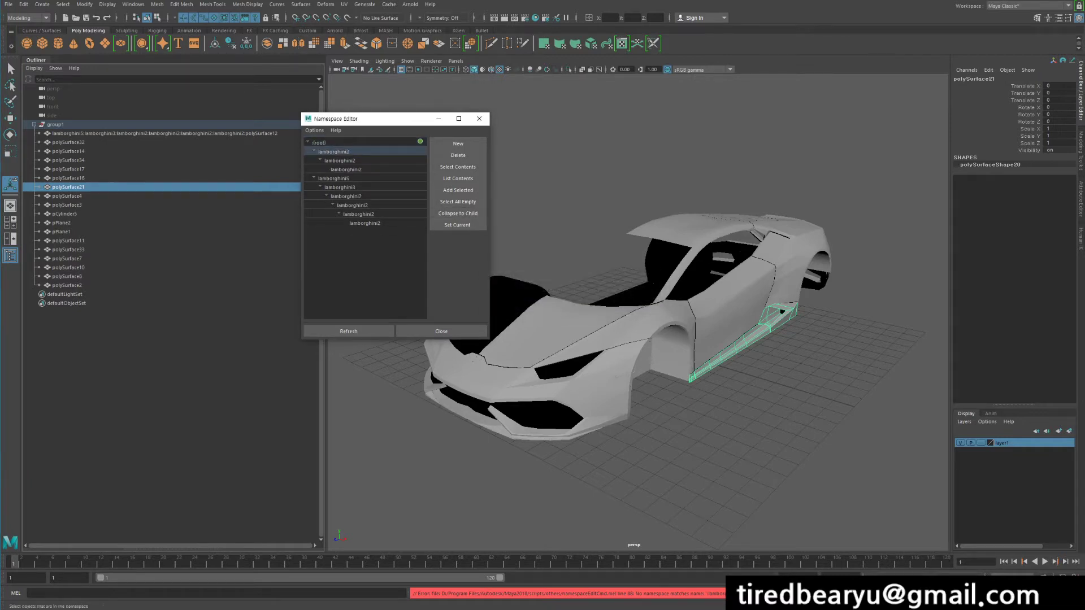
pyautogui.click(458, 155)
pyautogui.click(557, 305)
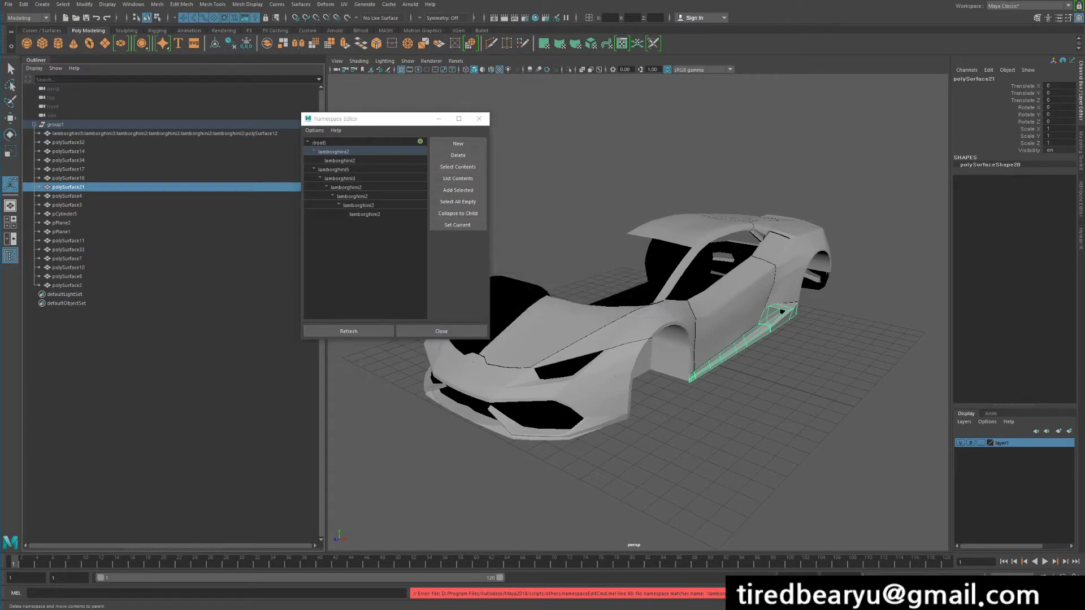
# - Select the contents of the nested lamborghini2 namespace, and delete it and its parent lamborghini2 by merging with the parent
pyautogui.click(339, 160)
pyautogui.click(457, 166)
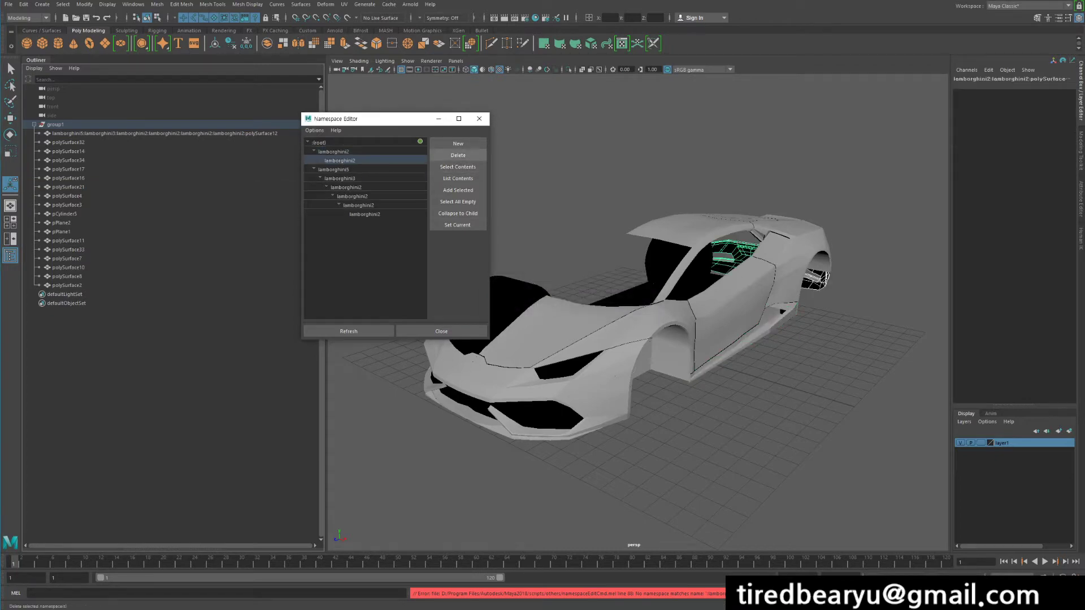
pyautogui.click(458, 155)
pyautogui.click(558, 305)
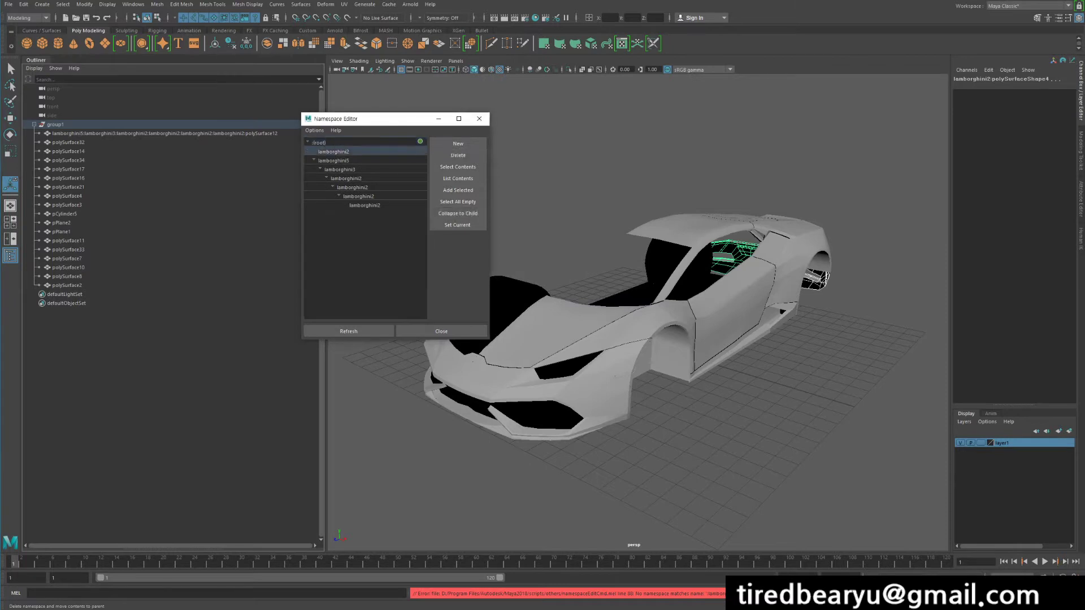
pyautogui.click(458, 155)
pyautogui.click(558, 305)
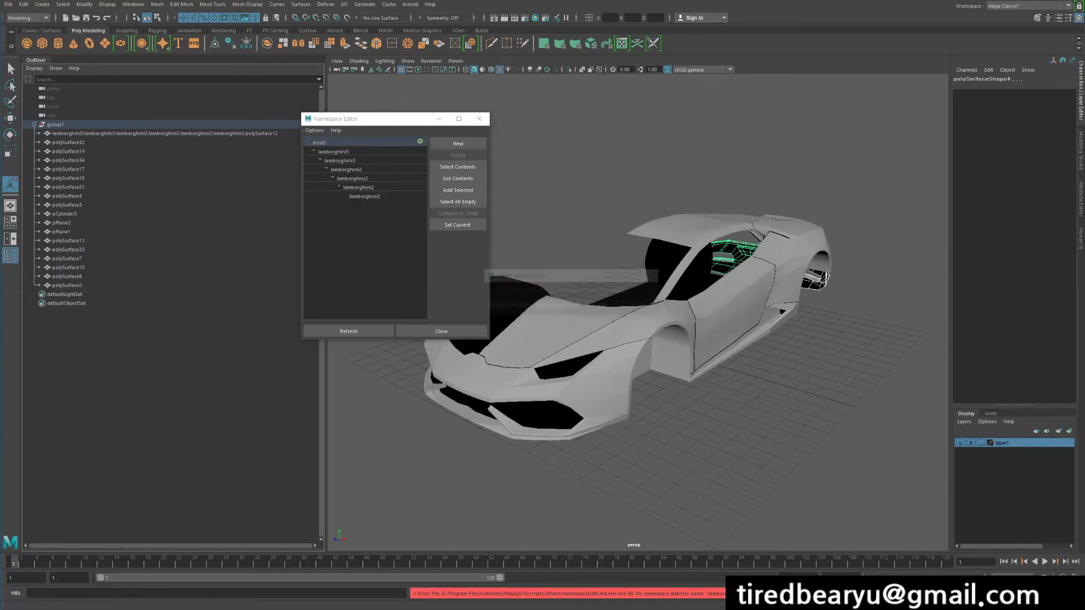
# - Delete the outer lamborghini5, lamborghini3 and lamborghini2 namespaces of the remaining branch one by one, merging with the parent
pyautogui.click(333, 152)
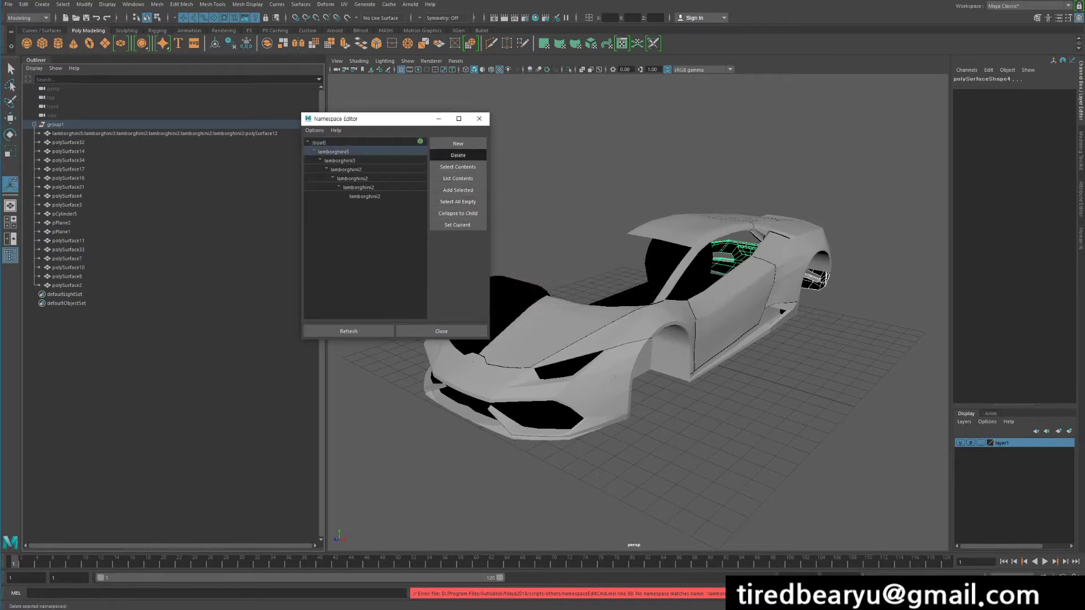
pyautogui.click(458, 154)
pyautogui.click(558, 305)
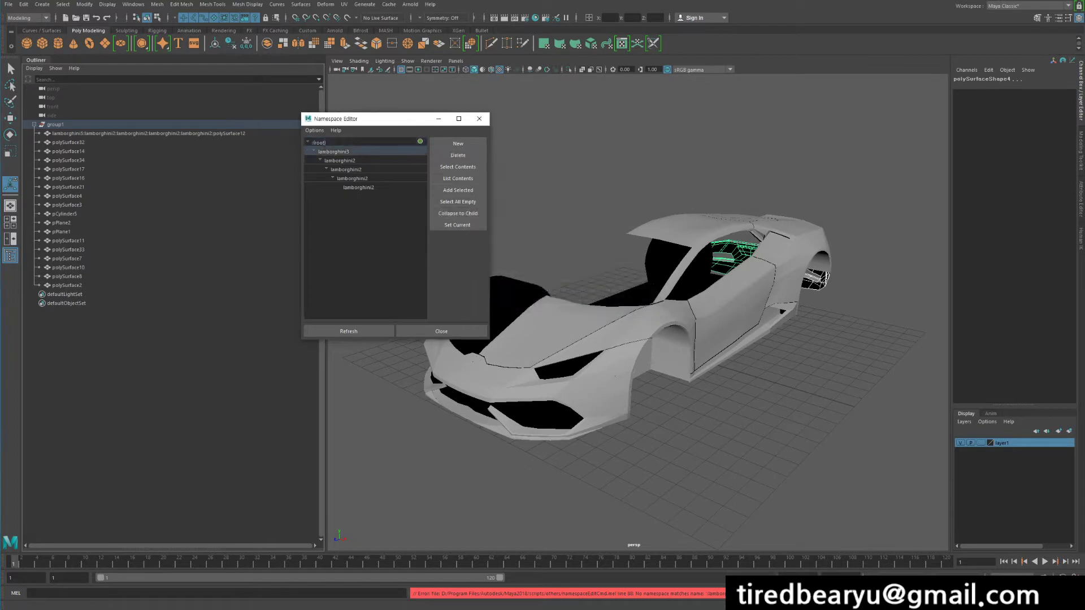
pyautogui.click(457, 155)
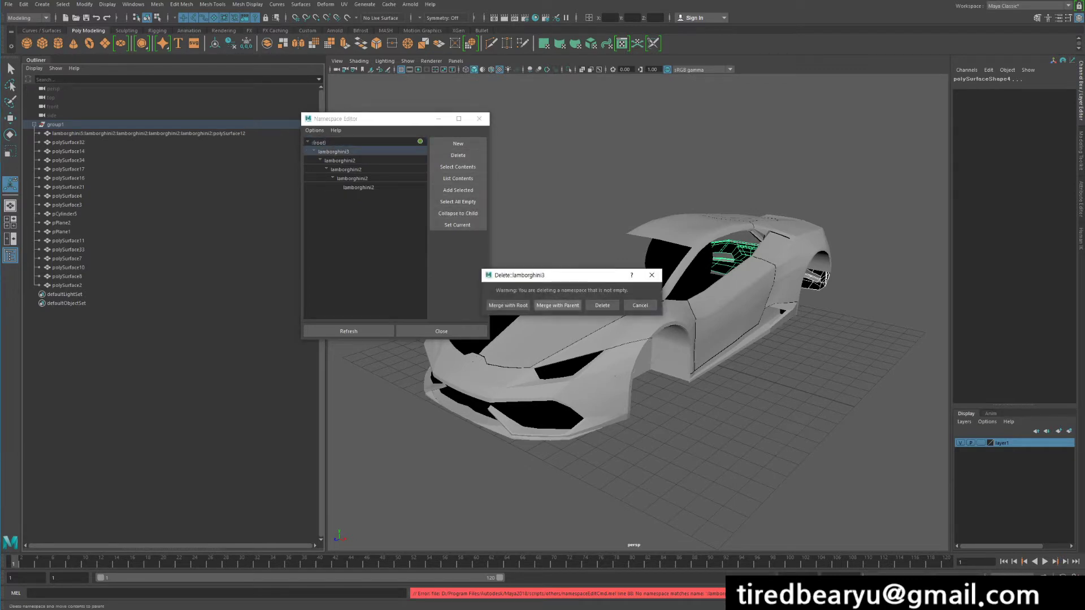
pyautogui.click(558, 305)
pyautogui.click(333, 152)
pyautogui.click(457, 155)
pyautogui.click(557, 304)
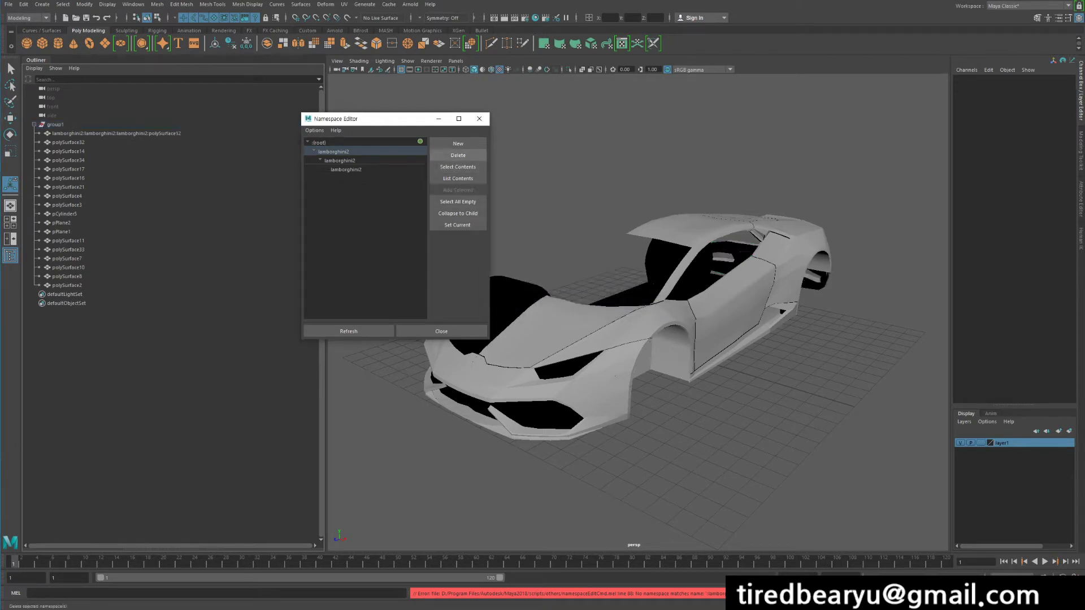
# - Delete the last three lamborghini2 namespaces, merging their contents with the parent, and close the Namespace Editor
pyautogui.click(458, 155)
pyautogui.click(557, 305)
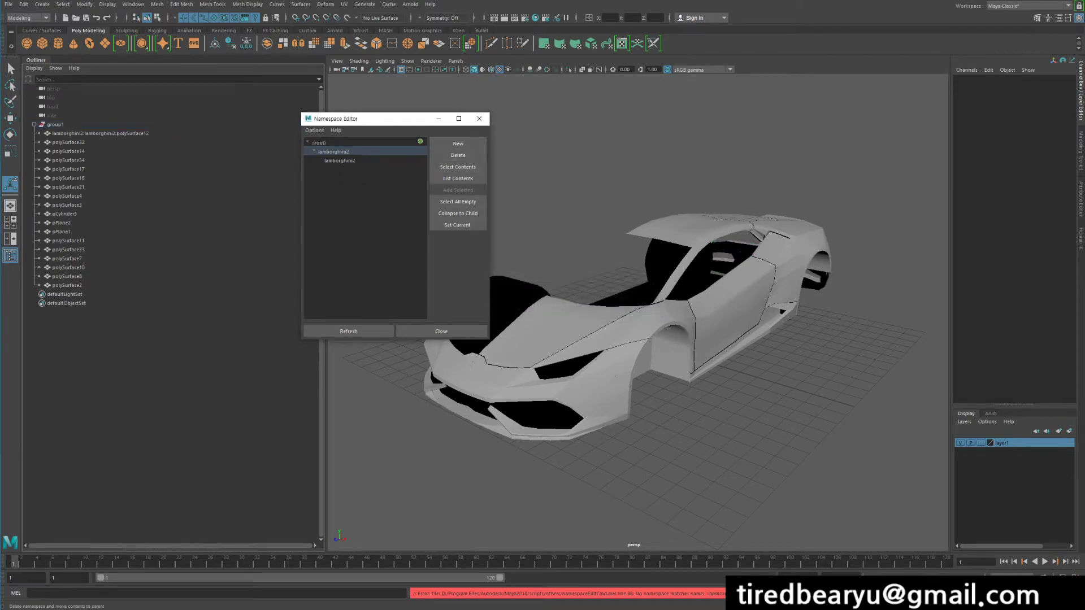
pyautogui.click(457, 155)
pyautogui.click(557, 305)
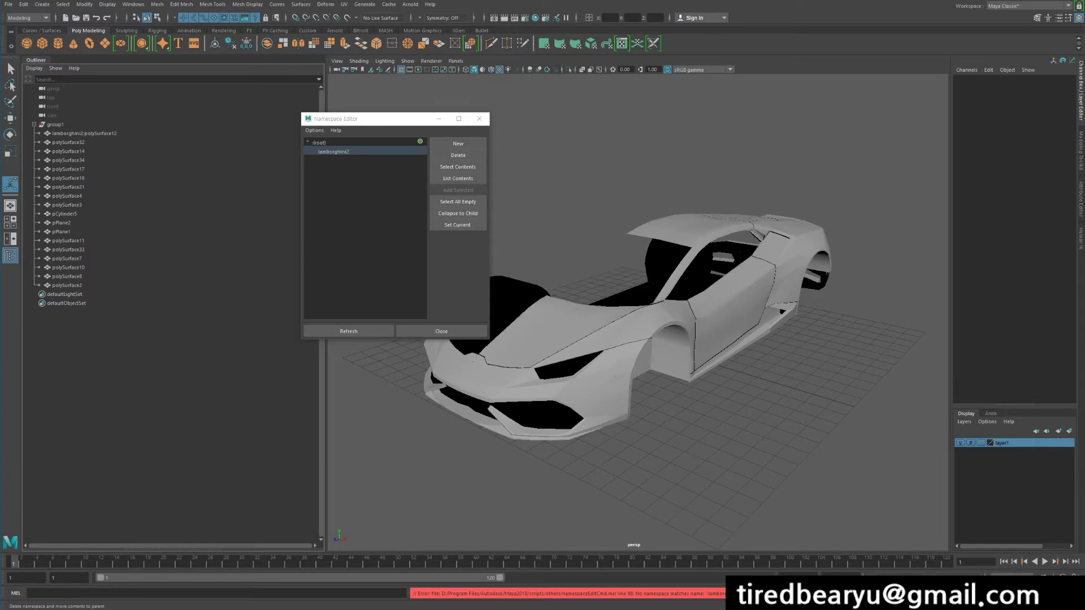
pyautogui.click(333, 151)
pyautogui.click(458, 154)
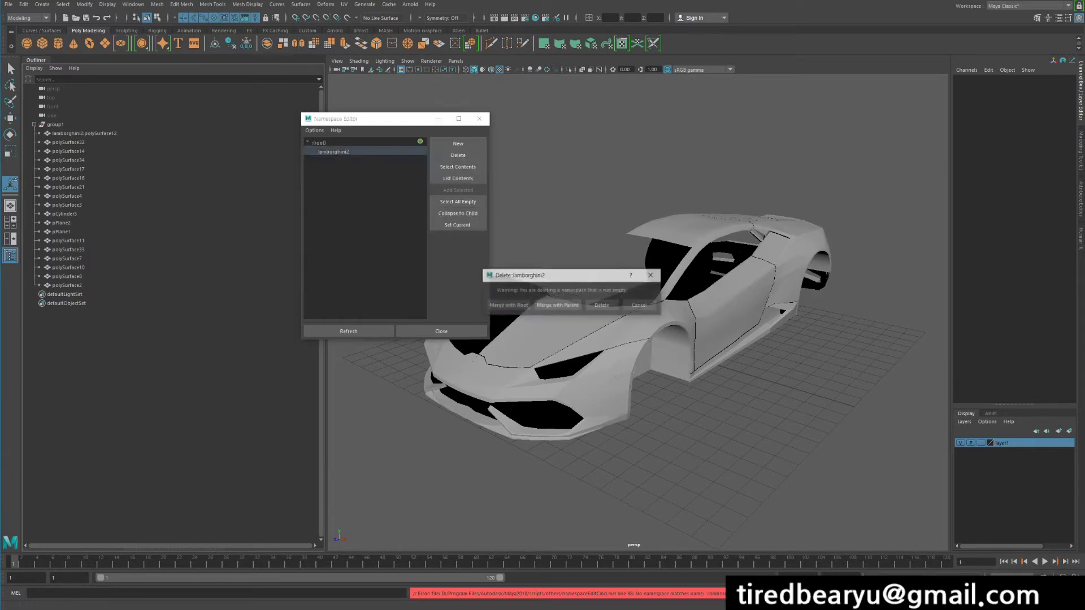
pyautogui.click(557, 305)
pyautogui.click(479, 119)
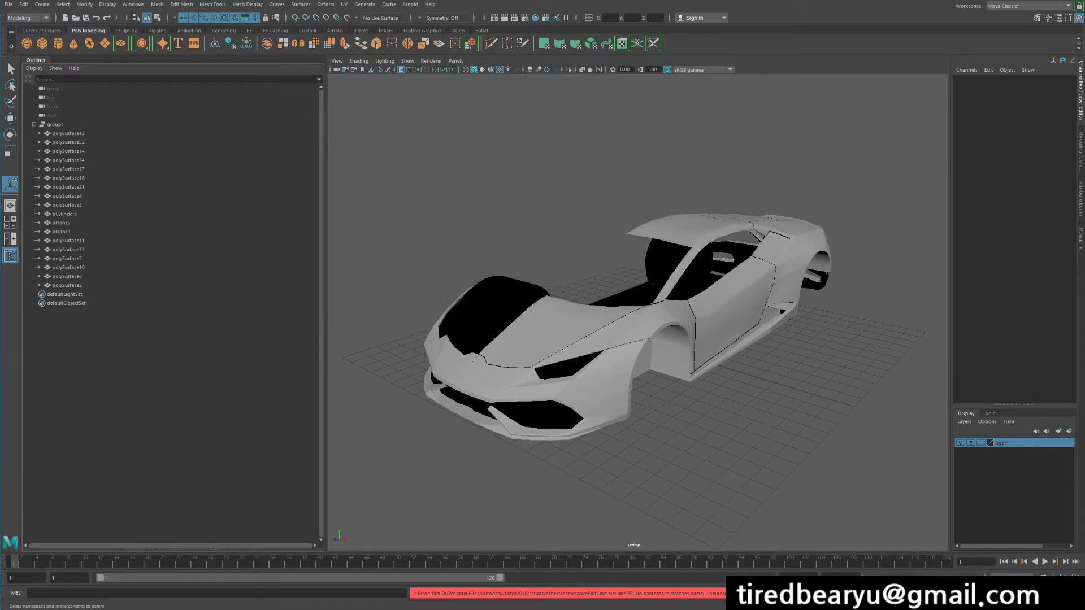
# - Select the hood mesh polySurface14 and frame it for a close inspection
pyautogui.moveTo(503, 144); pyautogui.dragTo(848, 451)
pyautogui.click(571, 331)
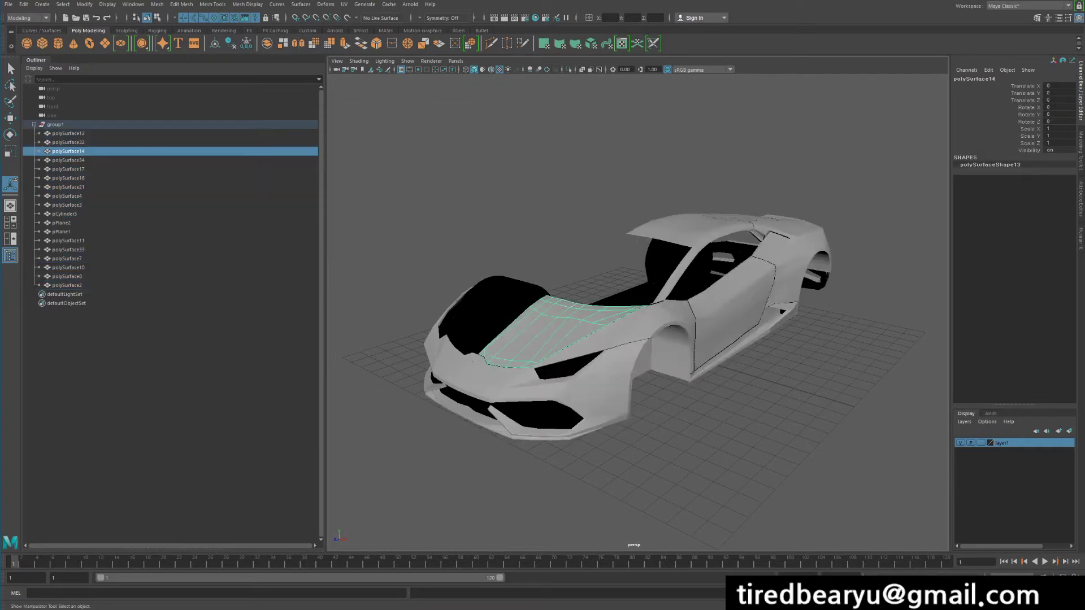
pyautogui.press('f')
pyautogui.keyDown('alt'); pyautogui.moveTo(570, 330); pyautogui.dragTo(655, 384); pyautogui.keyUp('alt')
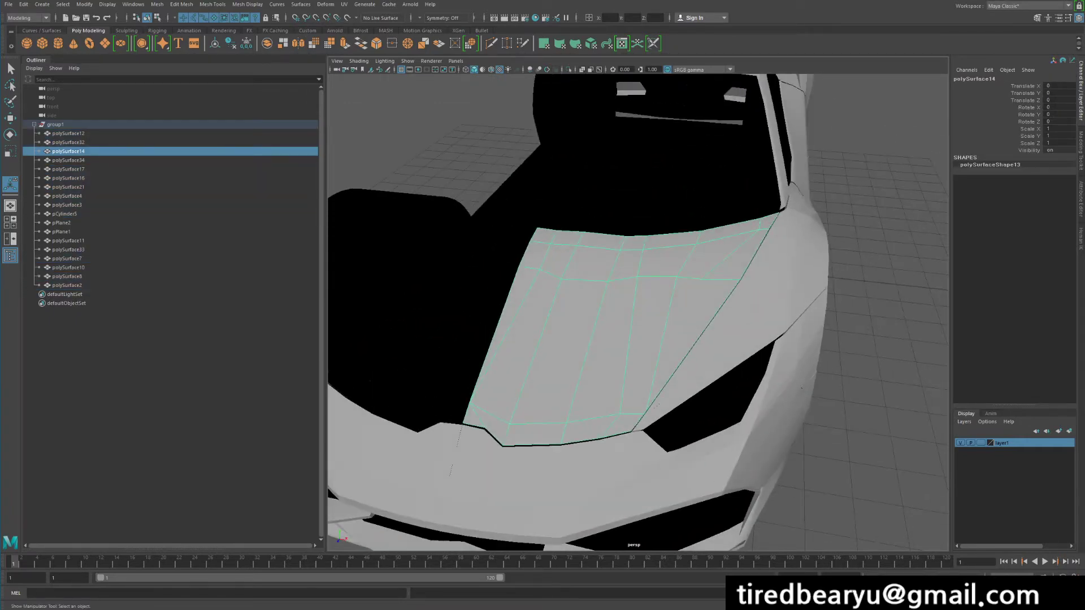
# - Examine the front fender and front bumper meshes, selecting each one and ending on the fender polySurface12
pyautogui.click(729, 333)
pyautogui.keyDown('alt'); pyautogui.moveTo(729, 334); pyautogui.dragTo(627, 283); pyautogui.keyUp('alt')
pyautogui.click(644, 441)
pyautogui.keyDown('alt'); pyautogui.moveTo(644, 441); pyautogui.dragTo(674, 485); pyautogui.keyUp('alt')
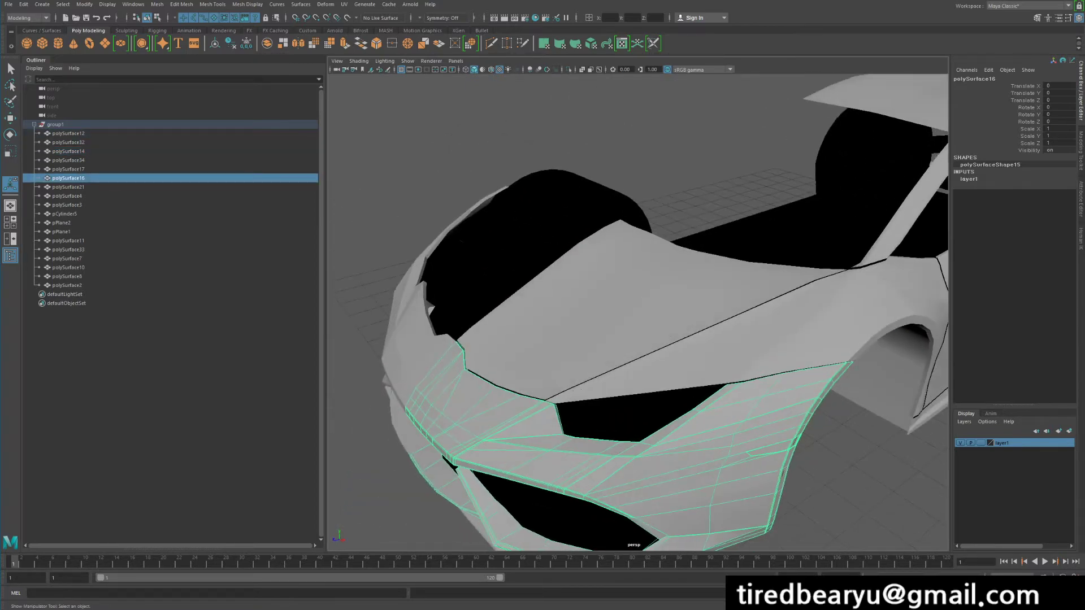
pyautogui.click(757, 334)
pyautogui.keyDown('alt'); pyautogui.moveTo(757, 333); pyautogui.dragTo(644, 299, button='middle'); pyautogui.keyUp('alt')
pyautogui.keyDown('alt'); pyautogui.moveTo(644, 299); pyautogui.dragTo(534, 362); pyautogui.keyUp('alt')
pyautogui.scroll(-3, 653, 334)
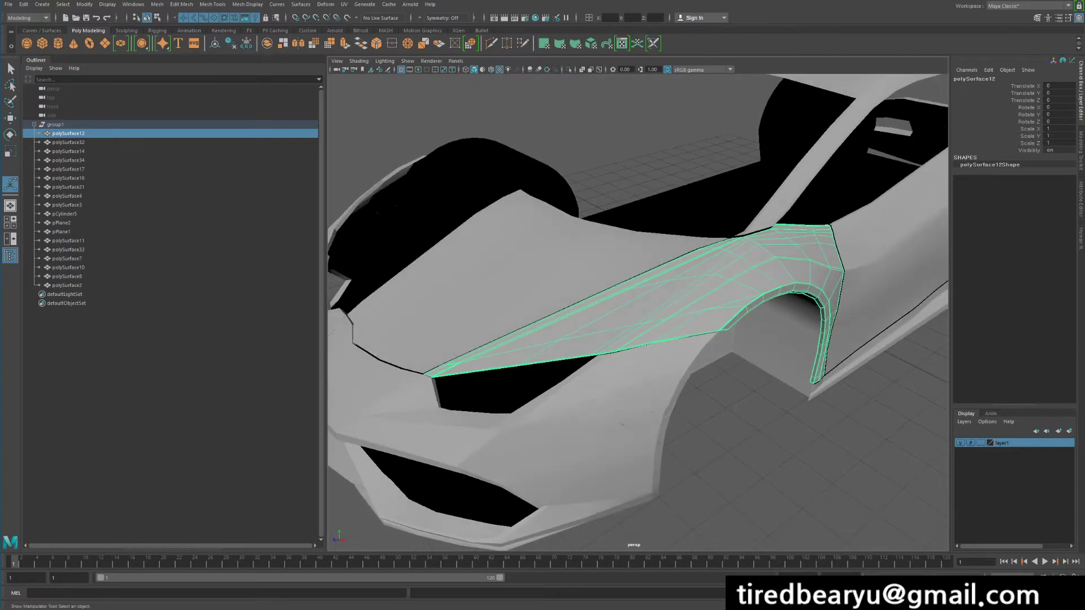
# - Isolate the fender mesh polySurface12 and frame the narrow triangular face above the wheel arch for inspection
pyautogui.click(568, 69)
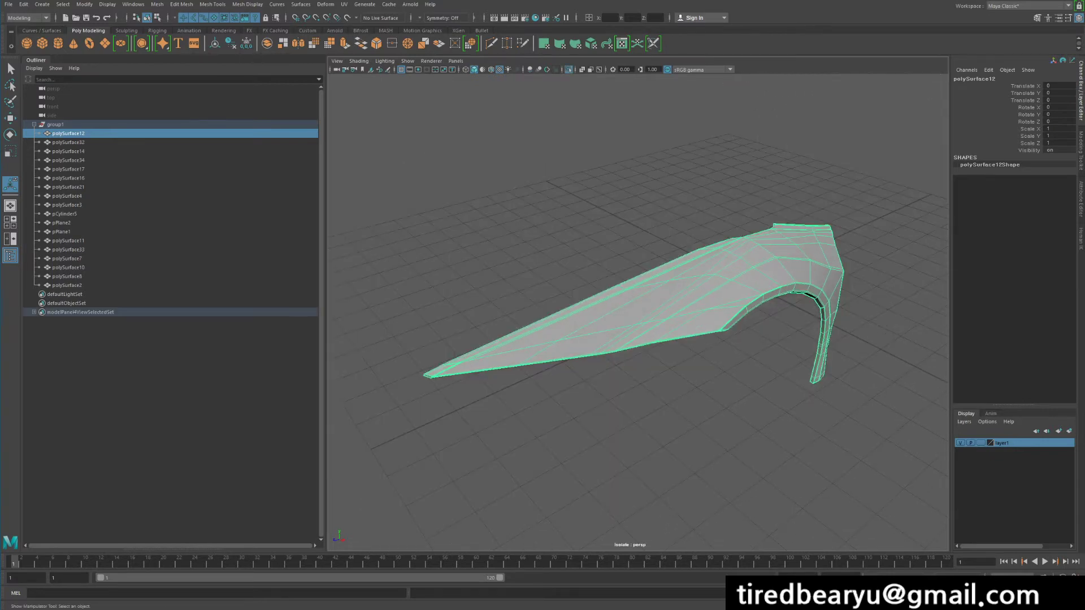
pyautogui.keyDown('alt'); pyautogui.moveTo(638, 311); pyautogui.dragTo(576, 331); pyautogui.keyUp('alt')
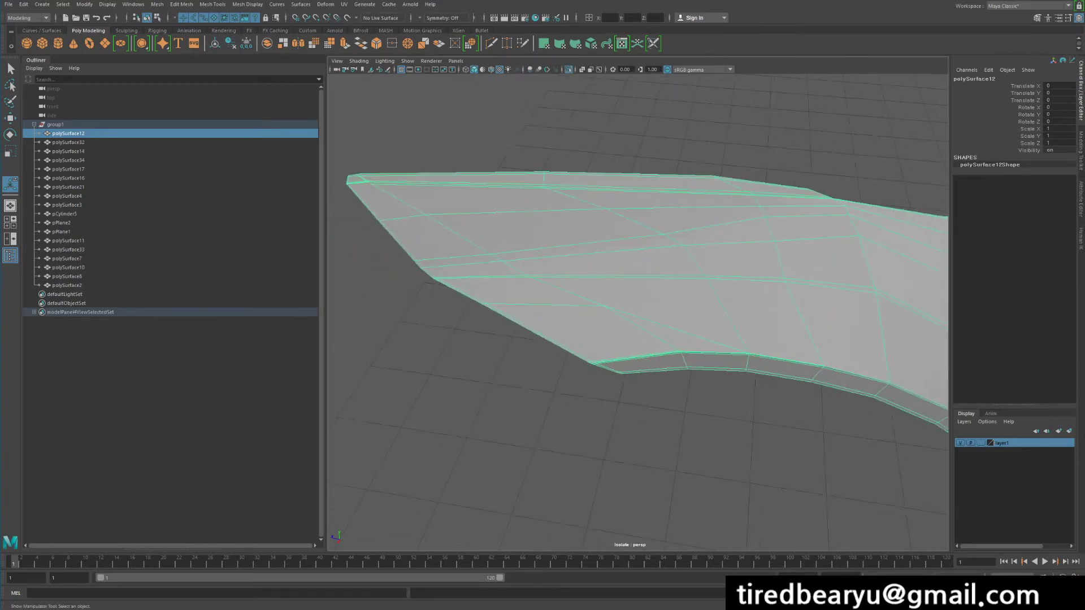
pyautogui.press('F11')
pyautogui.click(666, 334)
pyautogui.press('f')
pyautogui.scroll(-5, 637, 311)
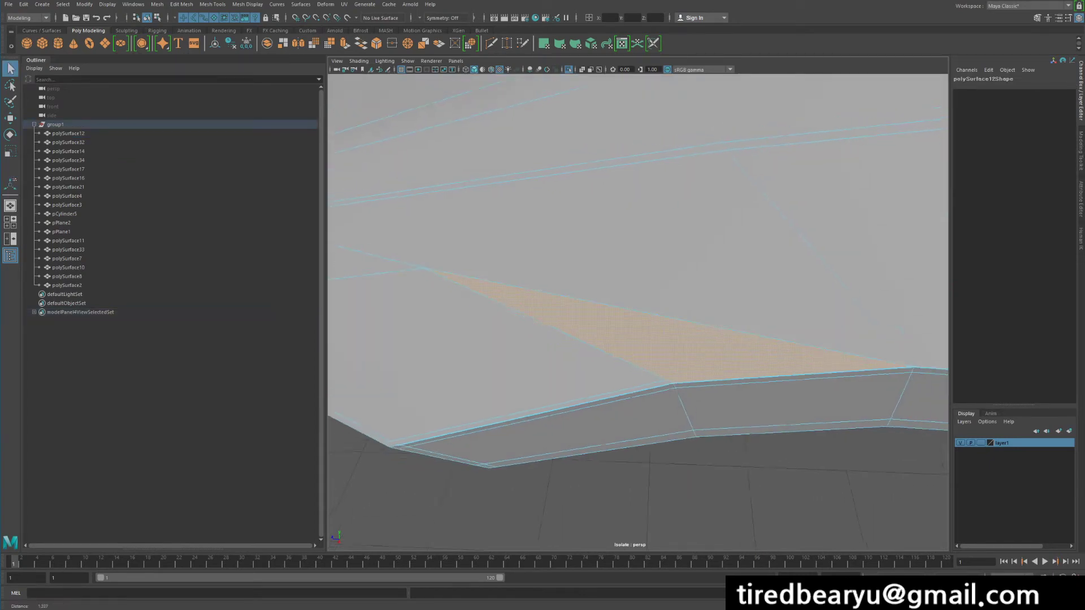
pyautogui.keyDown('alt'); pyautogui.moveTo(637, 311); pyautogui.dragTo(565, 272); pyautogui.keyUp('alt')
pyautogui.press('F8')
pyautogui.scroll(5, 638, 310)
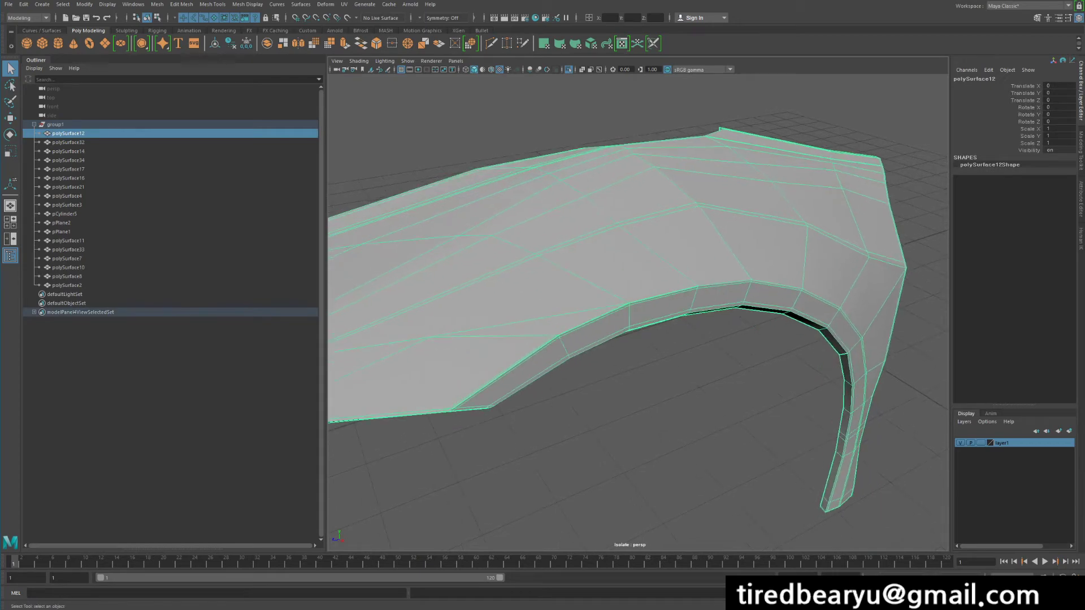
# - Examine the fender's faces from several angles in face mode, selecting the strip face on its upper rear edge
pyautogui.keyDown('alt'); pyautogui.moveTo(637, 311); pyautogui.dragTo(500, 322); pyautogui.keyUp('alt')
pyautogui.rightClick(497, 334)
pyautogui.moveTo(496, 334); pyautogui.dragTo(496, 357, button='right')
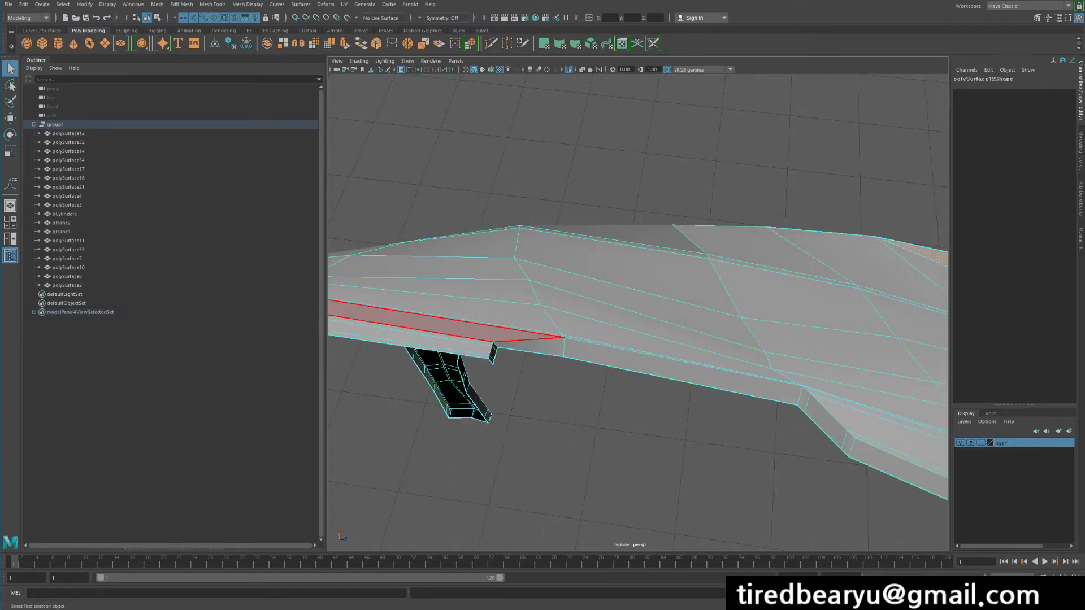
pyautogui.click(452, 316)
pyautogui.keyDown('alt'); pyautogui.moveTo(452, 316); pyautogui.dragTo(605, 266); pyautogui.keyUp('alt')
pyautogui.keyDown('alt'); pyautogui.moveTo(605, 266); pyautogui.dragTo(627, 277, button='right'); pyautogui.keyUp('alt')
pyautogui.keyDown('alt'); pyautogui.moveTo(627, 277); pyautogui.dragTo(675, 300); pyautogui.keyUp('alt')
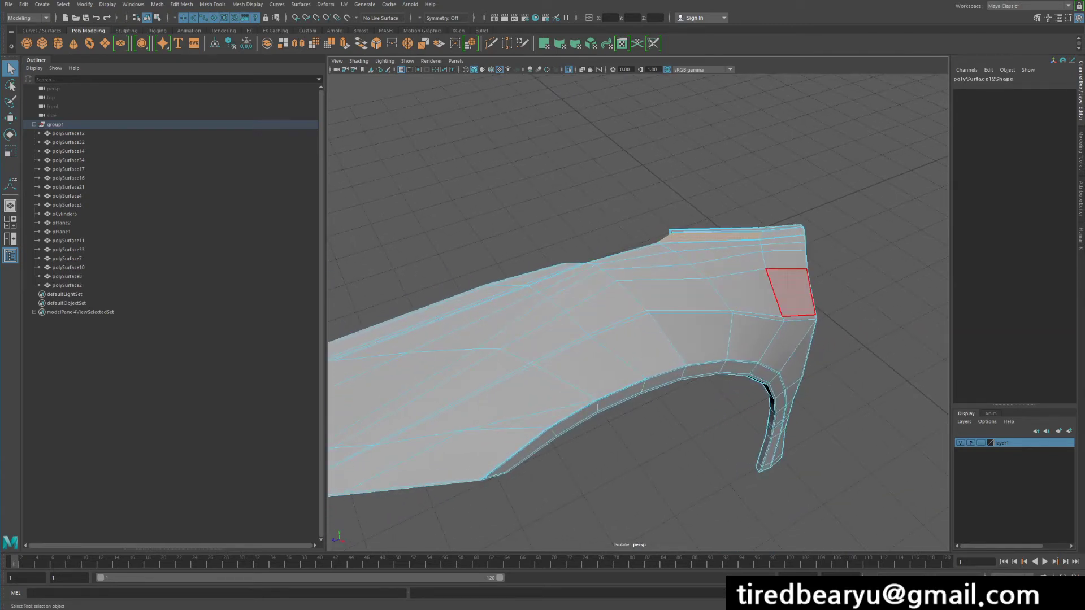
pyautogui.keyDown('alt'); pyautogui.moveTo(790, 293); pyautogui.dragTo(864, 198); pyautogui.keyUp('alt')
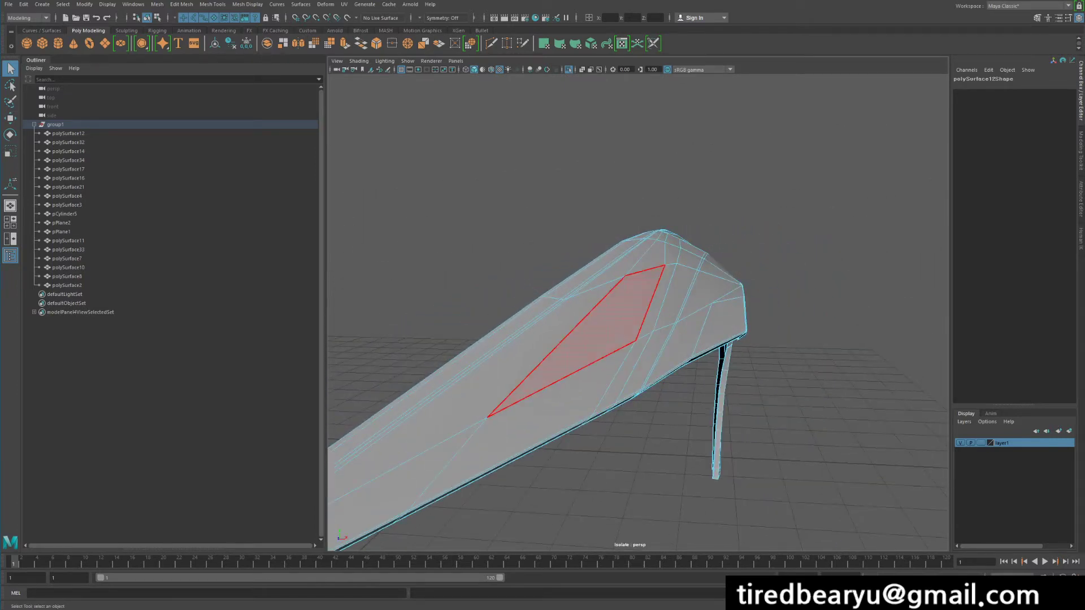
pyautogui.keyDown('alt'); pyautogui.moveTo(655, 305); pyautogui.dragTo(519, 345); pyautogui.keyUp('alt')
pyautogui.keyDown('alt'); pyautogui.moveTo(520, 345); pyautogui.dragTo(673, 346, button='middle'); pyautogui.keyUp('alt')
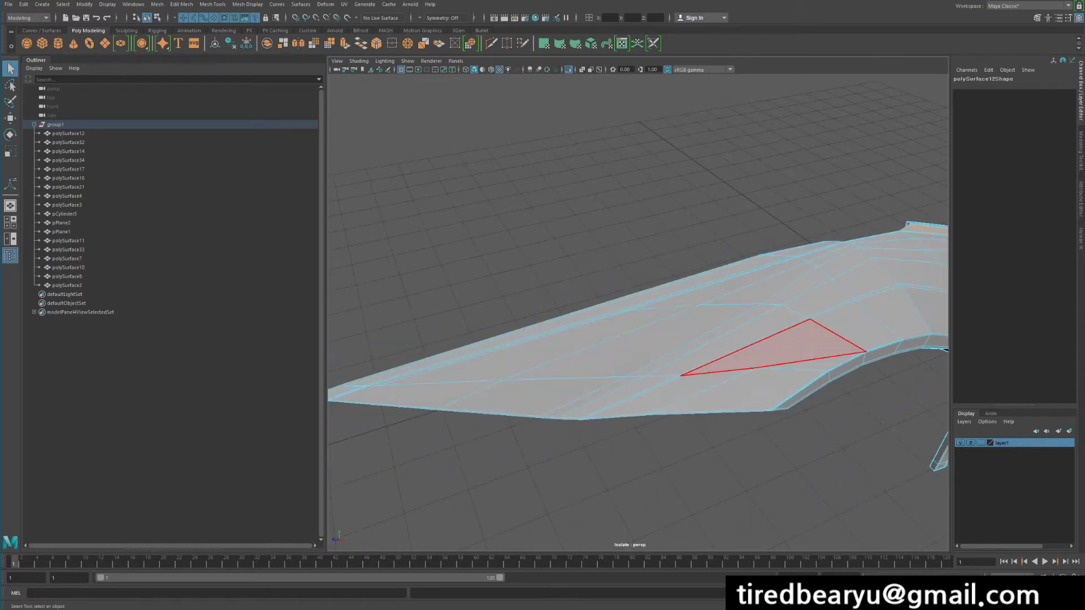
pyautogui.keyDown('alt'); pyautogui.moveTo(864, 392); pyautogui.dragTo(791, 364); pyautogui.keyUp('alt')
pyautogui.keyDown('alt'); pyautogui.moveTo(782, 377); pyautogui.dragTo(511, 331, button='middle'); pyautogui.keyUp('alt')
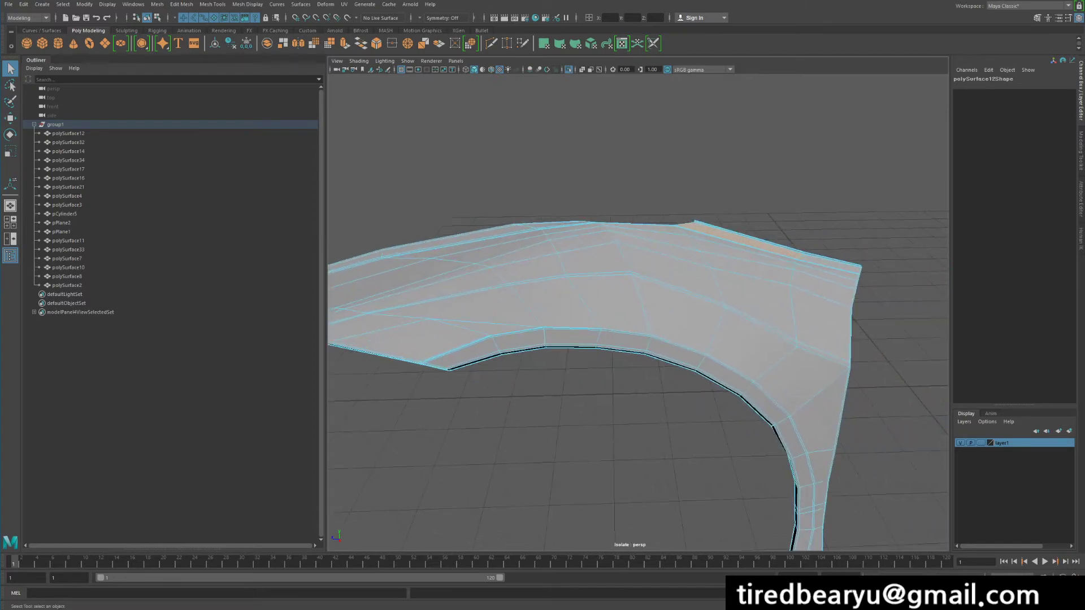
pyautogui.keyDown('alt'); pyautogui.moveTo(512, 331); pyautogui.dragTo(537, 361); pyautogui.keyUp('alt')
pyautogui.keyDown('alt'); pyautogui.moveTo(766, 325); pyautogui.dragTo(793, 362); pyautogui.keyUp('alt')
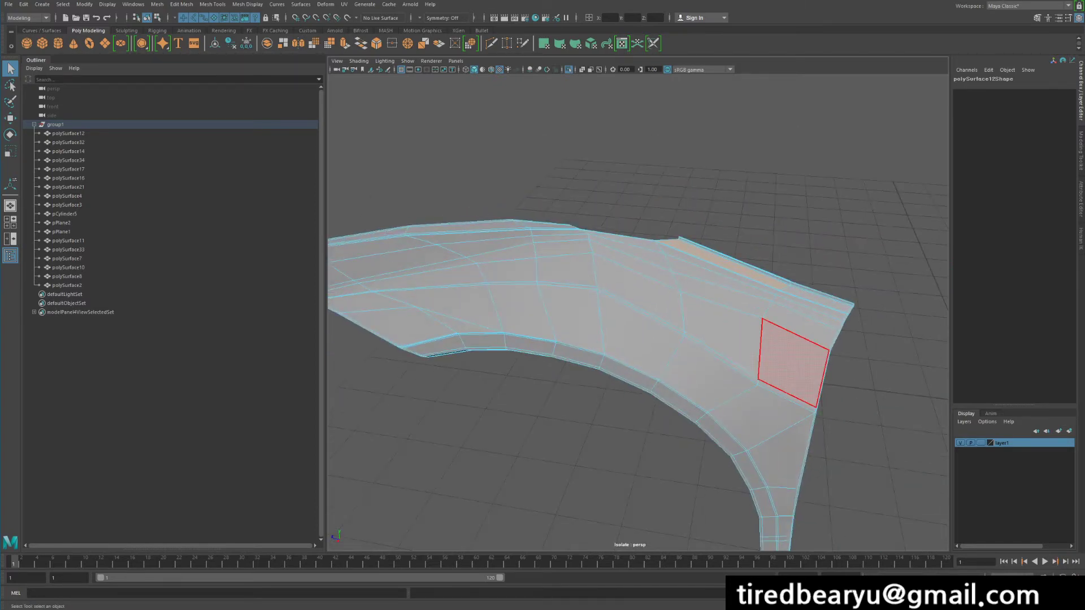
# - Examine the fender's edge flow around the wheel arch up close, ending on the triangle above the arch rim
pyautogui.moveTo(764, 339); pyautogui.dragTo(765, 314, button='right')
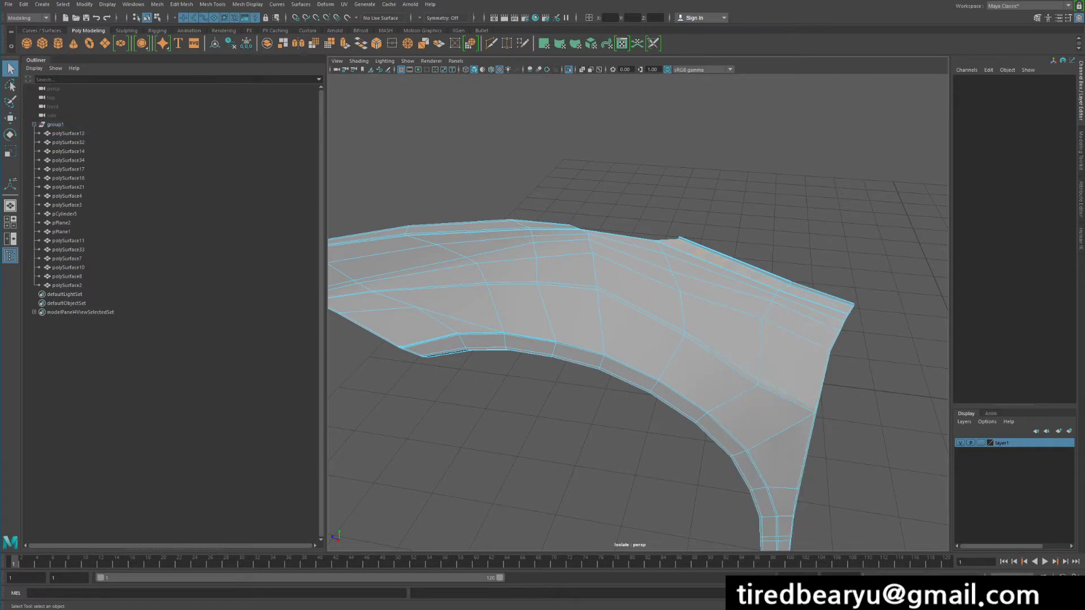
pyautogui.keyDown('alt'); pyautogui.moveTo(763, 342); pyautogui.dragTo(817, 314); pyautogui.keyUp('alt')
pyautogui.keyDown('alt'); pyautogui.moveTo(817, 314); pyautogui.dragTo(801, 327, button='middle'); pyautogui.keyUp('alt')
pyautogui.keyDown('alt'); pyautogui.moveTo(801, 327); pyautogui.dragTo(842, 328, button='right'); pyautogui.keyUp('alt')
pyautogui.keyDown('alt'); pyautogui.moveTo(734, 327); pyautogui.dragTo(825, 321, button='middle'); pyautogui.keyUp('alt')
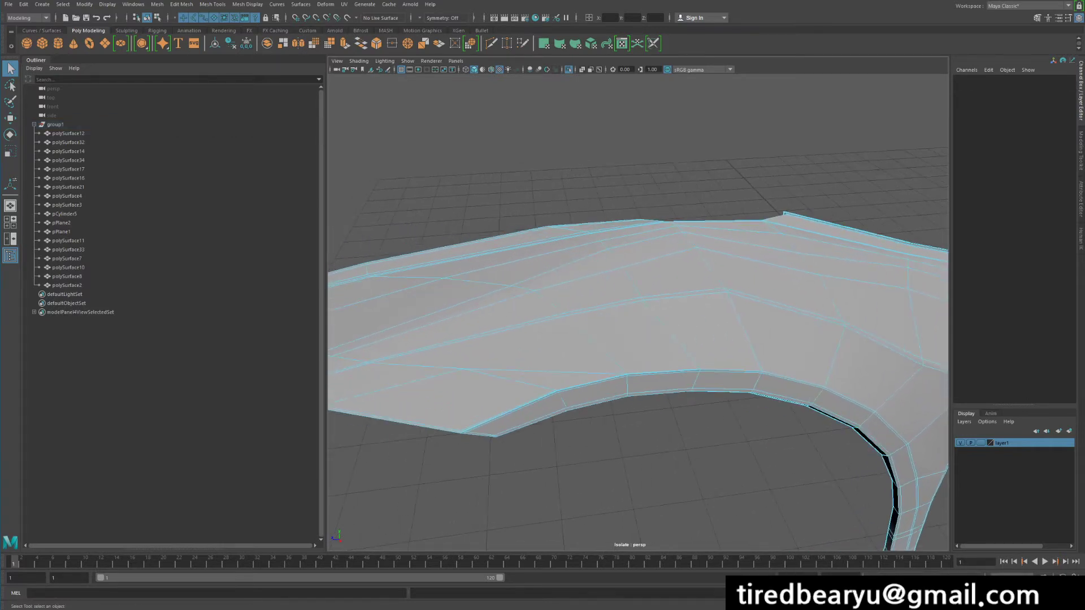
pyautogui.keyDown('alt'); pyautogui.moveTo(824, 321); pyautogui.dragTo(822, 304); pyautogui.keyUp('alt')
pyautogui.keyDown('alt'); pyautogui.moveTo(734, 317); pyautogui.dragTo(754, 316, button='right'); pyautogui.keyUp('alt')
pyautogui.keyDown('alt'); pyautogui.moveTo(754, 316); pyautogui.dragTo(842, 317, button='middle'); pyautogui.keyUp('alt')
pyautogui.keyDown('alt'); pyautogui.moveTo(842, 317); pyautogui.dragTo(780, 322); pyautogui.keyUp('alt')
pyautogui.keyDown('alt'); pyautogui.moveTo(469, 336); pyautogui.dragTo(525, 339, button='right'); pyautogui.keyUp('alt')
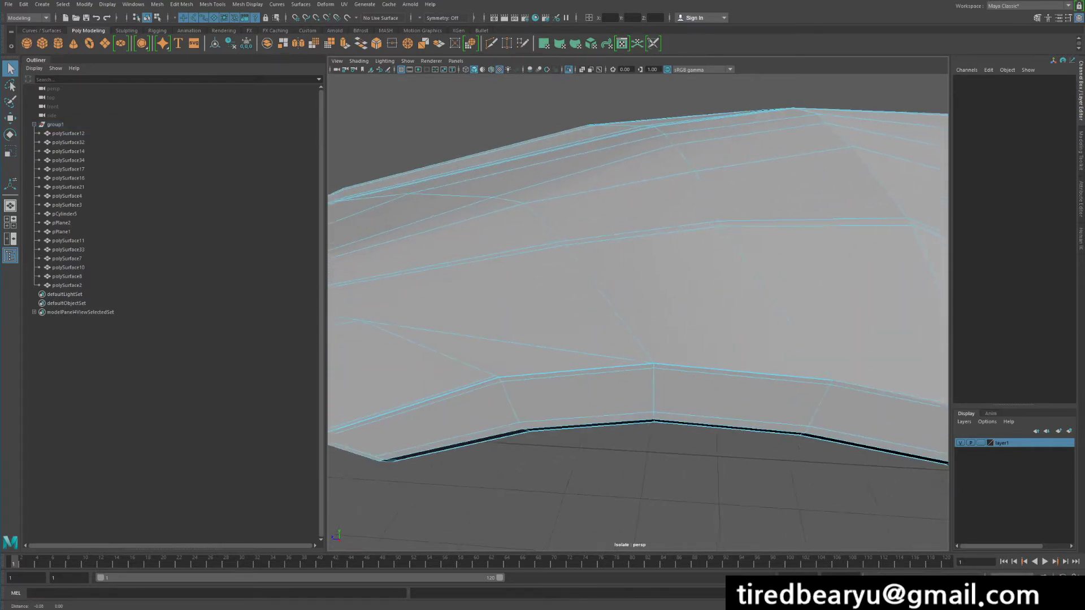
pyautogui.keyDown('alt'); pyautogui.moveTo(525, 339); pyautogui.dragTo(632, 339, button='middle'); pyautogui.keyUp('alt')
pyautogui.moveTo(636, 340); pyautogui.dragTo(658, 327, button='right')
pyautogui.keyDown('alt'); pyautogui.moveTo(658, 328); pyautogui.dragTo(610, 327); pyautogui.keyUp('alt')
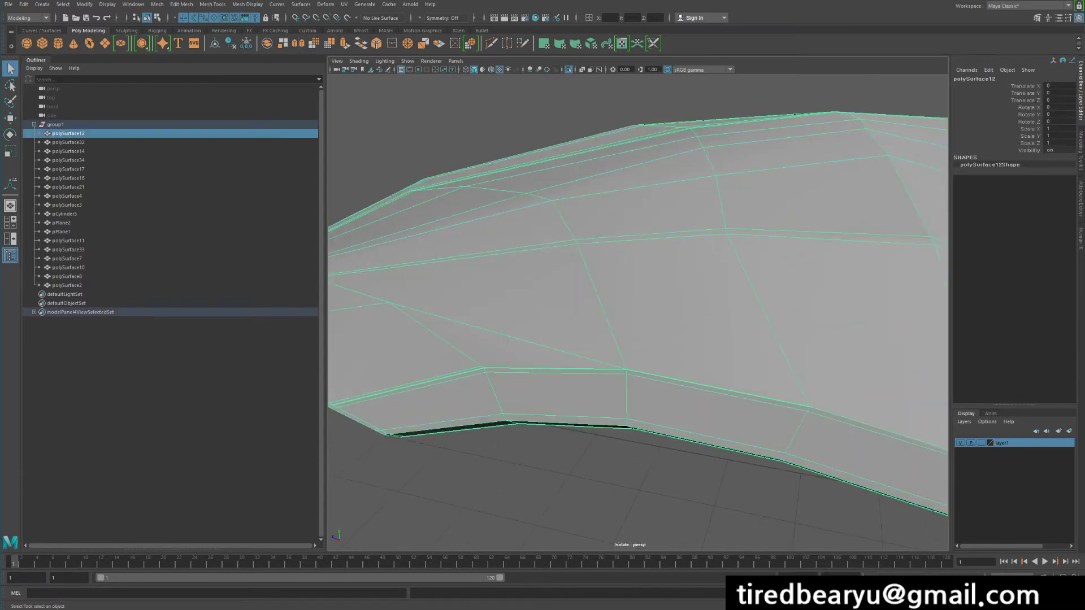
pyautogui.keyDown('alt'); pyautogui.moveTo(509, 362); pyautogui.dragTo(573, 367, button='right'); pyautogui.keyUp('alt')
pyautogui.keyDown('alt'); pyautogui.moveTo(573, 367); pyautogui.dragTo(636, 327, button='middle'); pyautogui.keyUp('alt')
# - Try moving the arch-rim vertex where the triangle's edges converge, and undo the move
pyautogui.moveTo(635, 327); pyautogui.dragTo(592, 327, button='right')
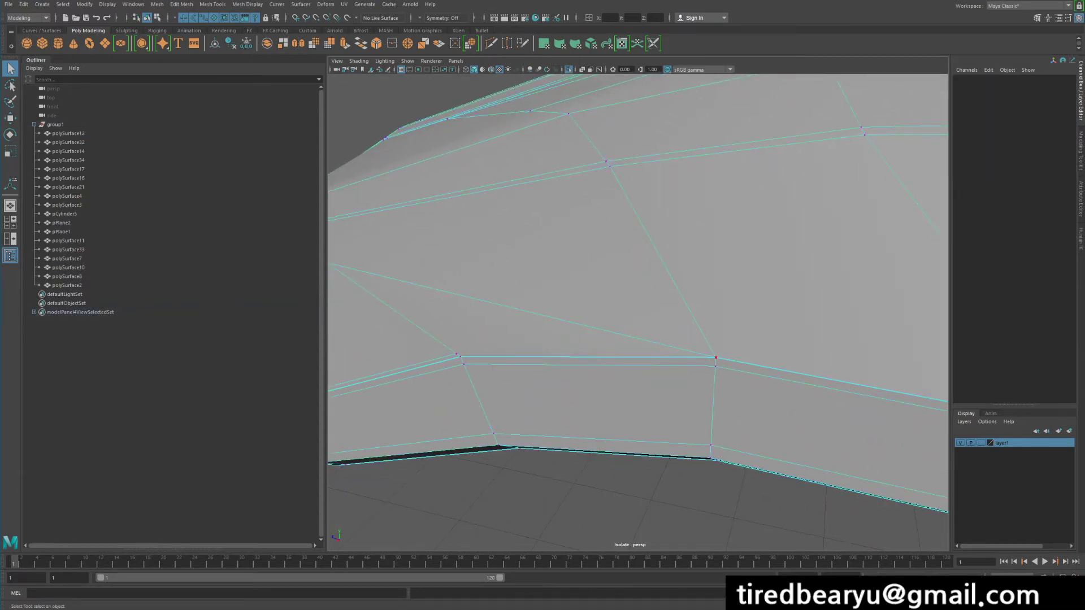
pyautogui.click(715, 358)
pyautogui.press('w')
pyautogui.moveTo(716, 358); pyautogui.dragTo(715, 348)
pyautogui.hotkey('ctrl', 'z')
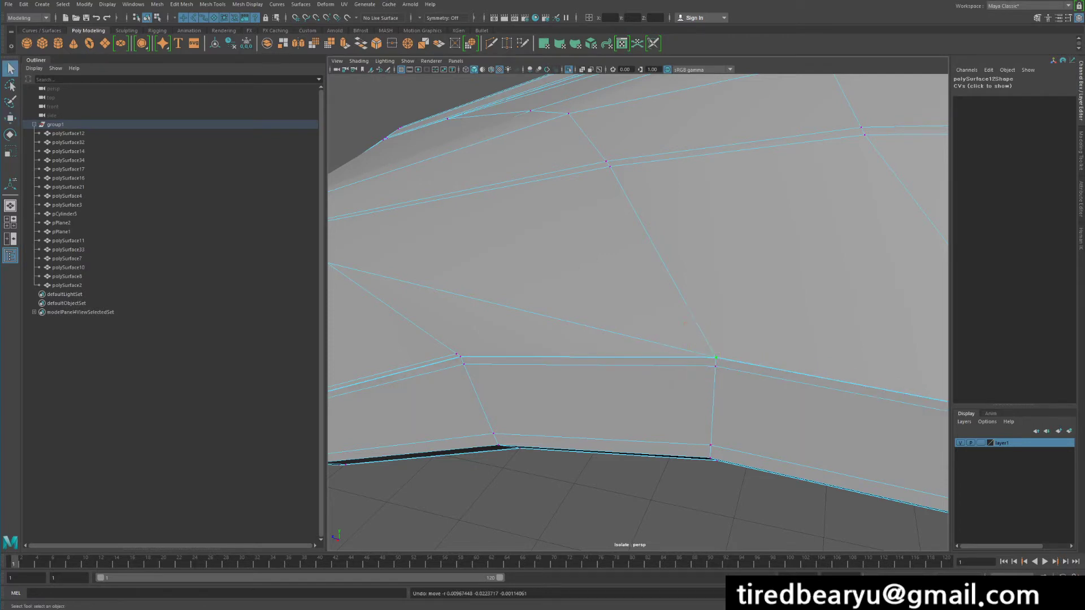
# - Frame the same arch-rim vertex and try raising it vertically to check for a gap, and undo the move
pyautogui.press('w')
pyautogui.press('f')
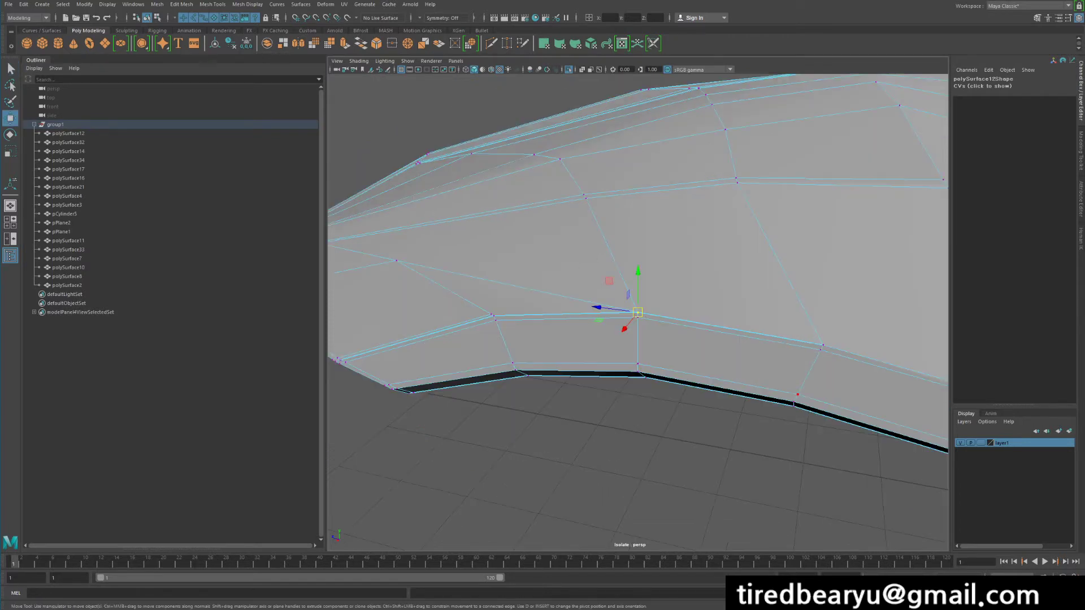
pyautogui.moveTo(638, 312)
pyautogui.keyDown('alt'); pyautogui.mouseDown(button='right')
pyautogui.moveTo(791, 313)
pyautogui.moveTo(638, 313)
pyautogui.mouseUp(button='right'); pyautogui.keyUp('alt')
pyautogui.keyDown('alt'); pyautogui.moveTo(638, 313); pyautogui.dragTo(630, 356); pyautogui.keyUp('alt')
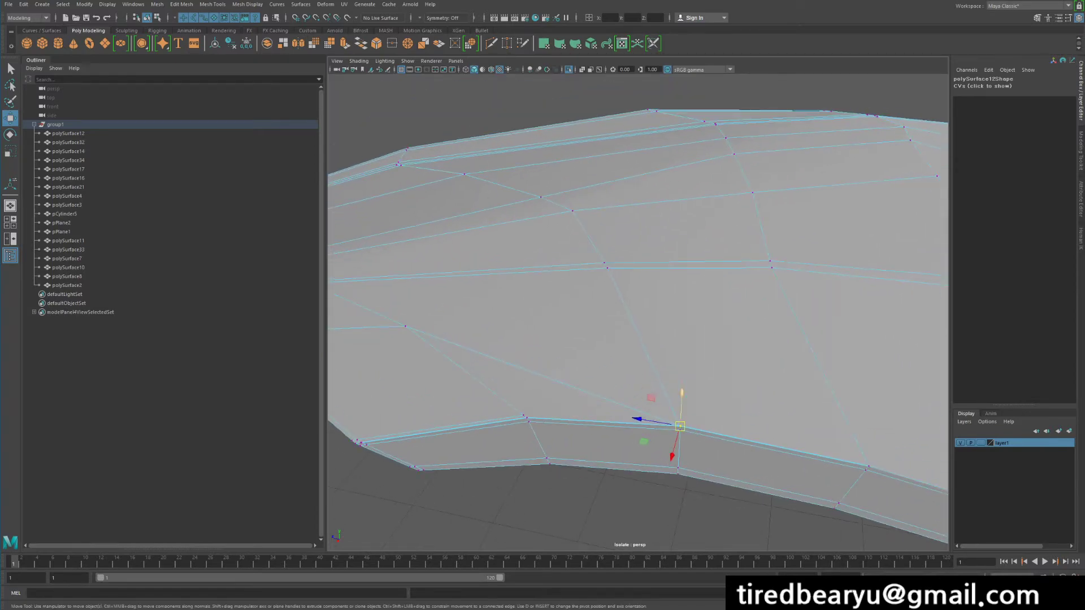
pyautogui.moveTo(682, 393); pyautogui.dragTo(679, 362)
pyautogui.keyDown('alt'); pyautogui.moveTo(680, 361); pyautogui.dragTo(735, 362, button='right'); pyautogui.keyUp('alt')
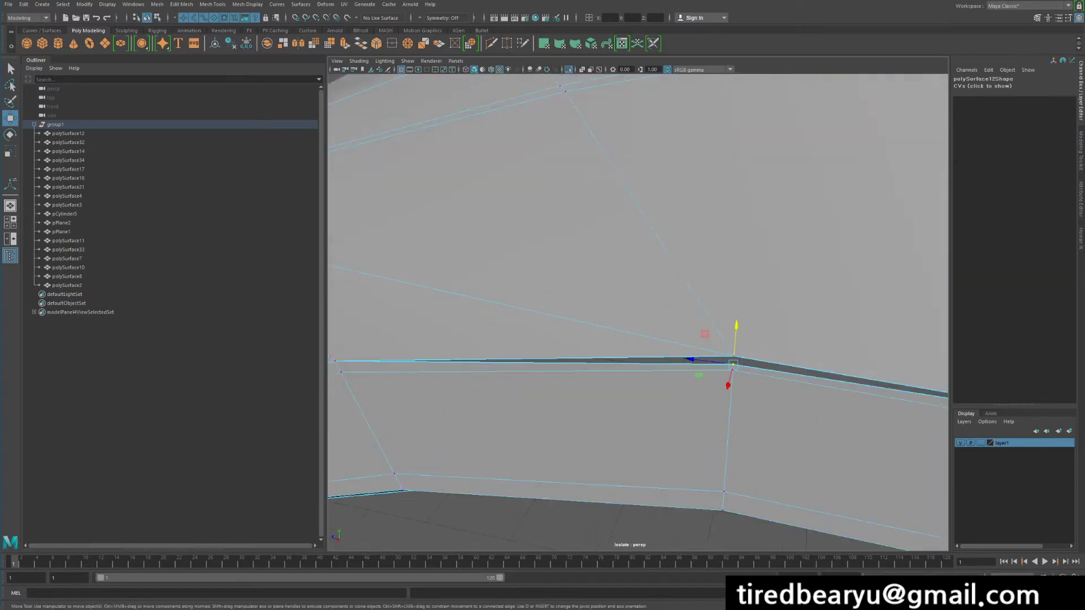
pyautogui.keyDown('alt'); pyautogui.moveTo(734, 361); pyautogui.dragTo(726, 356); pyautogui.keyUp('alt')
pyautogui.press('q')
pyautogui.hotkey('ctrl', 'z')
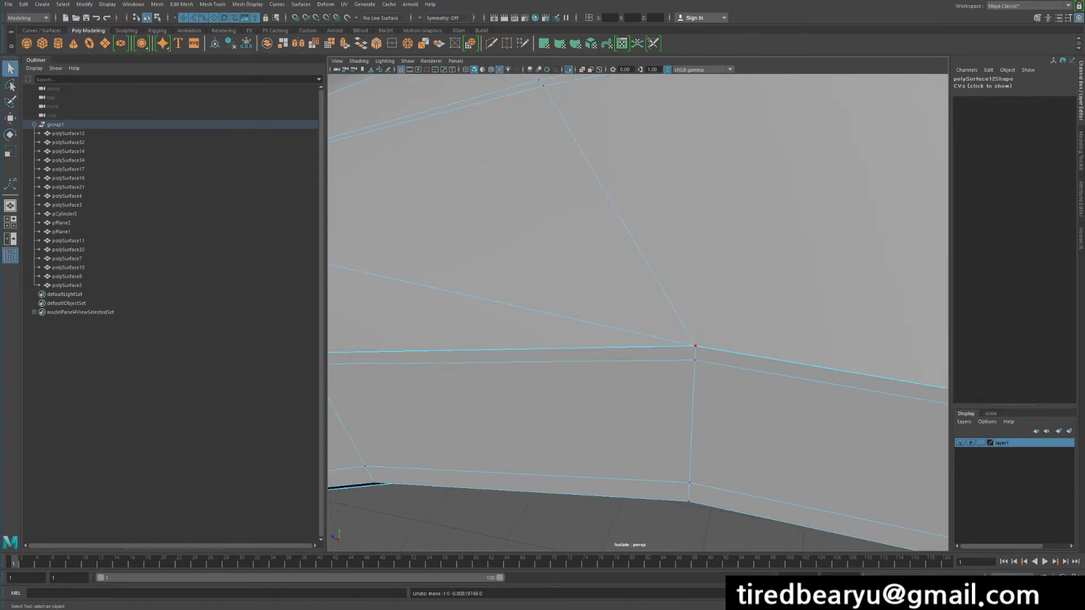
# - Examine the wheel-arch rim toward the front of the fender with the whole mesh selected
pyautogui.press('F8')
pyautogui.keyDown('alt'); pyautogui.moveTo(726, 355); pyautogui.dragTo(621, 356, button='right'); pyautogui.keyUp('alt')
pyautogui.keyDown('alt'); pyautogui.moveTo(621, 356); pyautogui.dragTo(695, 384); pyautogui.keyUp('alt')
pyautogui.press('1')
pyautogui.keyDown('alt'); pyautogui.moveTo(695, 384); pyautogui.dragTo(585, 337, button='middle'); pyautogui.keyUp('alt')
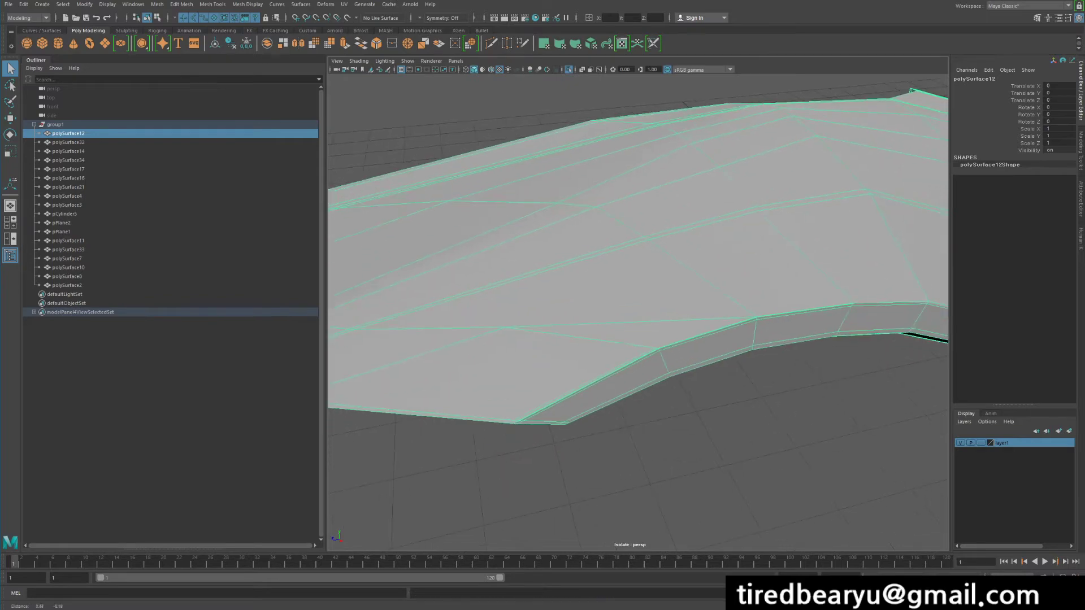
pyautogui.keyDown('alt'); pyautogui.moveTo(584, 338); pyautogui.dragTo(497, 338, button='right'); pyautogui.keyUp('alt')
pyautogui.keyDown('alt'); pyautogui.moveTo(497, 337); pyautogui.dragTo(528, 334); pyautogui.keyUp('alt')
pyautogui.keyDown('alt'); pyautogui.moveTo(528, 334); pyautogui.dragTo(667, 335, button='right'); pyautogui.keyUp('alt')
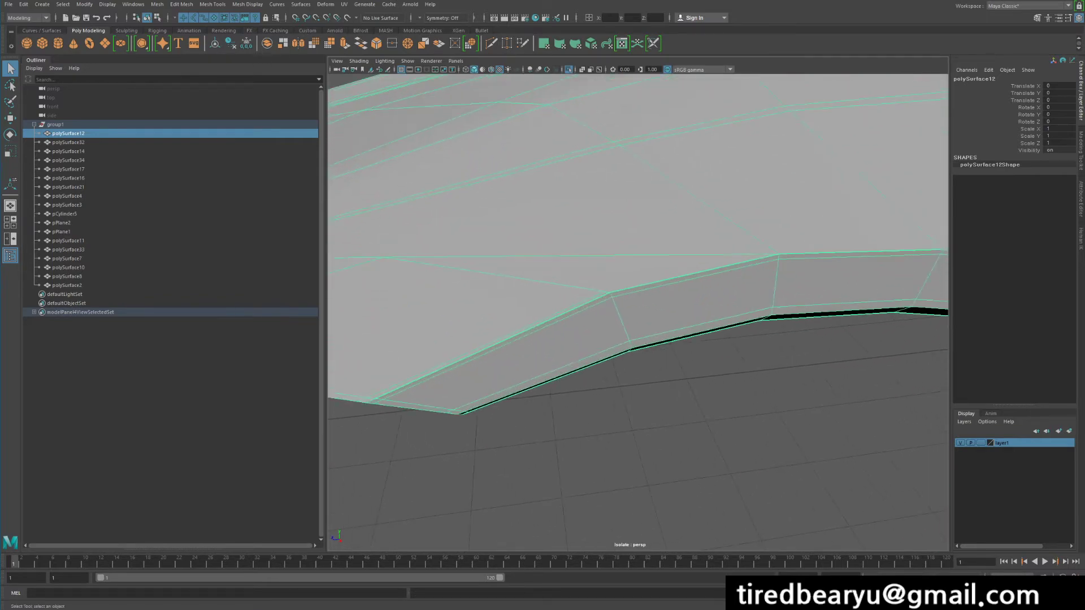
pyautogui.keyDown('alt'); pyautogui.moveTo(667, 335); pyautogui.dragTo(589, 400, button='middle'); pyautogui.keyUp('alt')
pyautogui.keyDown('alt'); pyautogui.moveTo(588, 399); pyautogui.dragTo(689, 400, button='right'); pyautogui.keyUp('alt')
# - Try moving the overlapping vertices and their neighbour along the wheel-arch rim to test for gaps, and undo all the moves
pyautogui.moveTo(811, 300); pyautogui.dragTo(769, 319, button='right')
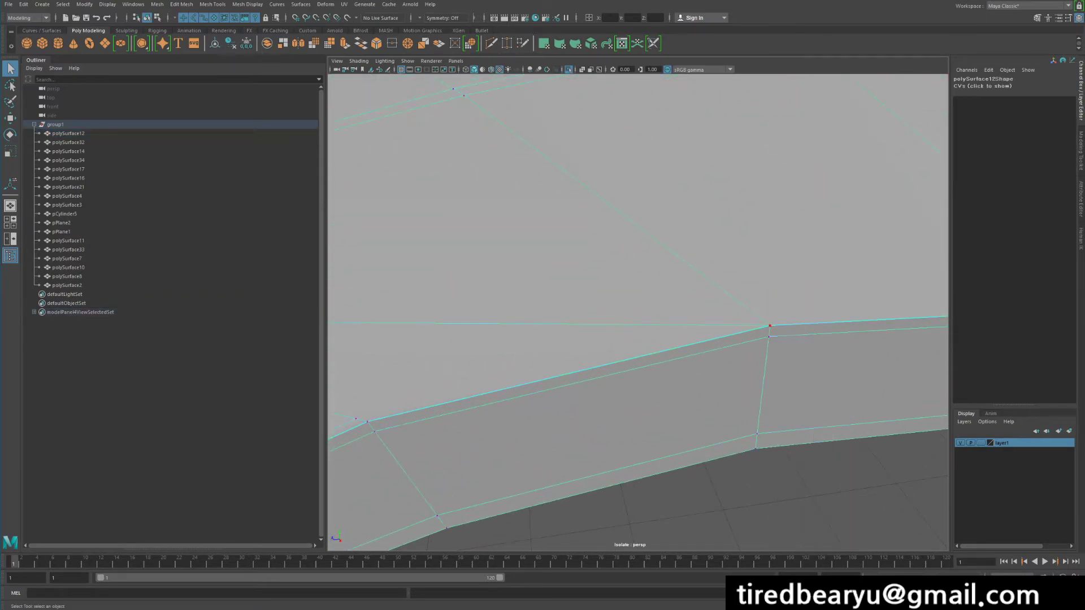
pyautogui.press('w')
pyautogui.moveTo(769, 286); pyautogui.dragTo(729, 349)
pyautogui.press('w')
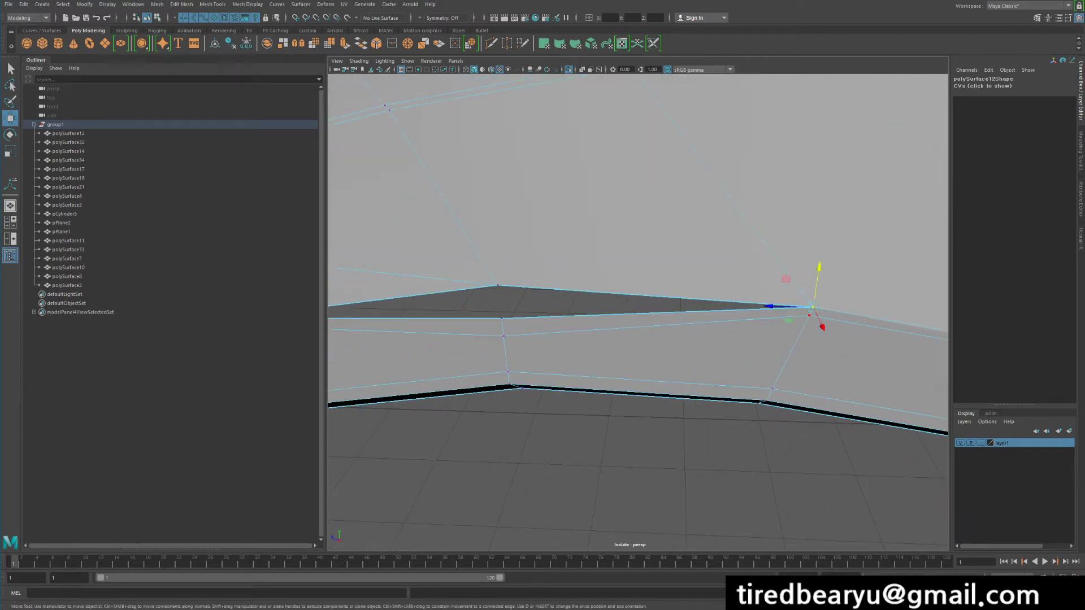
pyautogui.moveTo(819, 267); pyautogui.dragTo(821, 254)
pyautogui.hotkey('ctrl', 'z')
pyautogui.hotkey('ctrl', 'z')
pyautogui.hotkey('ctrl', 'z')
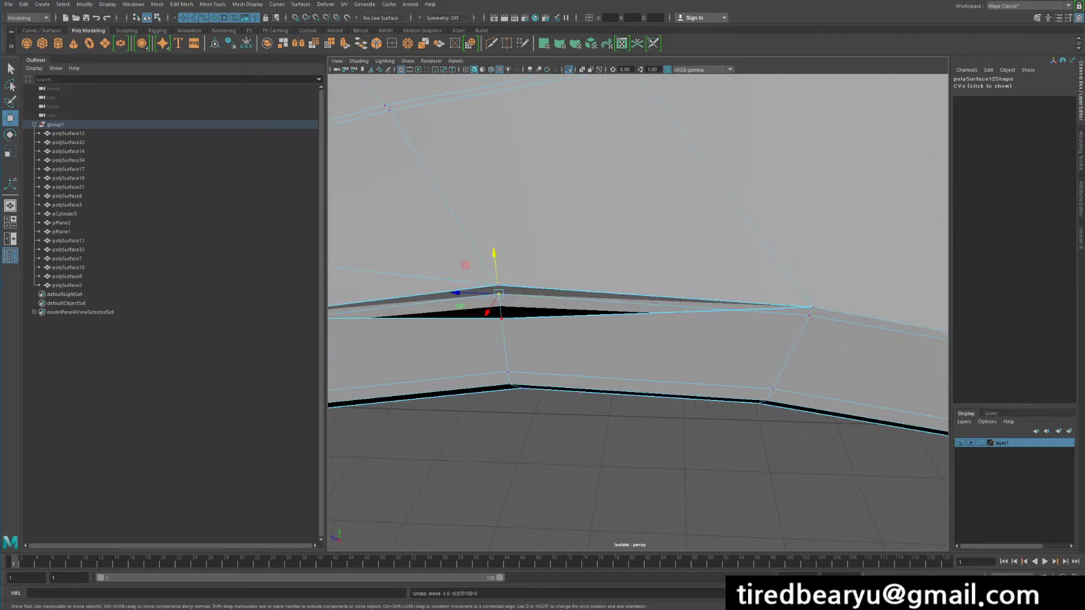
pyautogui.hotkey('ctrl', 'z')
pyautogui.keyDown('alt'); pyautogui.moveTo(502, 295); pyautogui.dragTo(548, 292); pyautogui.keyUp('alt')
pyautogui.press('q')
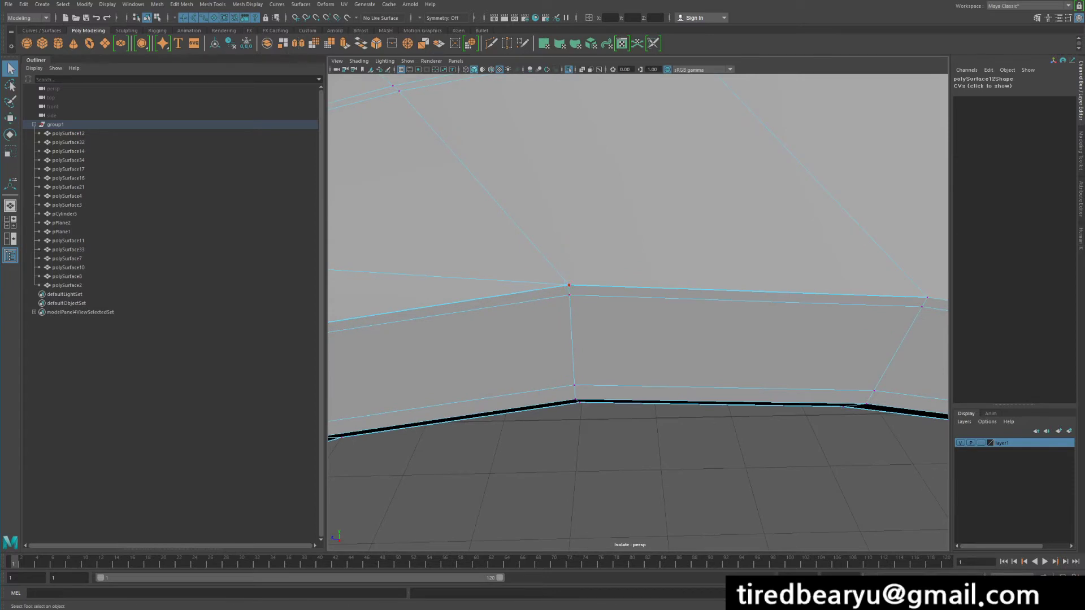
# - Delete the long diagonal edge that forms the narrow triangle above the wheel-arch rim
pyautogui.keyDown('alt'); pyautogui.moveTo(430, 260); pyautogui.dragTo(609, 267, button='middle'); pyautogui.keyUp('alt')
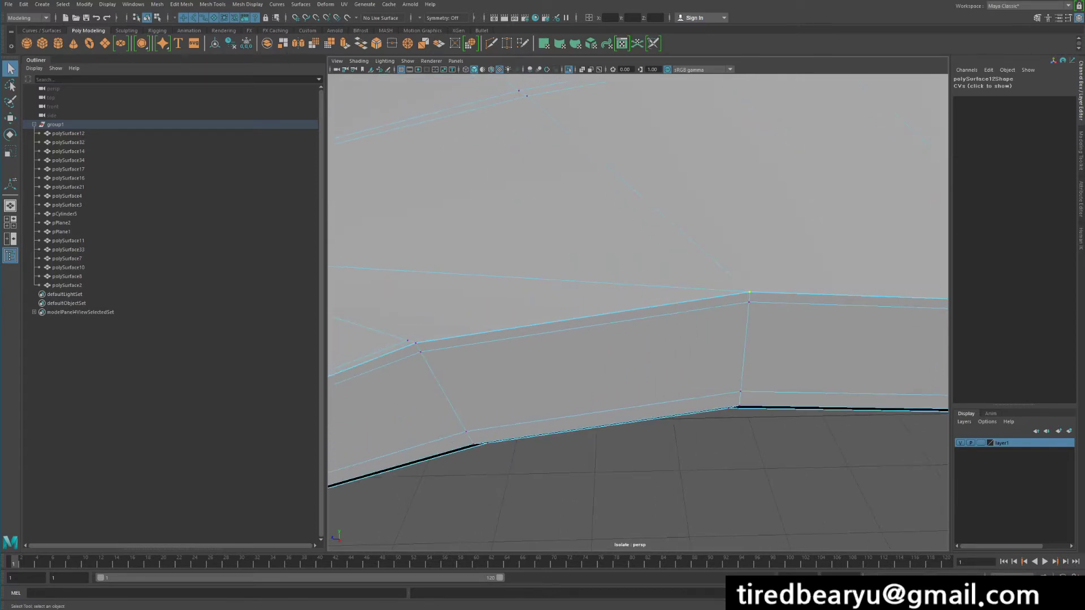
pyautogui.moveTo(603, 266); pyautogui.dragTo(603, 240, button='right')
pyautogui.click(603, 283)
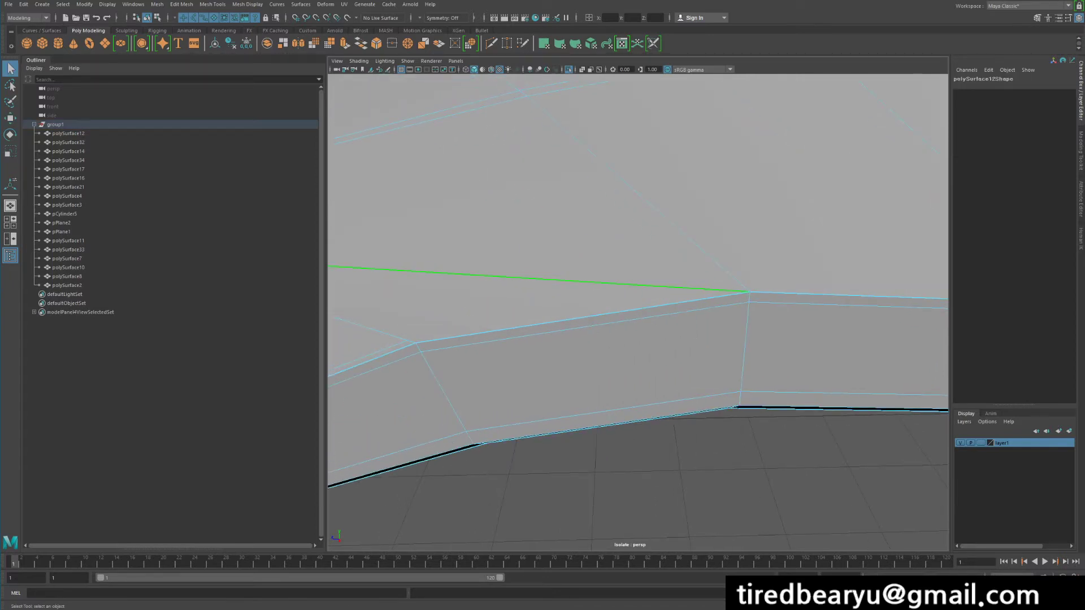
pyautogui.press('Delete')
# - Try moving the remaining edge that descends to the arch-rim vertex, and undo the move
pyautogui.click(706, 254)
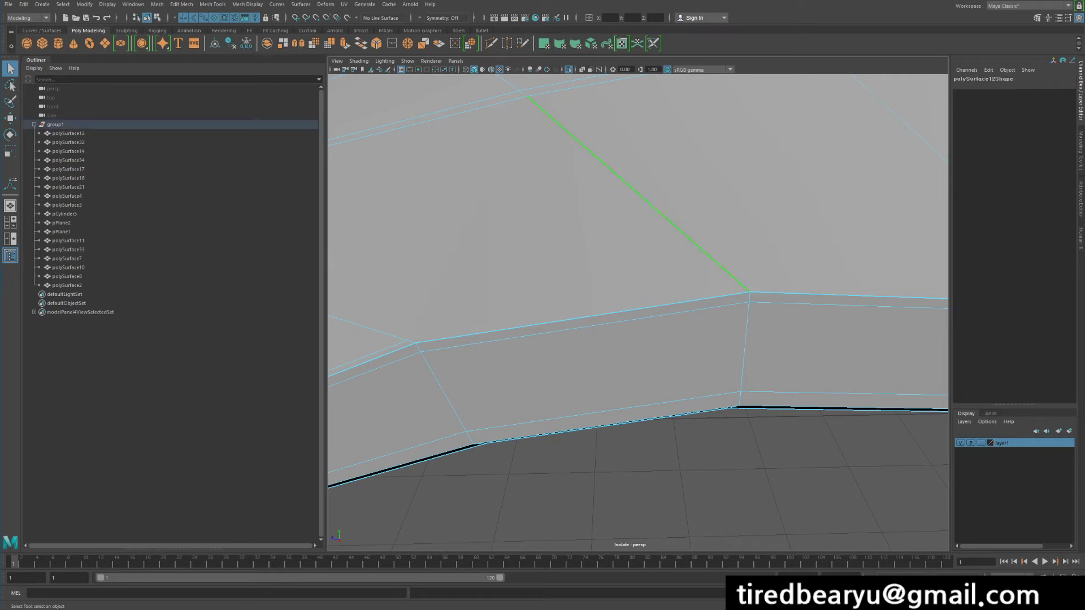
pyautogui.press('w')
pyautogui.moveTo(791, 308); pyautogui.dragTo(791, 291, button='middle')
pyautogui.hotkey('ctrl', 'z')
# - Merge the overlapping vertices at the arch-rim corner where the descending edge ends
pyautogui.rightClick(790, 231)
pyautogui.click(746, 231)
pyautogui.click(749, 292)
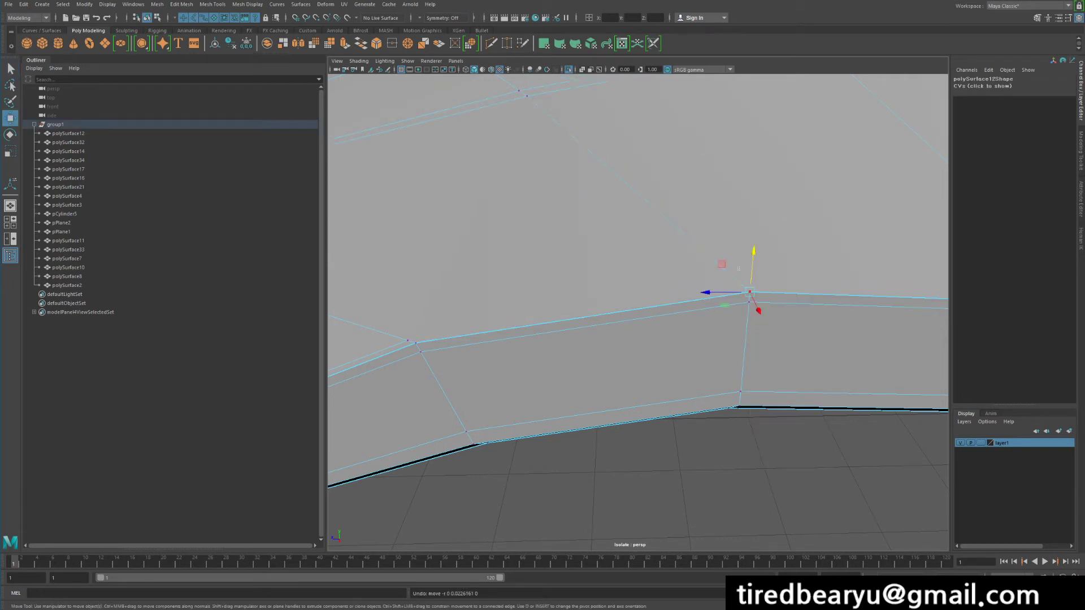
pyautogui.click(213, 4)
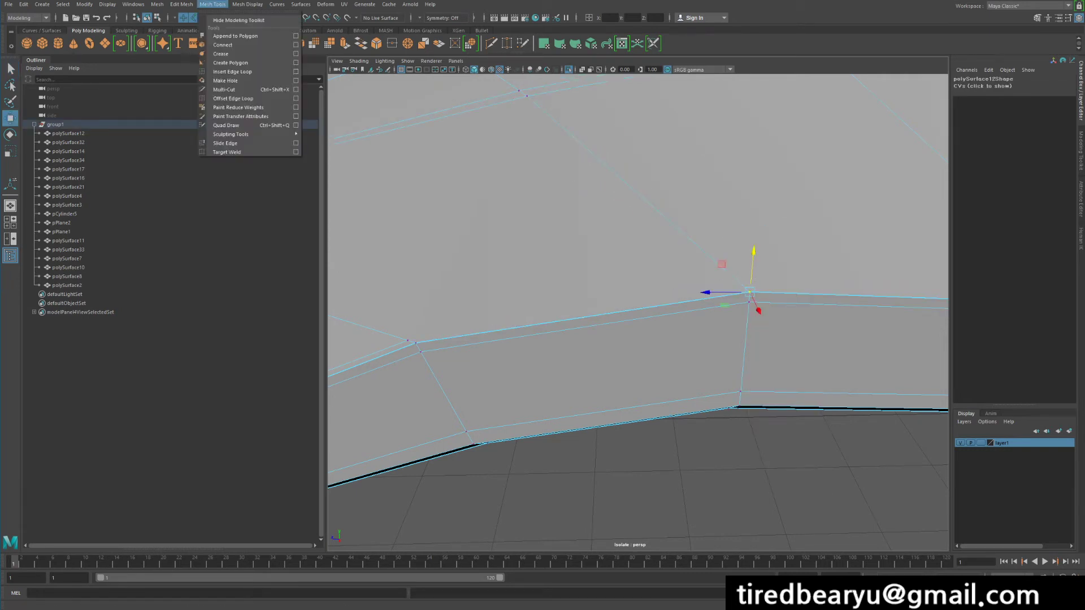
pyautogui.moveTo(181, 4)
pyautogui.click(212, 4)
pyautogui.click(213, 3)
pyautogui.moveTo(157, 4)
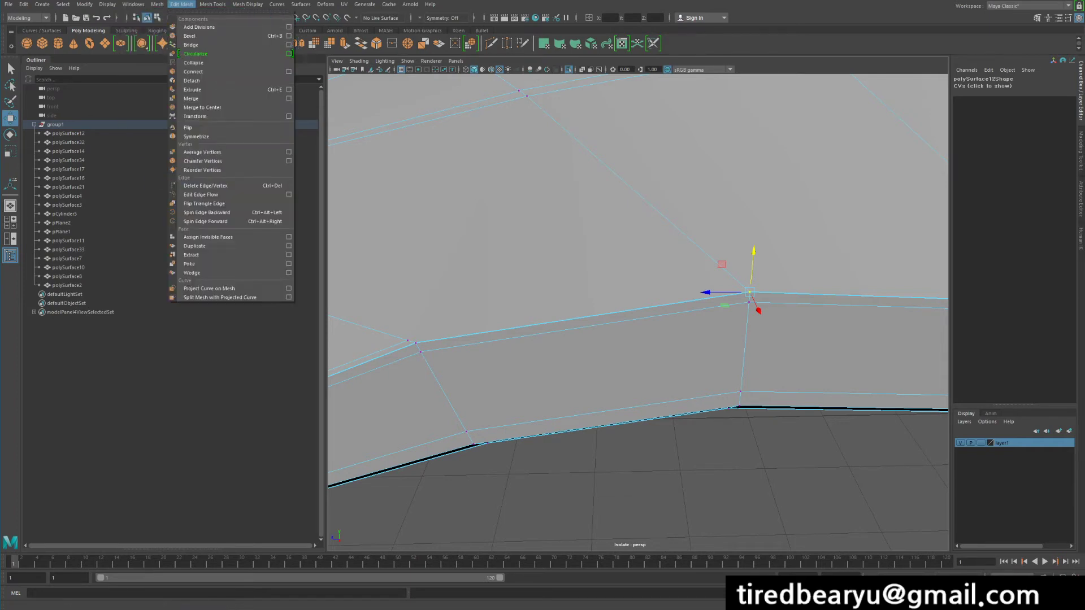
pyautogui.click(191, 98)
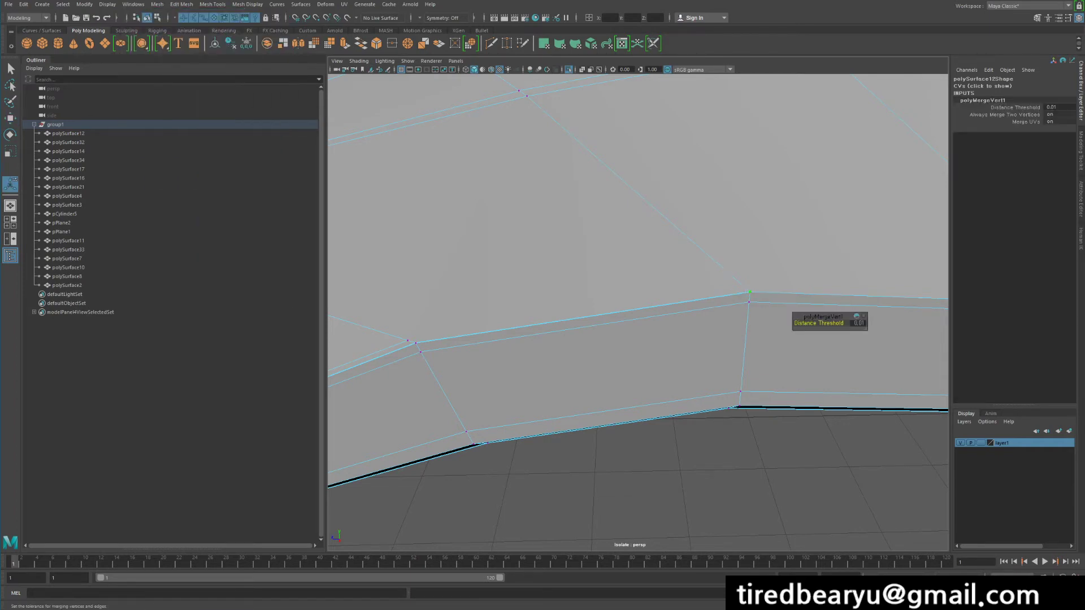
# - Try moving the next rim vertex toward the front of the fender vertically, and undo the move
pyautogui.keyDown('alt'); pyautogui.moveTo(627, 334); pyautogui.dragTo(749, 273, button='middle'); pyautogui.keyUp('alt')
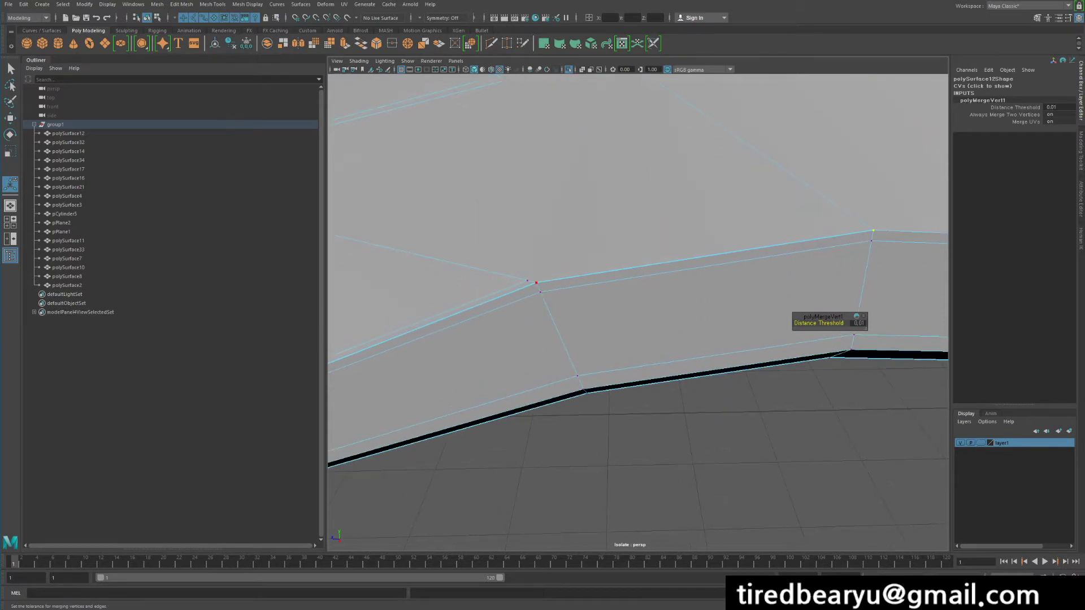
pyautogui.click(536, 282)
pyautogui.press('w')
pyautogui.moveTo(533, 242); pyautogui.dragTo(533, 247)
pyautogui.keyDown('alt'); pyautogui.moveTo(533, 247); pyautogui.dragTo(827, 184, button='middle'); pyautogui.keyUp('alt')
pyautogui.hotkey('ctrl', 'z')
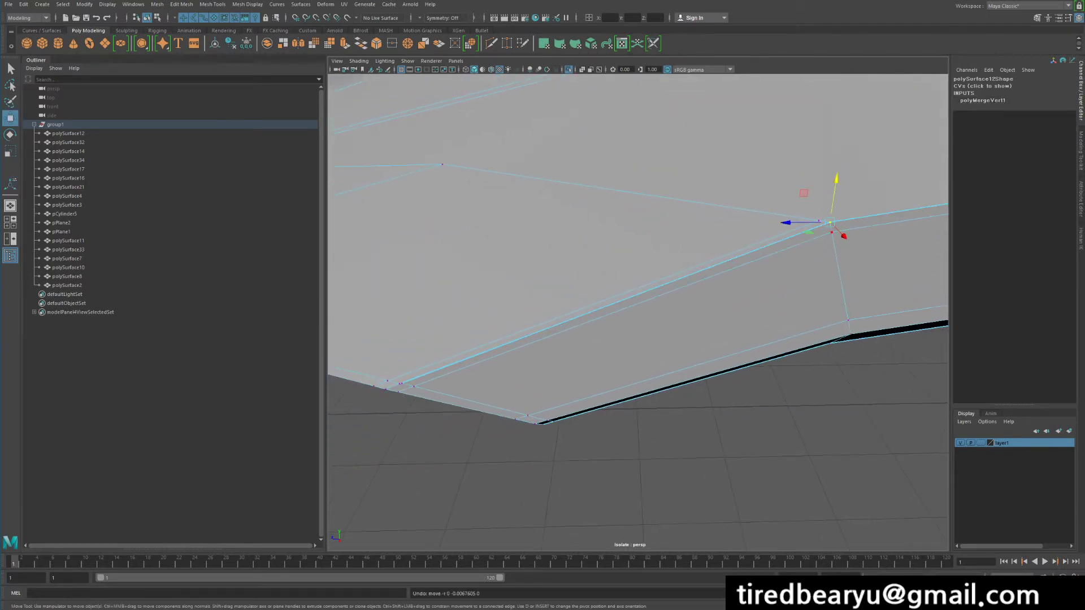
# - Merge the overlapping vertices at the arch-rim corner and at the lower end of the same rim edge
pyautogui.press('q')
pyautogui.press('g')
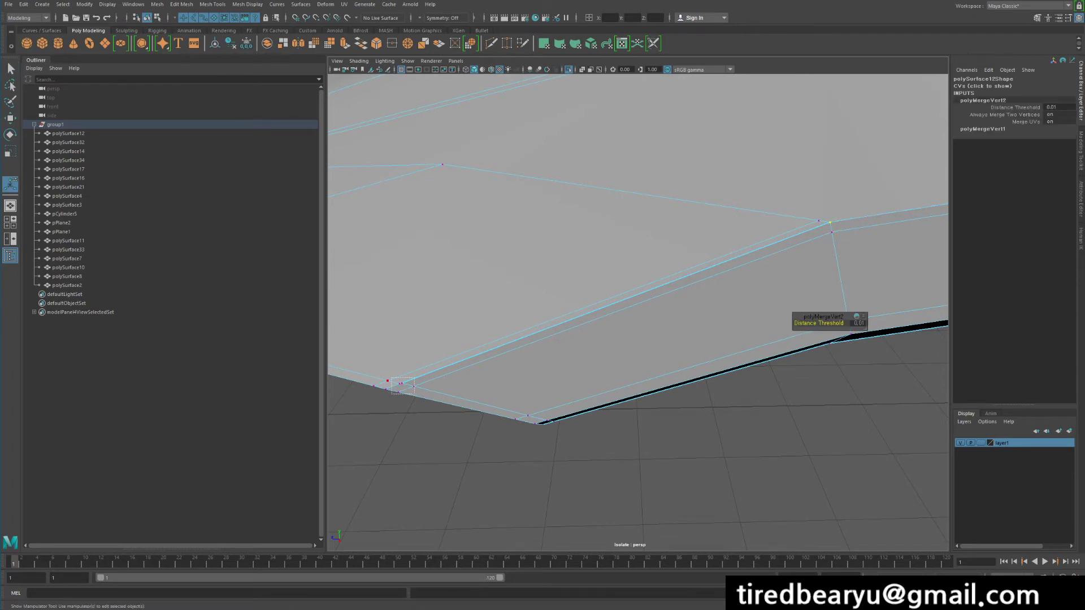
pyautogui.press('g')
pyautogui.moveTo(415, 393); pyautogui.dragTo(447, 382)
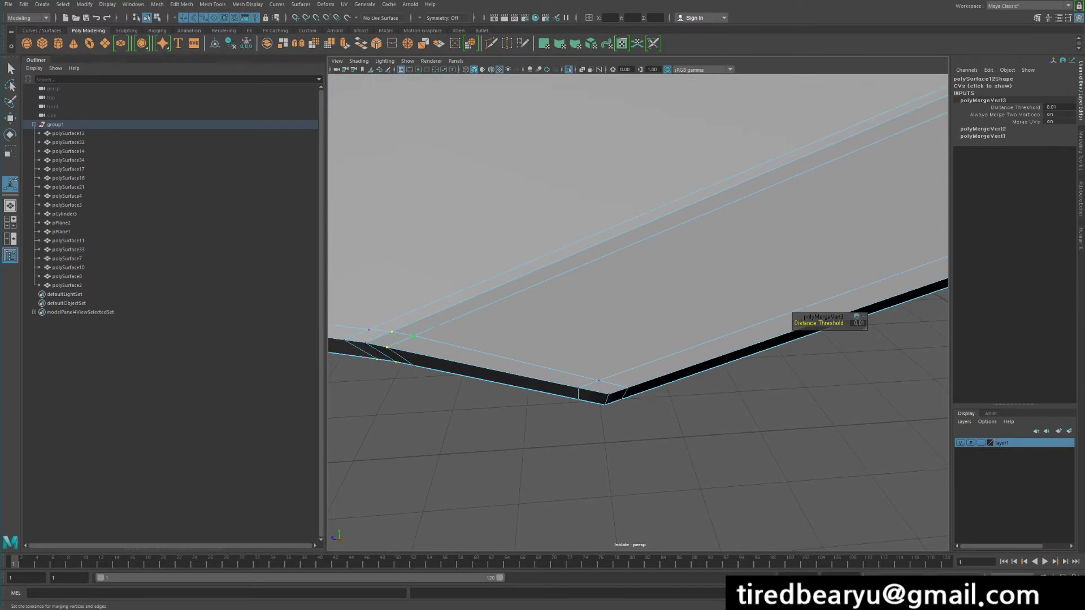
pyautogui.press('q')
# - Return the fender to object selection and examine the merged corners and the edge flow around the wheel-arch rim
pyautogui.moveTo(503, 317); pyautogui.dragTo(542, 289, button='right')
pyautogui.keyDown('alt'); pyautogui.moveTo(541, 290); pyautogui.dragTo(597, 282); pyautogui.keyUp('alt')
pyautogui.click(597, 281)
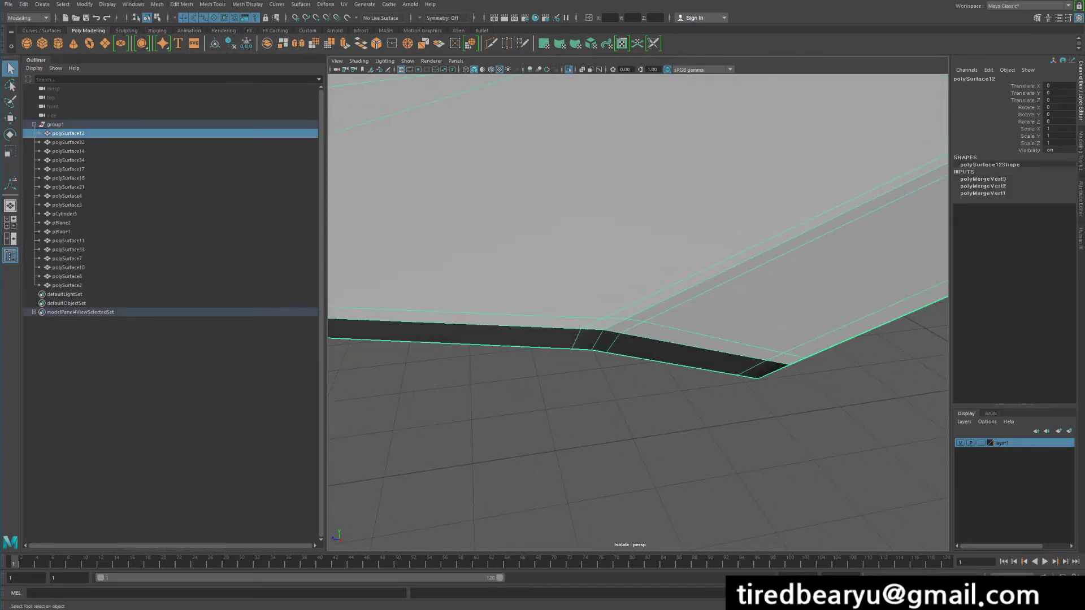
pyautogui.keyDown('alt'); pyautogui.moveTo(596, 282); pyautogui.dragTo(509, 300, button='right'); pyautogui.keyUp('alt')
pyautogui.keyDown('alt'); pyautogui.moveTo(508, 300); pyautogui.dragTo(452, 306); pyautogui.keyUp('alt')
pyautogui.keyDown('alt'); pyautogui.moveTo(452, 306); pyautogui.dragTo(430, 311, button='right'); pyautogui.keyUp('alt')
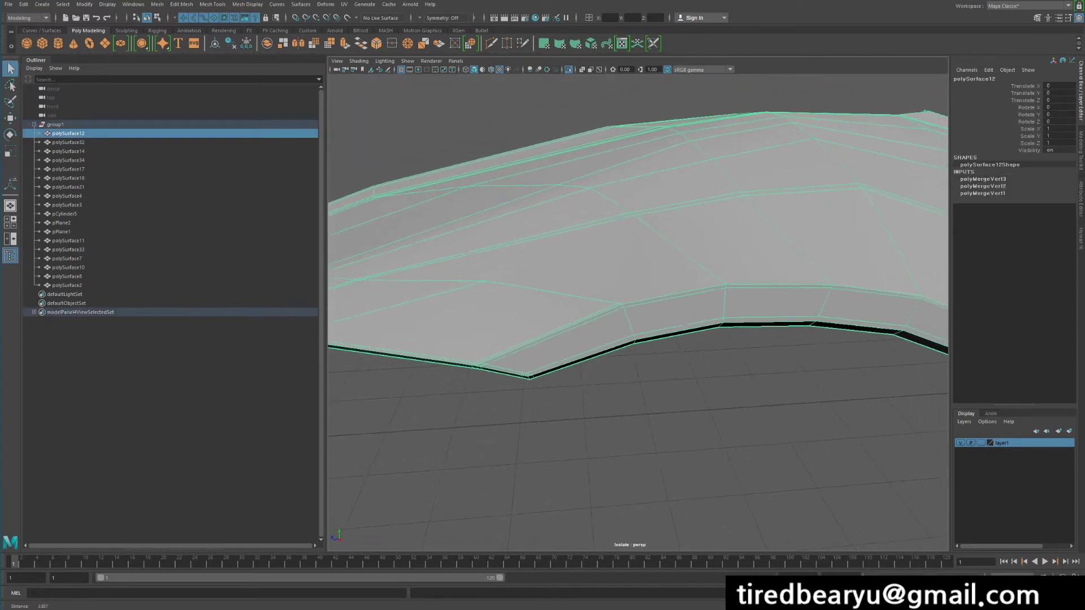
pyautogui.keyDown('alt'); pyautogui.moveTo(542, 313); pyautogui.dragTo(582, 326); pyautogui.keyUp('alt')
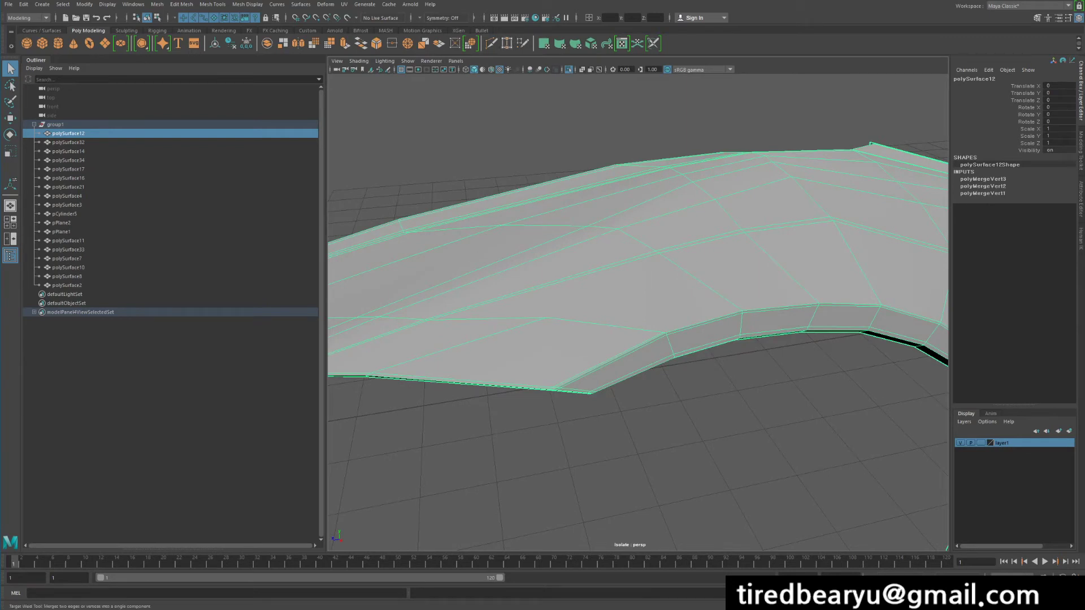
# - Cut a line of new edges along the wheel arch just above its rim, running parallel to the rim edge
pyautogui.keyDown('alt'); pyautogui.moveTo(704, 271); pyautogui.dragTo(650, 239); pyautogui.keyUp('alt')
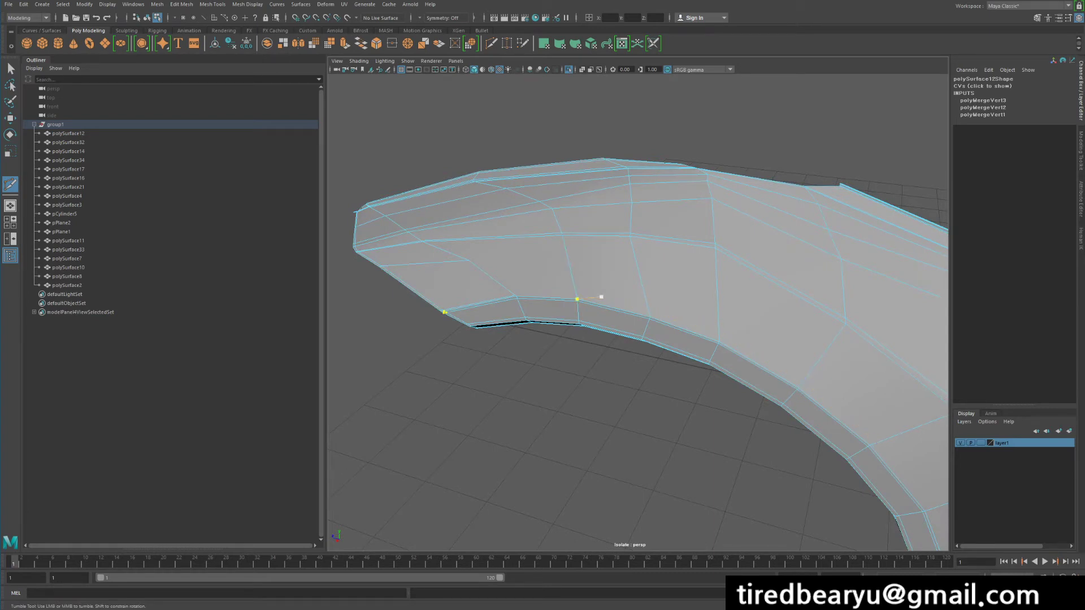
pyautogui.keyDown('alt'); pyautogui.moveTo(601, 297); pyautogui.dragTo(624, 226); pyautogui.keyUp('alt')
pyautogui.click(567, 259)
pyautogui.click(696, 177)
pyautogui.keyDown('alt'); pyautogui.moveTo(696, 178); pyautogui.dragTo(713, 167); pyautogui.keyUp('alt')
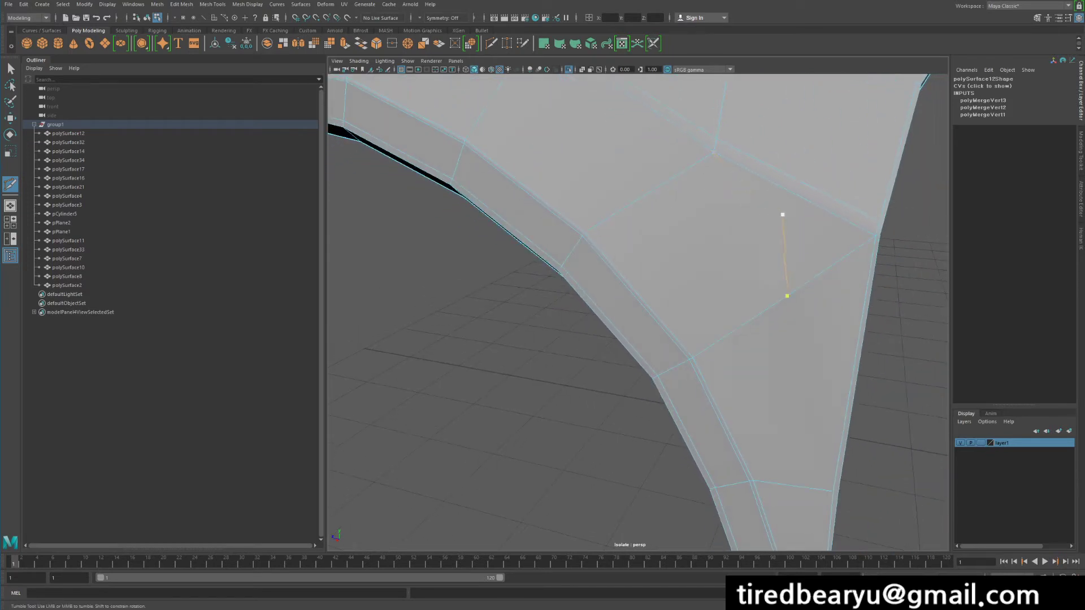
pyautogui.keyDown('alt'); pyautogui.moveTo(640, 244); pyautogui.dragTo(794, 313); pyautogui.keyUp('alt')
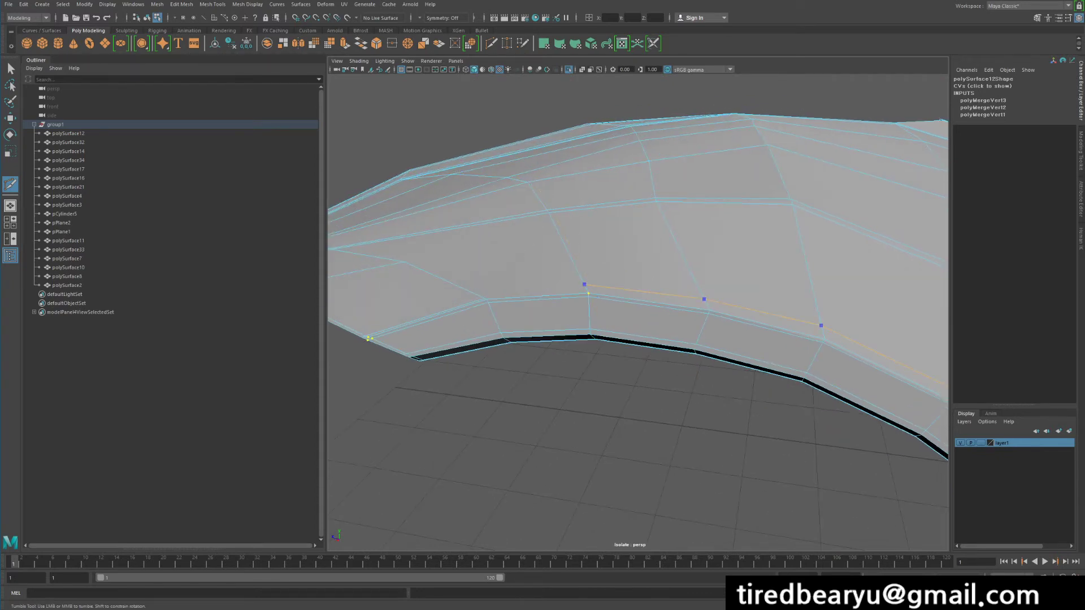
pyautogui.press('Return')
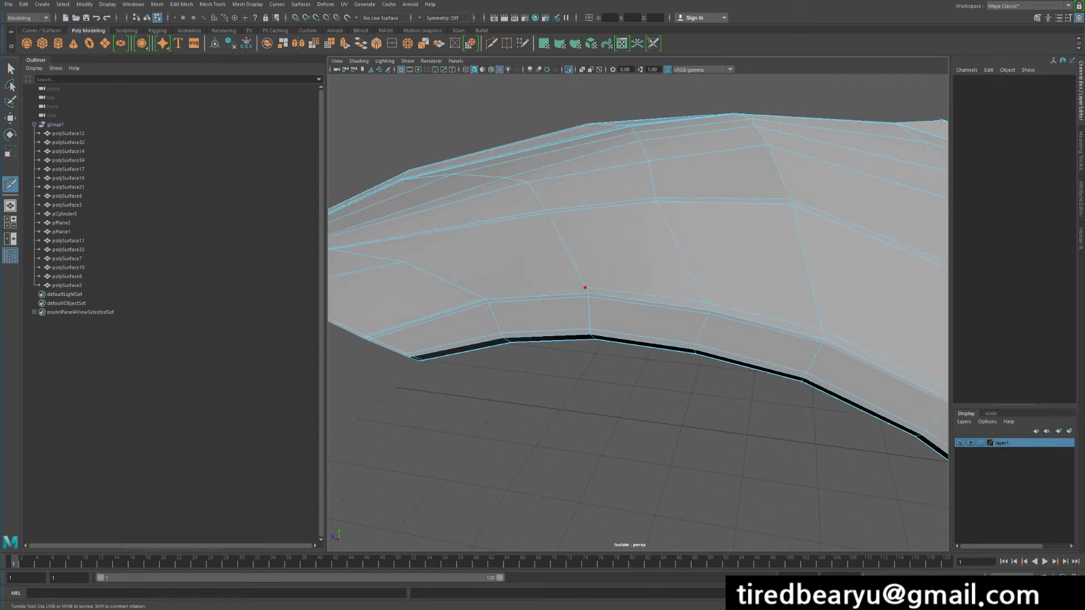
pyautogui.keyDown('alt'); pyautogui.moveTo(588, 293); pyautogui.dragTo(629, 280, button='middle'); pyautogui.keyUp('alt')
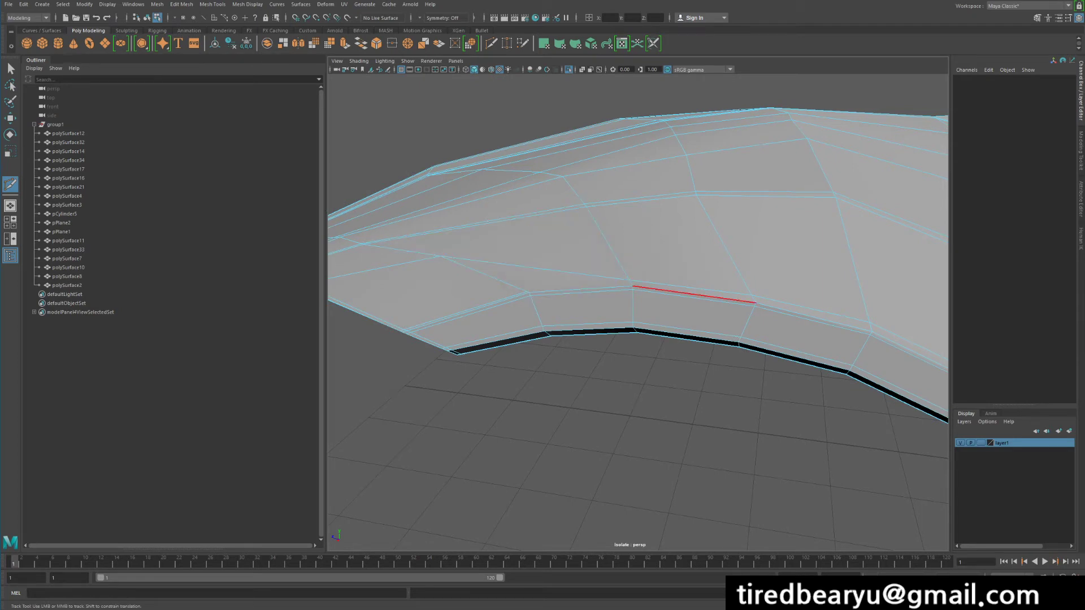
pyautogui.keyDown('alt'); pyautogui.moveTo(667, 309); pyautogui.dragTo(680, 310); pyautogui.keyUp('alt')
# - Move the vertex on the fender's side panel beside the wheel arch along the X axis
pyautogui.press('w')
pyautogui.moveTo(668, 261); pyautogui.dragTo(713, 249, button='right')
pyautogui.keyDown('alt'); pyautogui.moveTo(706, 254); pyautogui.dragTo(825, 282); pyautogui.keyUp('alt')
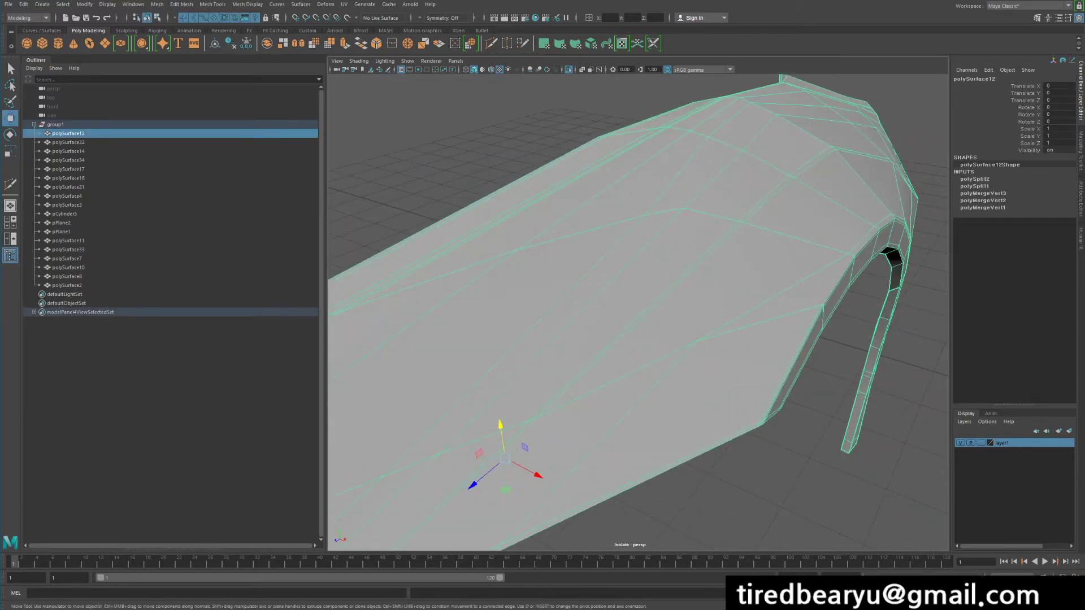
pyautogui.moveTo(782, 225); pyautogui.dragTo(737, 221, button='right')
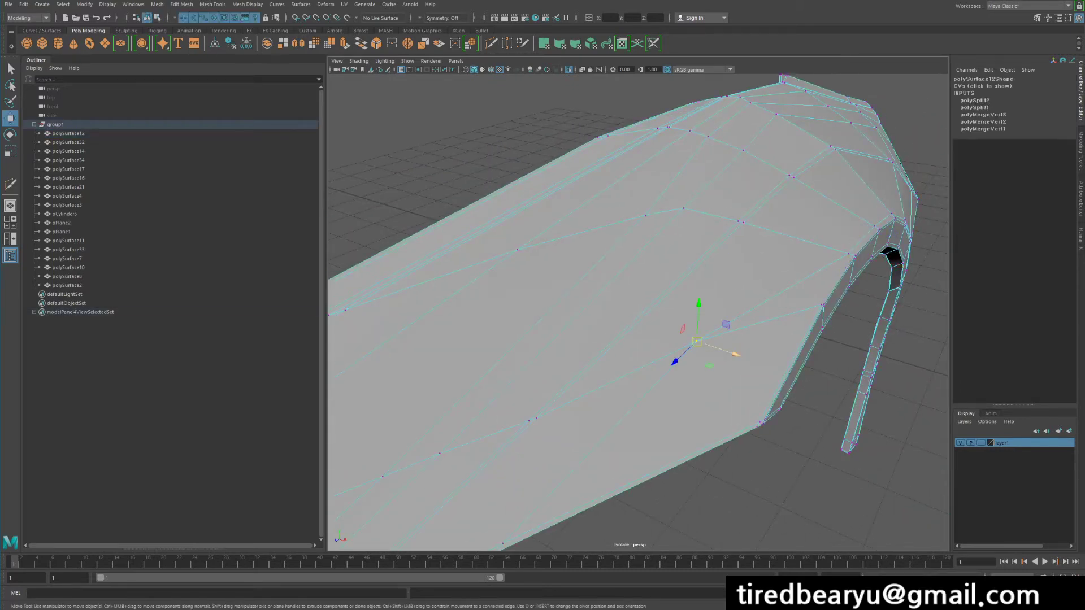
pyautogui.moveTo(734, 354); pyautogui.dragTo(762, 362)
# - Nudge an edge on the fender's upper surface above the wheel arch and switch to rotation
pyautogui.moveTo(751, 181); pyautogui.dragTo(751, 157, button='right')
pyautogui.click(733, 168)
pyautogui.keyDown('alt'); pyautogui.moveTo(733, 168); pyautogui.dragTo(791, 139); pyautogui.keyUp('alt')
pyautogui.moveTo(755, 205); pyautogui.dragTo(761, 206, button='middle')
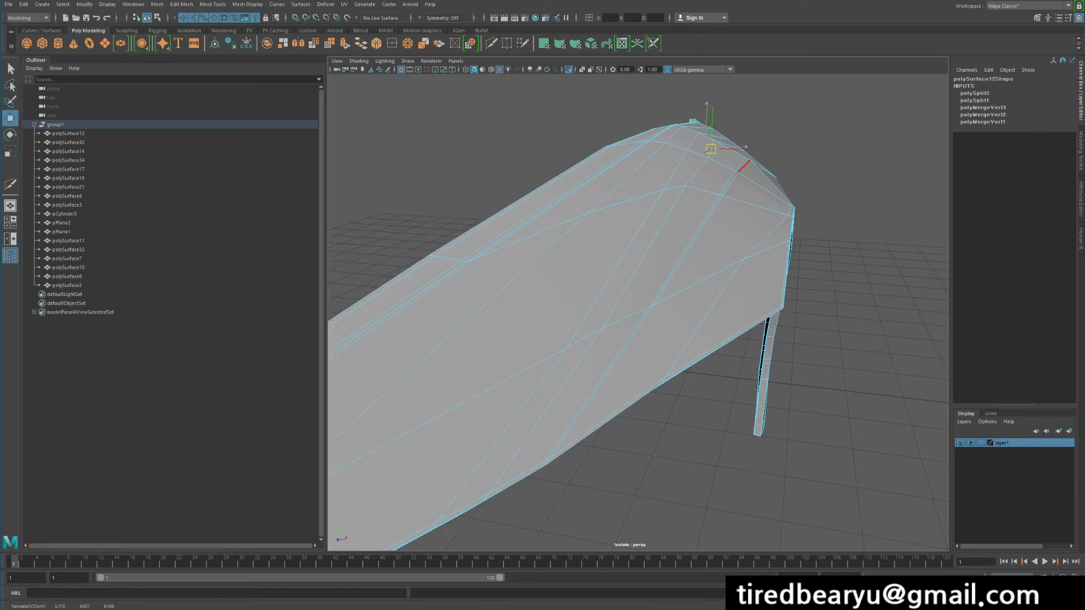
pyautogui.keyDown('alt'); pyautogui.moveTo(766, 187); pyautogui.dragTo(737, 195); pyautogui.keyUp('alt')
pyautogui.press('e')
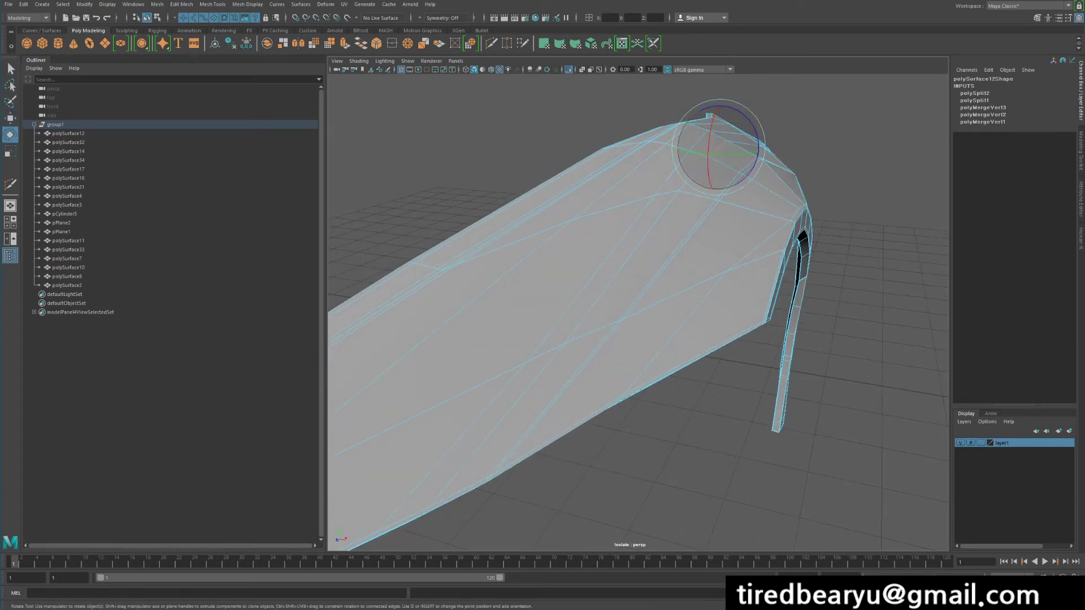
# - Compare the fender's surface with and without the selection wireframe by toggling its object selection
pyautogui.keyDown('alt'); pyautogui.moveTo(893, 192); pyautogui.dragTo(807, 180); pyautogui.keyUp('alt')
pyautogui.moveTo(801, 179); pyautogui.dragTo(844, 168, button='right')
pyautogui.keyDown('alt'); pyautogui.moveTo(844, 168); pyautogui.dragTo(813, 192); pyautogui.keyUp('alt')
pyautogui.click(887, 172)
pyautogui.click(791, 170)
pyautogui.click(856, 176)
pyautogui.click(774, 209)
pyautogui.click(836, 181)
pyautogui.click(735, 226)
pyautogui.press('1')
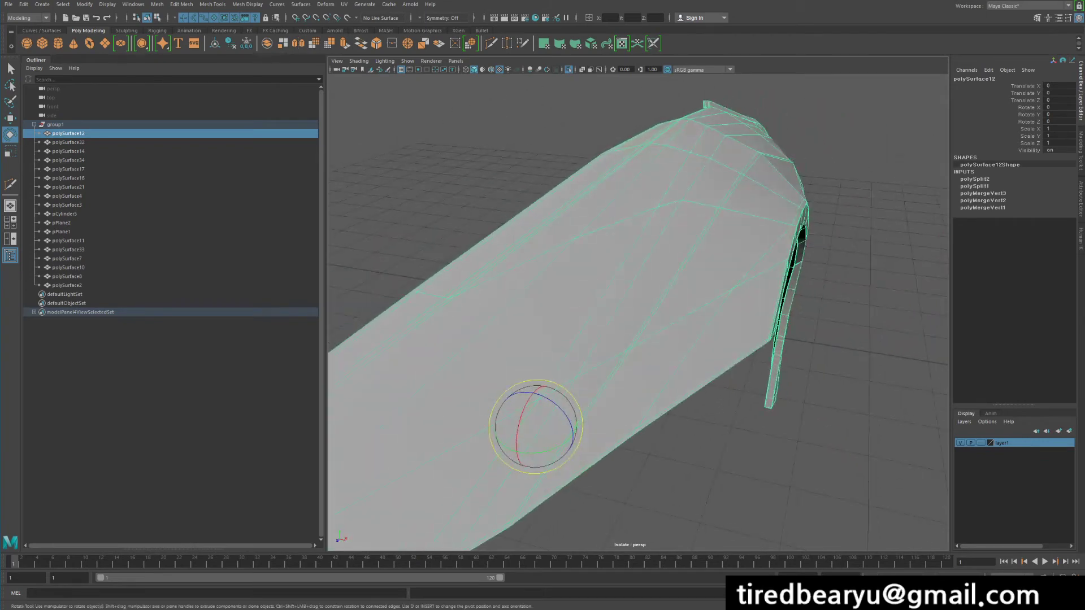
# - Inspect the fender's side panel, the wheel-arch rim and the underside of its narrow end
pyautogui.click(734, 497)
pyautogui.keyDown('alt'); pyautogui.moveTo(734, 497); pyautogui.dragTo(751, 463); pyautogui.keyUp('alt')
pyautogui.click(678, 271)
pyautogui.keyDown('alt'); pyautogui.moveTo(678, 271); pyautogui.dragTo(740, 229); pyautogui.keyUp('alt')
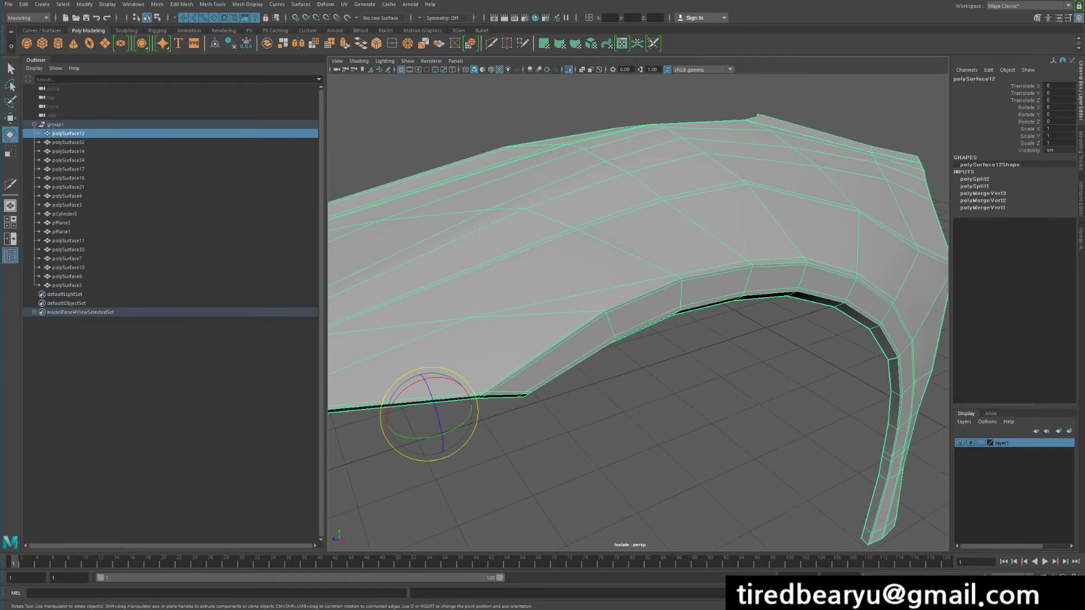
pyautogui.keyDown('alt'); pyautogui.moveTo(740, 229); pyautogui.dragTo(825, 186); pyautogui.keyUp('alt')
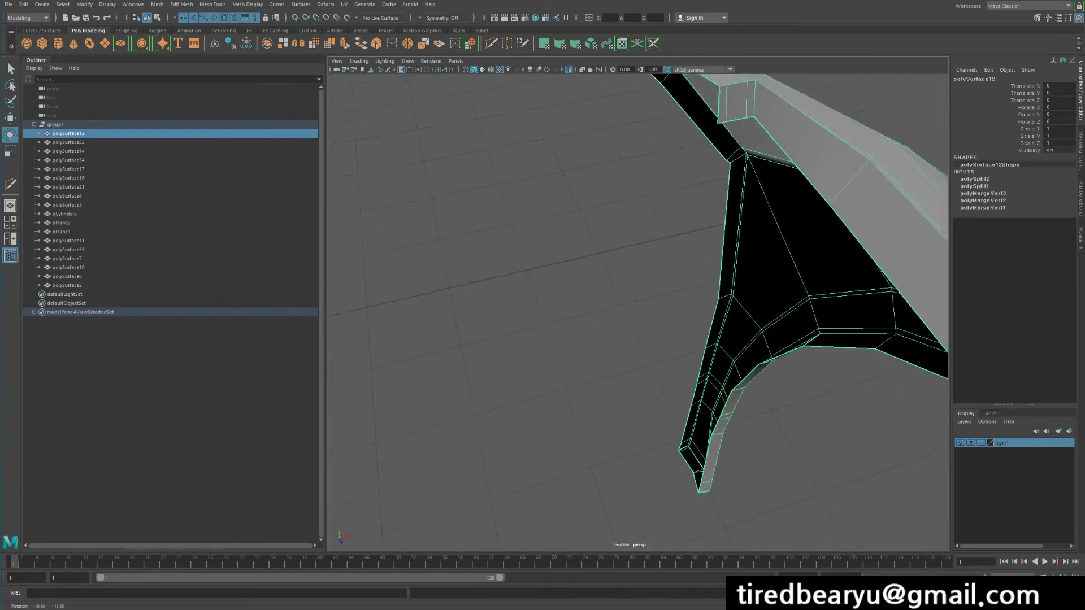
pyautogui.keyDown('alt'); pyautogui.moveTo(825, 186); pyautogui.dragTo(836, 181, button='right'); pyautogui.keyUp('alt')
pyautogui.keyDown('alt'); pyautogui.moveTo(638, 311); pyautogui.dragTo(514, 300); pyautogui.keyUp('alt')
pyautogui.keyDown('alt'); pyautogui.moveTo(639, 310); pyautogui.dragTo(568, 259); pyautogui.keyUp('alt')
# - Try deleting the cross edges that run down from the upper border beside the raised flange, and undo the deletion
pyautogui.moveTo(638, 310); pyautogui.dragTo(637, 286, button='right')
pyautogui.doubleClick(644, 330)
pyautogui.keyDown('alt'); pyautogui.moveTo(644, 331); pyautogui.dragTo(659, 400); pyautogui.keyUp('alt')
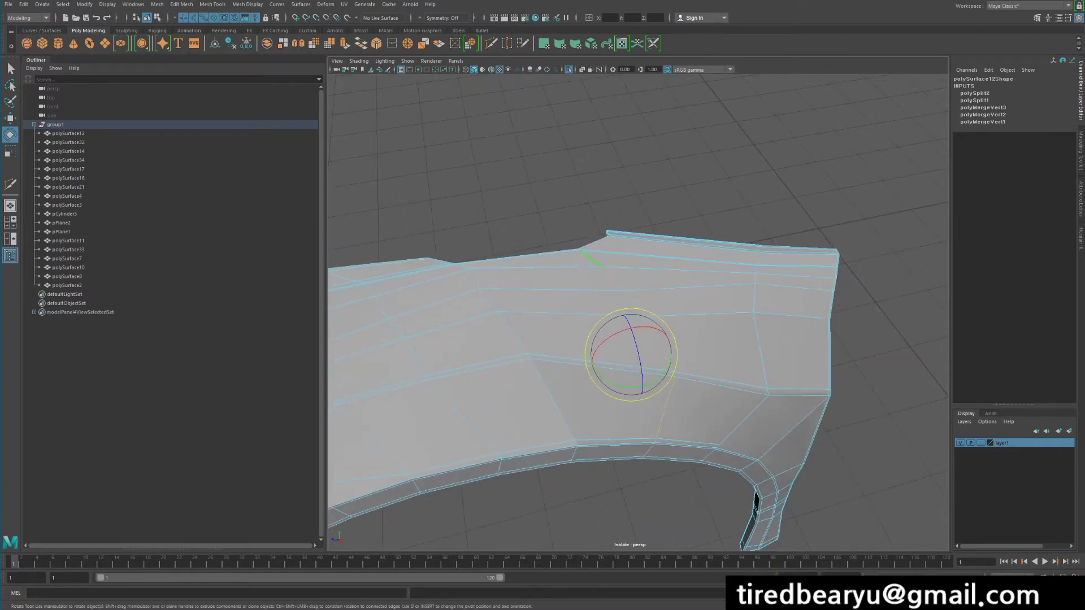
pyautogui.keyDown('alt'); pyautogui.moveTo(539, 269); pyautogui.dragTo(774, 260); pyautogui.keyUp('alt')
pyautogui.keyDown('alt'); pyautogui.moveTo(678, 294); pyautogui.dragTo(632, 350); pyautogui.keyUp('alt')
pyautogui.scroll(3, 639, 313)
pyautogui.keyDown('alt'); pyautogui.moveTo(639, 312); pyautogui.dragTo(602, 364); pyautogui.keyUp('alt')
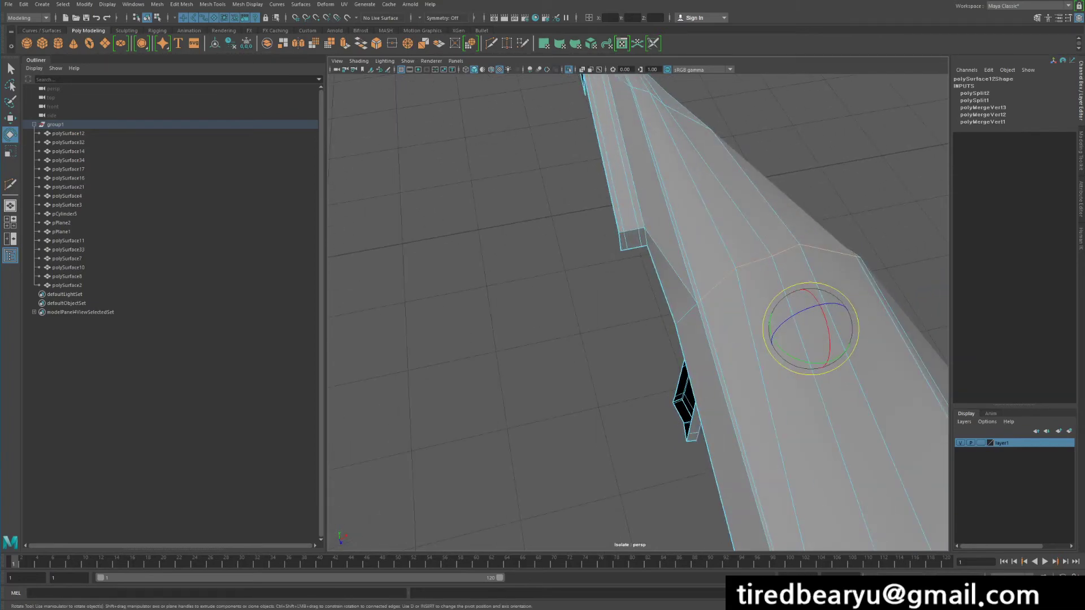
pyautogui.keyDown('alt'); pyautogui.moveTo(633, 362); pyautogui.dragTo(587, 350); pyautogui.keyUp('alt')
pyautogui.click(697, 295)
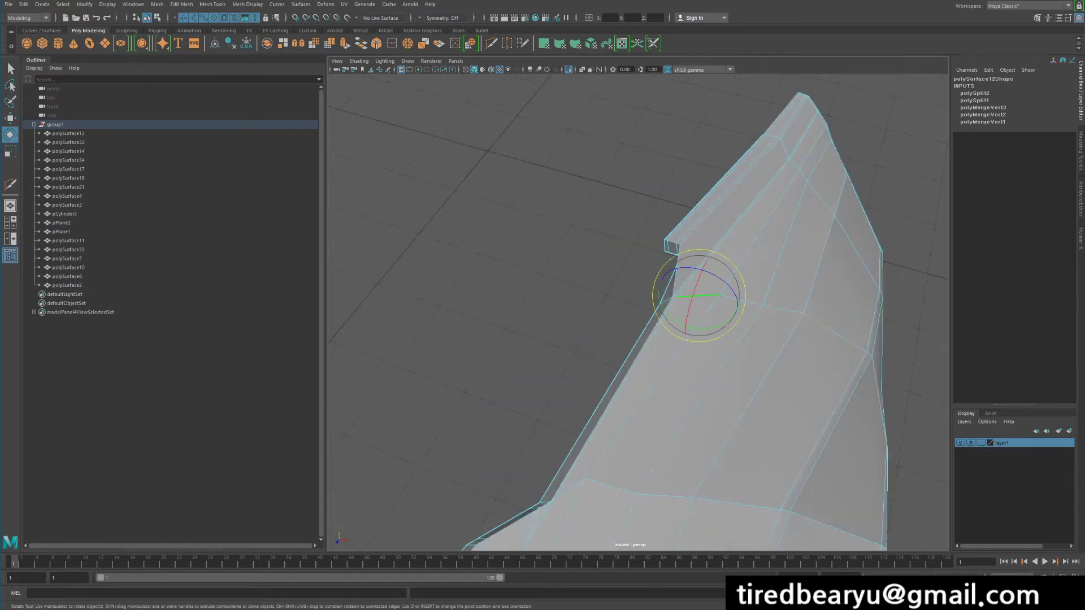
pyautogui.scroll(3, 769, 299)
pyautogui.keyDown('alt'); pyautogui.moveTo(769, 299); pyautogui.dragTo(672, 287, button='middle'); pyautogui.keyUp('alt')
pyautogui.press('q')
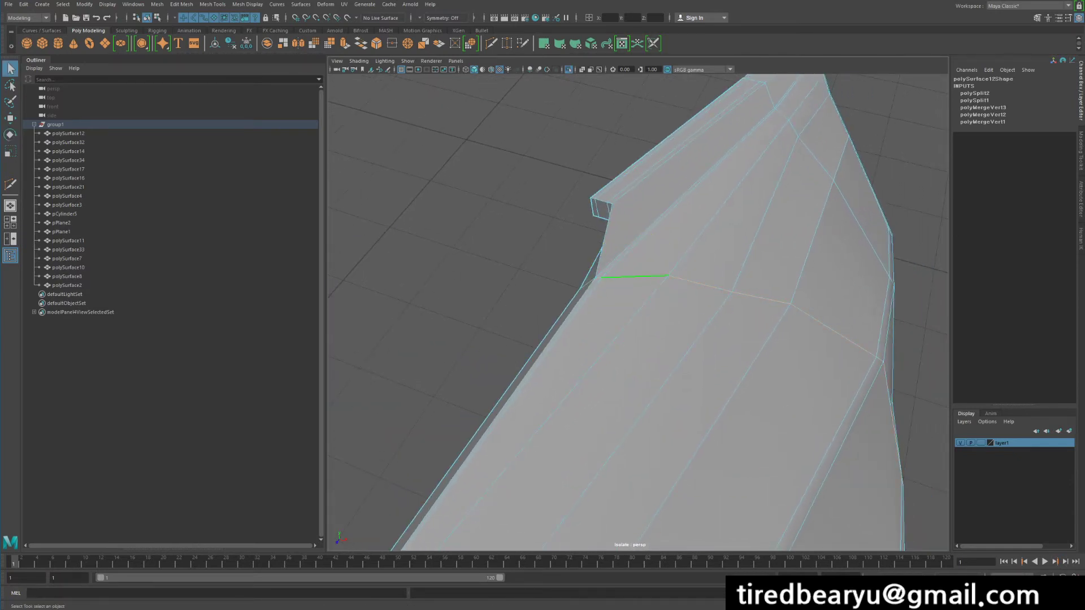
pyautogui.keyDown('alt'); pyautogui.moveTo(667, 294); pyautogui.dragTo(543, 237); pyautogui.keyUp('alt')
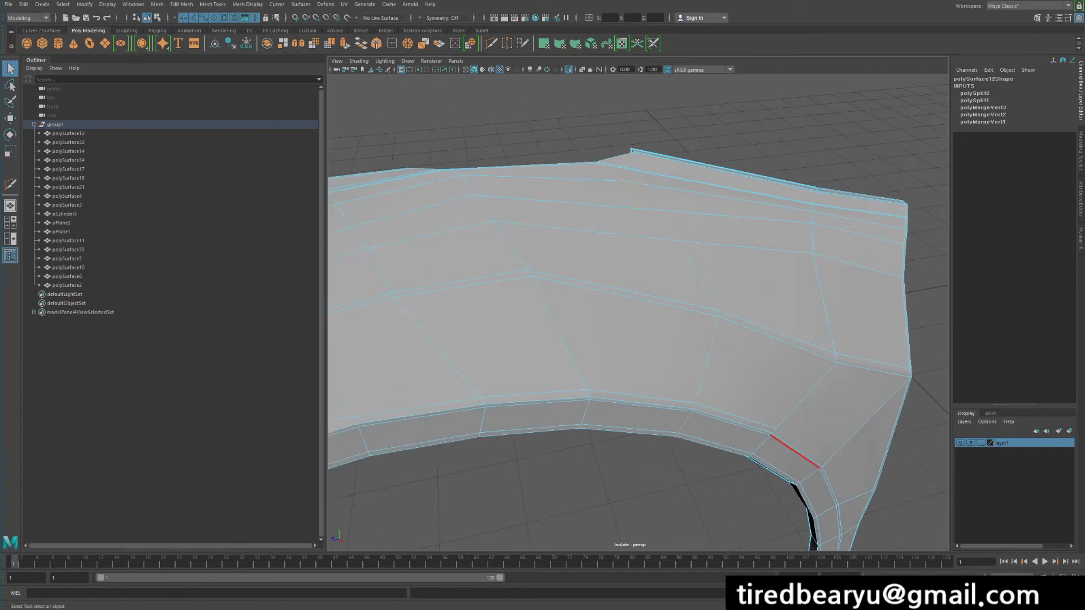
pyautogui.keyDown('alt'); pyautogui.moveTo(794, 451); pyautogui.dragTo(793, 509, button='middle'); pyautogui.keyUp('alt')
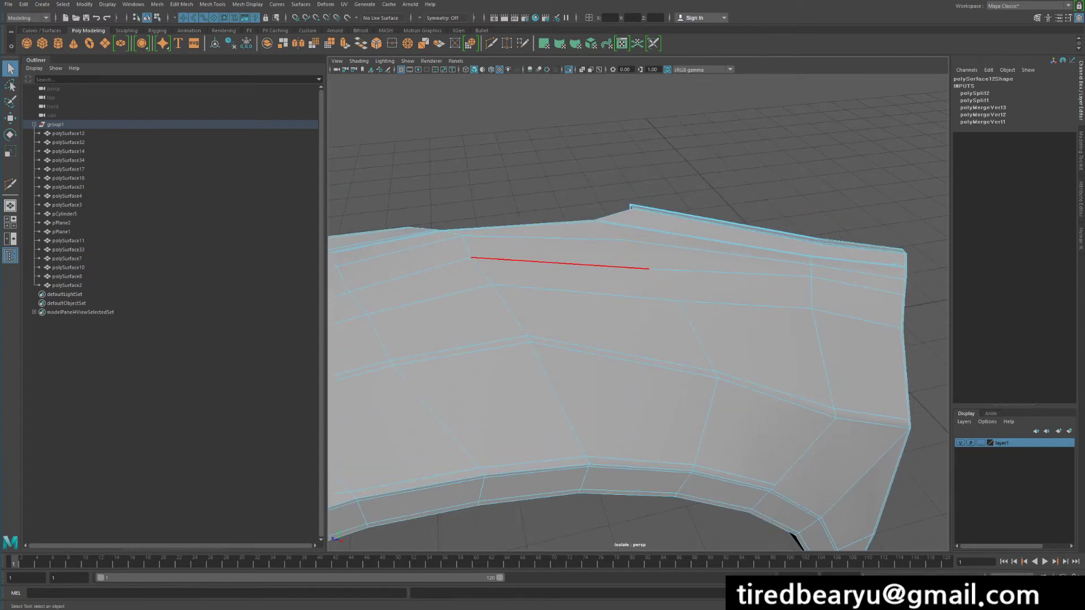
pyautogui.press('Delete')
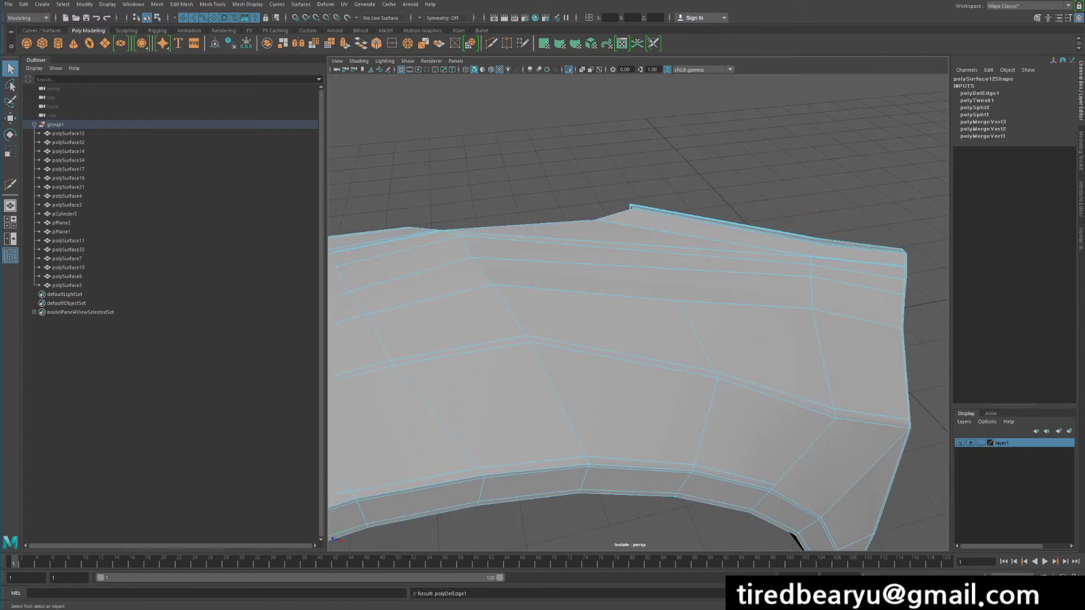
pyautogui.keyDown('alt'); pyautogui.moveTo(638, 339); pyautogui.dragTo(582, 316); pyautogui.keyUp('alt')
pyautogui.keyDown('alt'); pyautogui.moveTo(638, 339); pyautogui.dragTo(570, 319); pyautogui.keyUp('alt')
pyautogui.hotkey('ctrl', 'z')
pyautogui.hotkey('ctrl', 'z')
# - Cut new edges across the upper fender from the raised flange's end corner down to the existing cross-edge vertex
pyautogui.moveTo(717, 249)
pyautogui.keyDown('alt'); pyautogui.mouseDown()
pyautogui.moveTo(702, 268)
pyautogui.moveTo(713, 263)
pyautogui.mouseUp(); pyautogui.keyUp('alt')
pyautogui.keyDown('alt'); pyautogui.moveTo(712, 262); pyautogui.dragTo(751, 265, button='right'); pyautogui.keyUp('alt')
pyautogui.press('y')
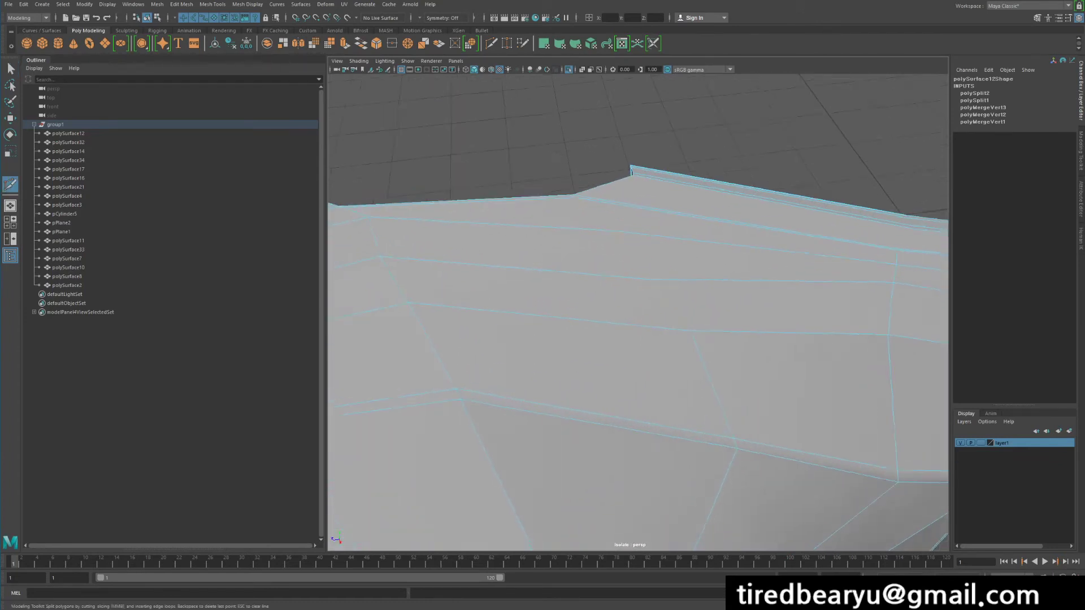
pyautogui.click(631, 172)
pyautogui.keyDown('alt'); pyautogui.moveTo(644, 190); pyautogui.dragTo(672, 195); pyautogui.keyUp('alt')
pyautogui.keyDown('alt'); pyautogui.moveTo(638, 186); pyautogui.dragTo(664, 190, button='right'); pyautogui.keyUp('alt')
pyautogui.keyDown('alt'); pyautogui.moveTo(664, 189); pyautogui.dragTo(678, 206); pyautogui.keyUp('alt')
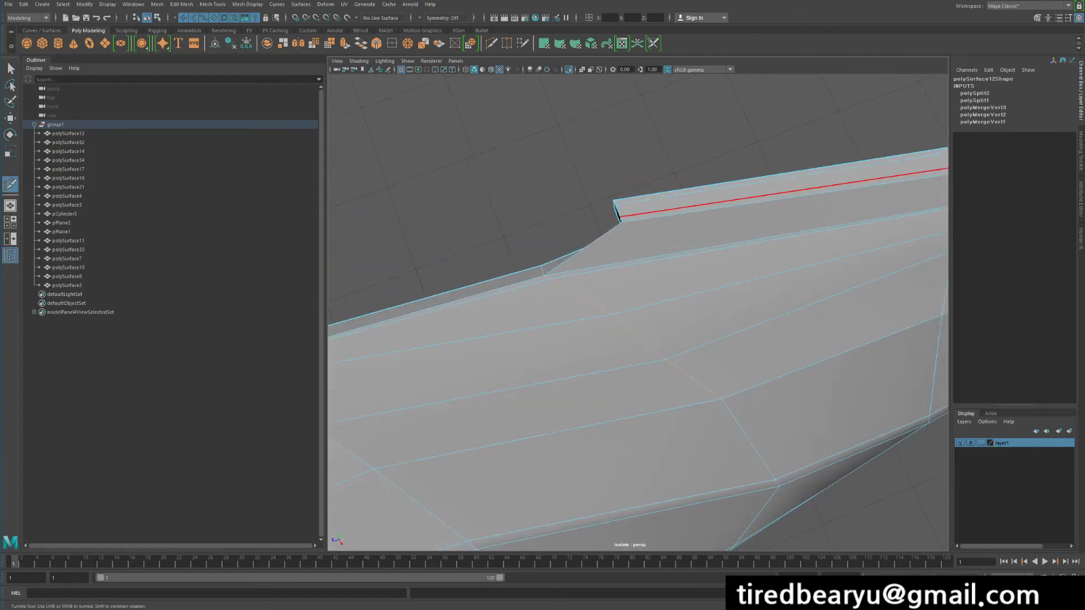
pyautogui.keyDown('alt'); pyautogui.moveTo(730, 361); pyautogui.dragTo(710, 317, button='middle'); pyautogui.keyUp('alt')
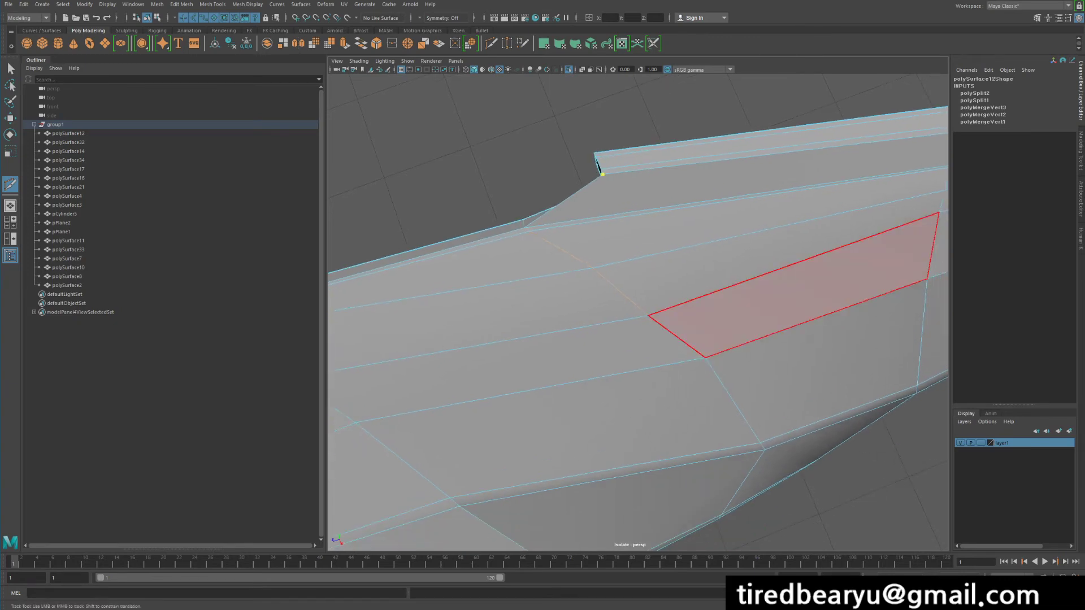
pyautogui.rightClick(681, 370)
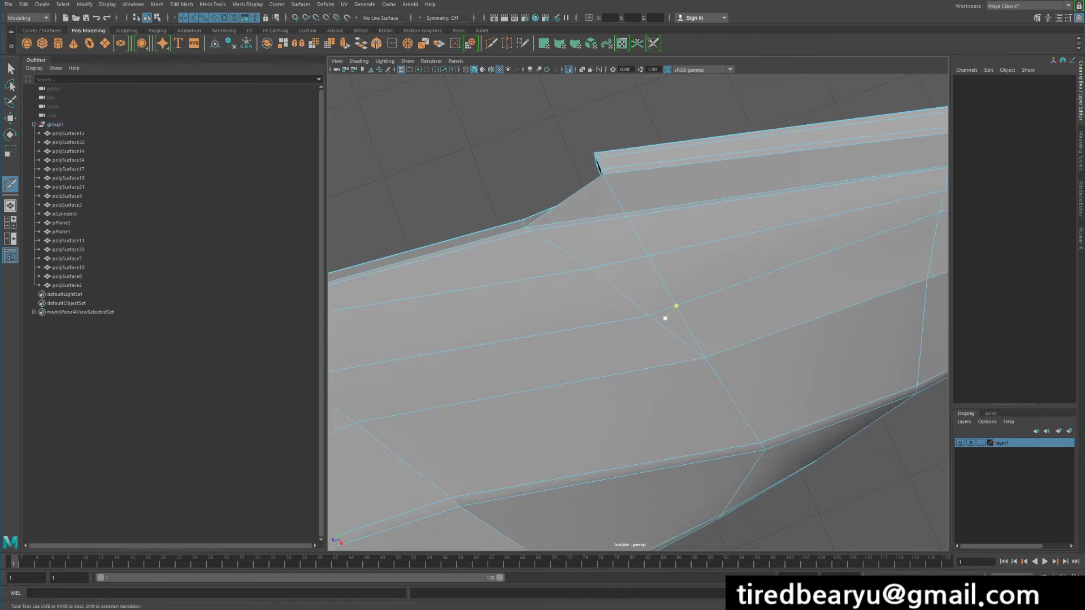
pyautogui.keyDown('alt'); pyautogui.moveTo(671, 312); pyautogui.dragTo(690, 357); pyautogui.keyUp('alt')
# - Delete the old cross edges beside the newly cut line on the upper fender
pyautogui.press('q')
pyautogui.click(627, 265)
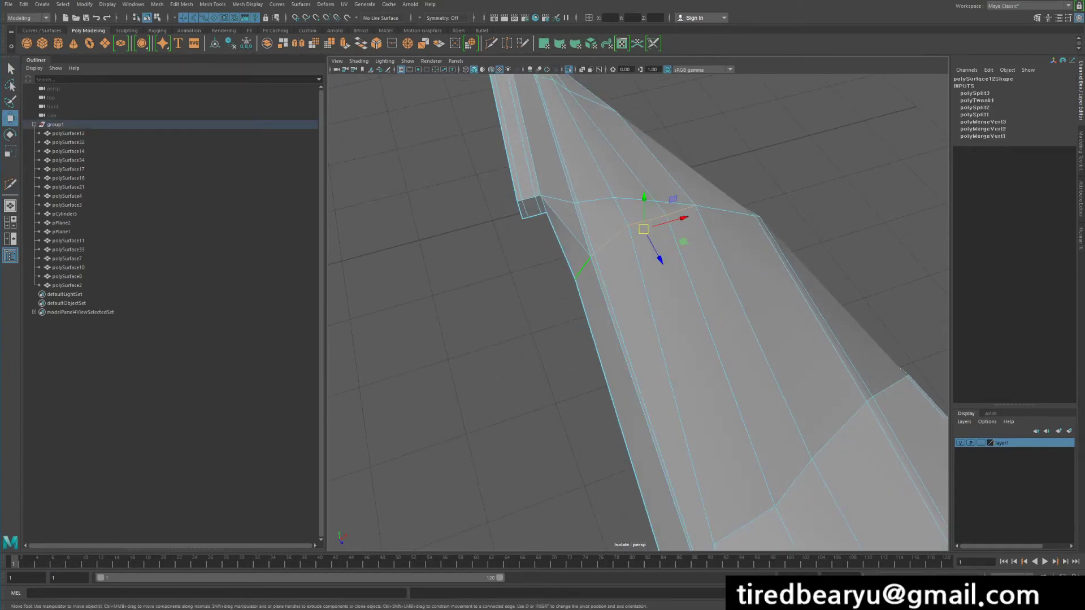
pyautogui.press('Delete')
# - Delete the leftover diagonal edge below the flange corner together with its vertices
pyautogui.keyDown('alt'); pyautogui.moveTo(545, 283); pyautogui.dragTo(572, 266); pyautogui.keyUp('alt')
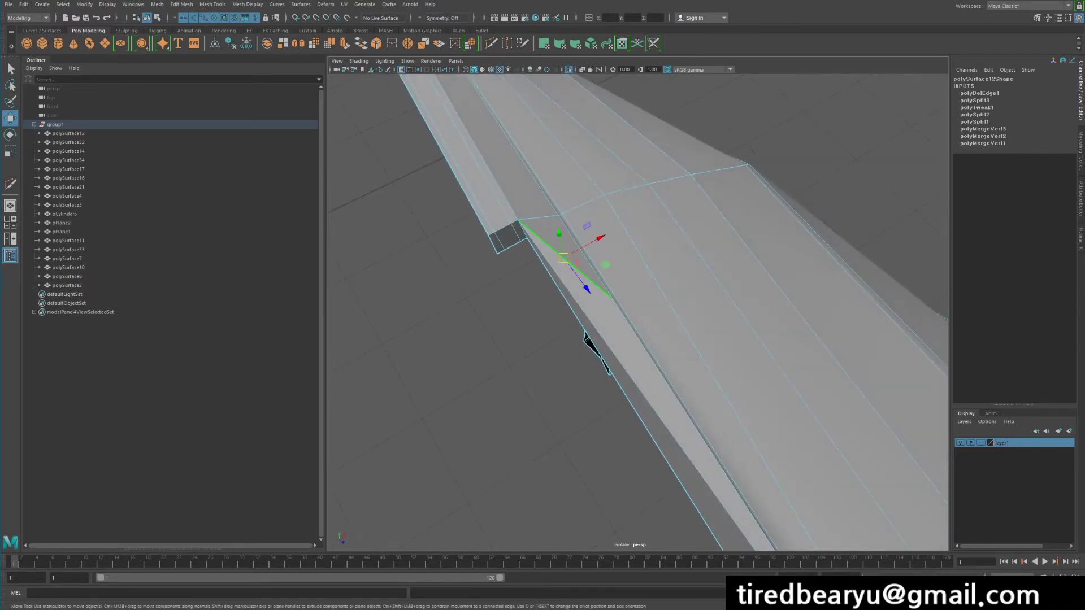
pyautogui.keyDown('alt'); pyautogui.moveTo(630, 328); pyautogui.dragTo(574, 303); pyautogui.keyUp('alt')
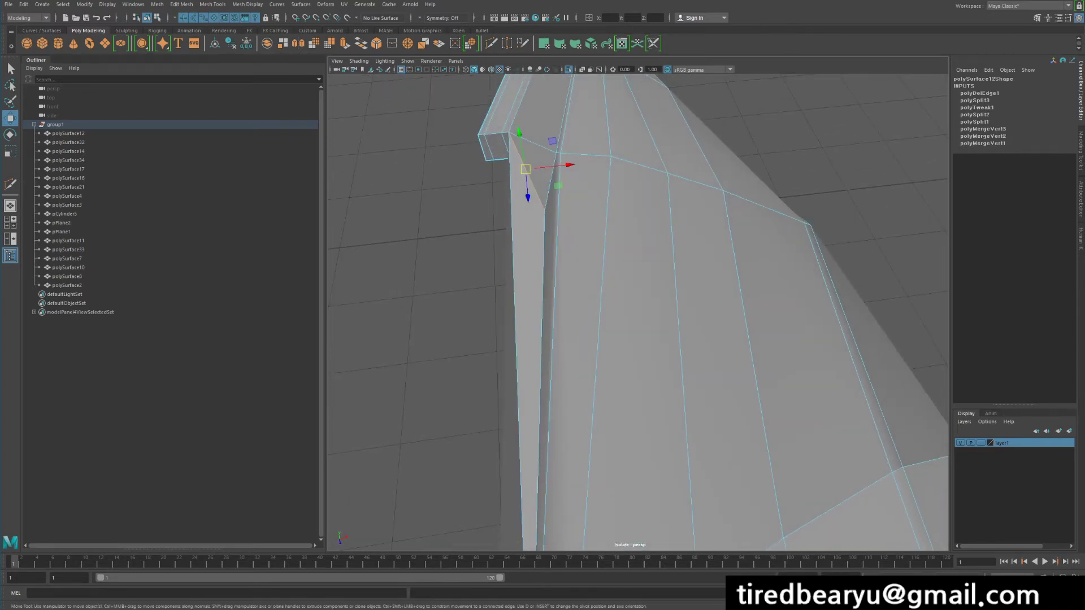
pyautogui.moveTo(744, 316)
pyautogui.keyDown('alt'); pyautogui.mouseDown()
pyautogui.moveTo(763, 317)
pyautogui.moveTo(761, 350)
pyautogui.moveTo(700, 331)
pyautogui.moveTo(717, 342)
pyautogui.moveTo(760, 254)
pyautogui.moveTo(762, 299)
pyautogui.moveTo(737, 324)
pyautogui.moveTo(644, 302)
pyautogui.moveTo(605, 274)
pyautogui.moveTo(703, 255)
pyautogui.moveTo(701, 300)
pyautogui.moveTo(692, 269)
pyautogui.moveTo(774, 265)
pyautogui.moveTo(744, 296)
pyautogui.mouseUp(); pyautogui.keyUp('alt')
pyautogui.hotkey('ctrl', 'Delete')
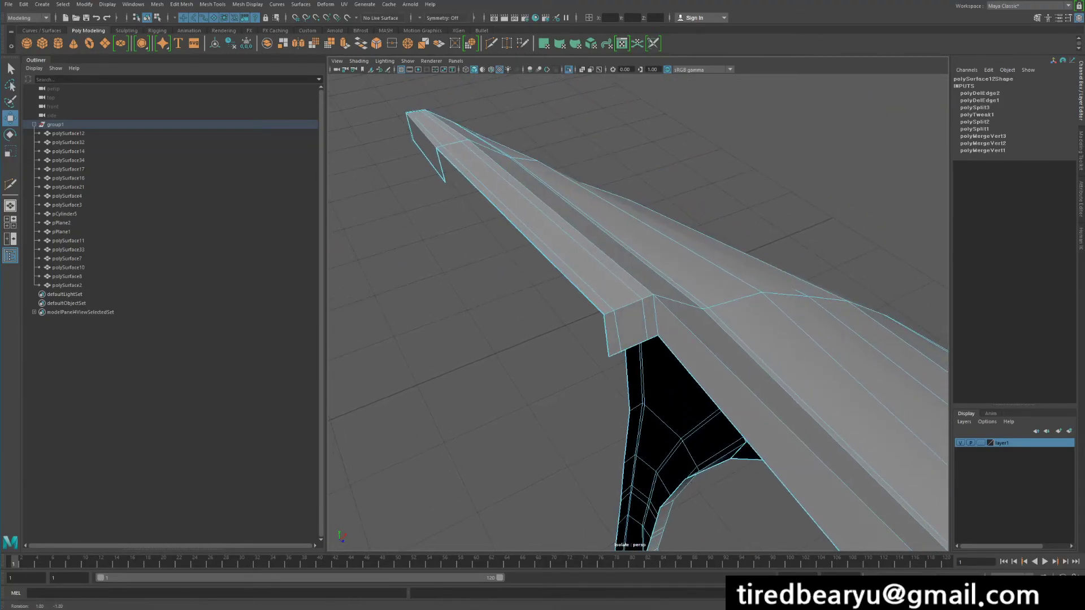
# - Insert a supporting edge loop close to the new cross edges at the flange end and check it in smooth preview
pyautogui.keyDown('alt'); pyautogui.moveTo(646, 323); pyautogui.dragTo(712, 334); pyautogui.keyUp('alt')
pyautogui.keyDown('ctrl'); pyautogui.click(573, 288); pyautogui.keyUp('ctrl')
pyautogui.scroll(-4, 711, 339)
pyautogui.keyDown('alt'); pyautogui.moveTo(715, 342); pyautogui.dragTo(708, 303, button='middle'); pyautogui.keyUp('alt')
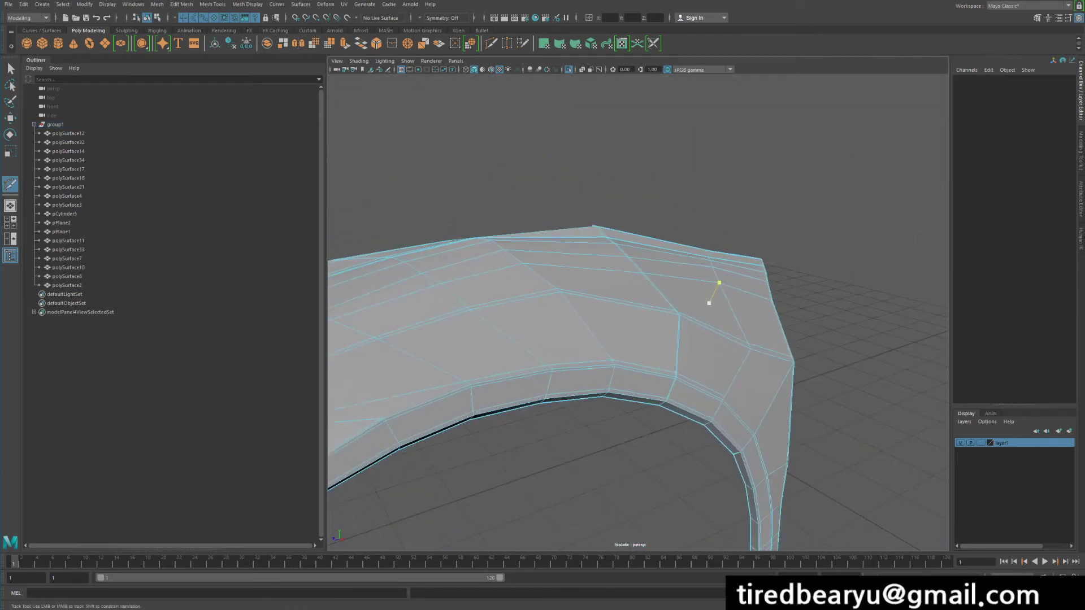
pyautogui.moveTo(708, 302)
pyautogui.keyDown('alt'); pyautogui.mouseDown()
pyautogui.moveTo(613, 276)
pyautogui.moveTo(618, 249)
pyautogui.moveTo(650, 262)
pyautogui.moveTo(678, 257)
pyautogui.mouseUp(); pyautogui.keyUp('alt')
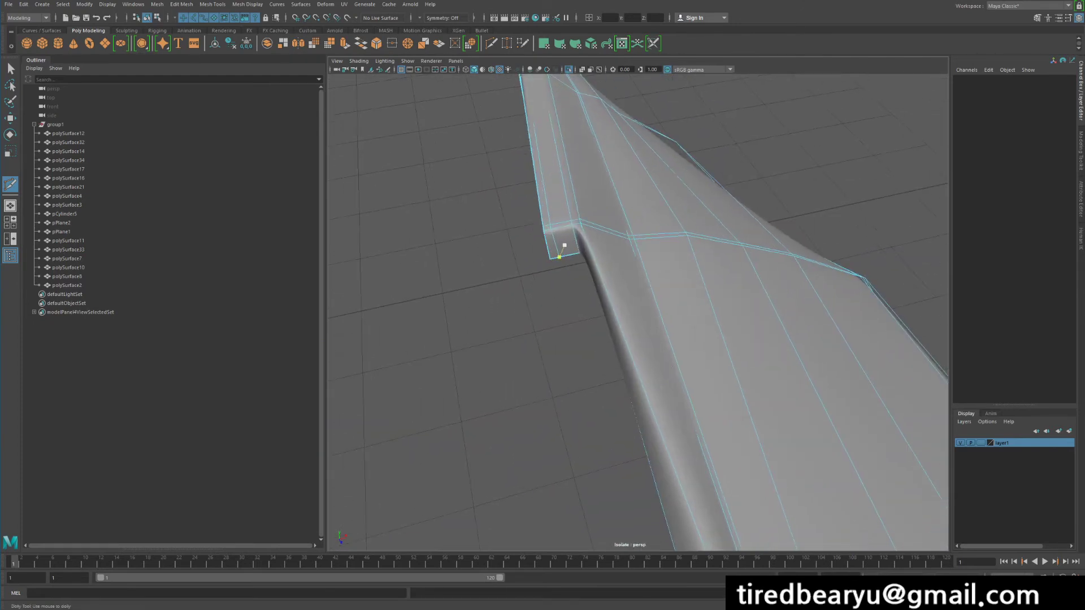
pyautogui.press('1')
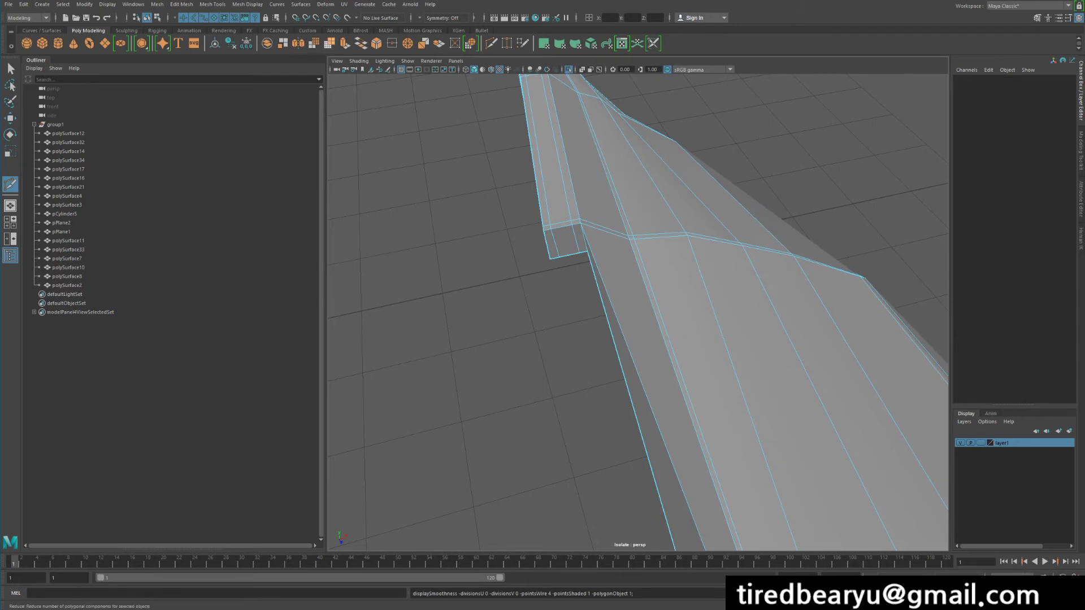
# - Try the Smooth operation on the whole fender and check the raised flange end without the wireframe highlight
pyautogui.click(313, 43)
pyautogui.keyDown('alt'); pyautogui.moveTo(713, 242); pyautogui.dragTo(659, 217); pyautogui.keyUp('alt')
pyautogui.press('w')
pyautogui.moveTo(656, 203); pyautogui.dragTo(694, 187, button='right')
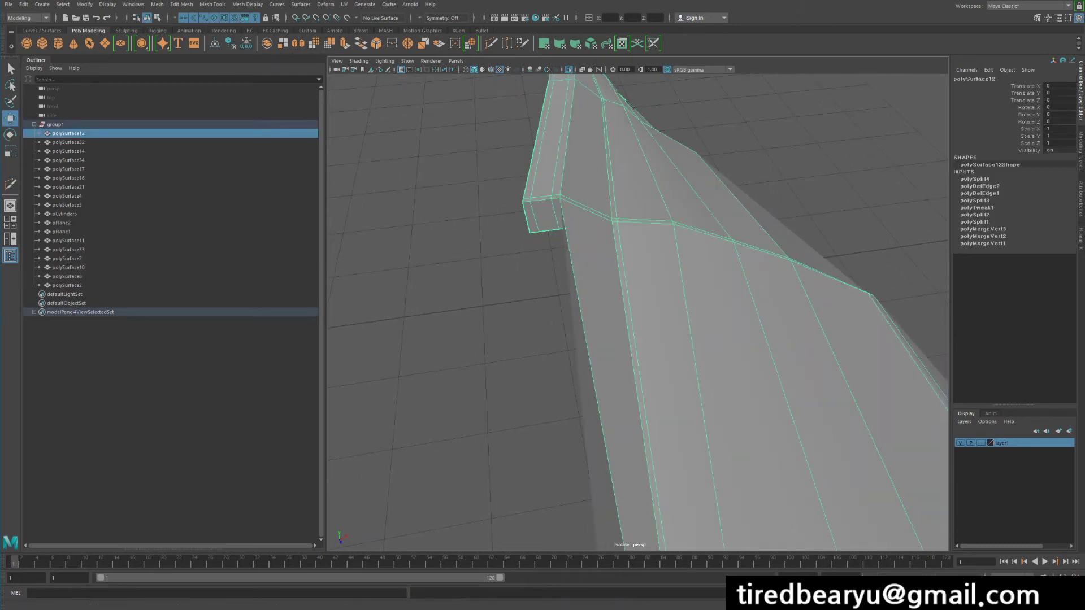
pyautogui.click(314, 43)
pyautogui.click(469, 249)
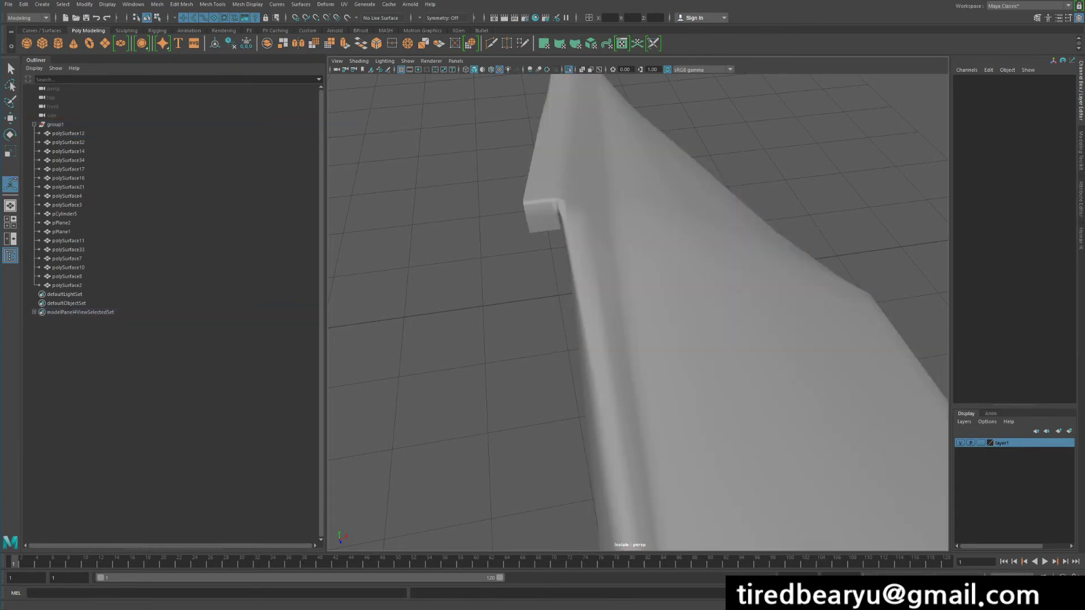
pyautogui.keyDown('alt'); pyautogui.moveTo(621, 271); pyautogui.dragTo(666, 228); pyautogui.keyUp('alt')
pyautogui.click(610, 255)
pyautogui.click(543, 282)
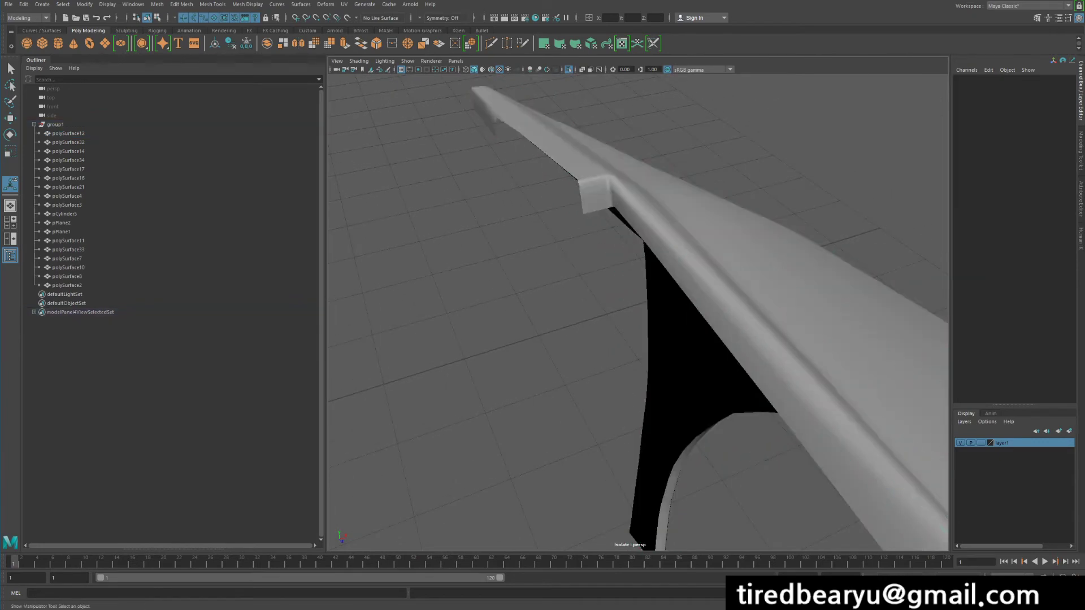
# - Examine the smoothed fender's surface and edge flow along the body and around the wheel arch
pyautogui.keyDown('alt'); pyautogui.moveTo(542, 283); pyautogui.dragTo(481, 311); pyautogui.keyUp('alt')
pyautogui.click(625, 308)
pyautogui.keyDown('alt'); pyautogui.moveTo(621, 310); pyautogui.dragTo(559, 282); pyautogui.keyUp('alt')
pyautogui.keyDown('alt'); pyautogui.moveTo(560, 283); pyautogui.dragTo(503, 282, button='right'); pyautogui.keyUp('alt')
pyautogui.keyDown('alt'); pyautogui.moveTo(503, 282); pyautogui.dragTo(661, 316); pyautogui.keyUp('alt')
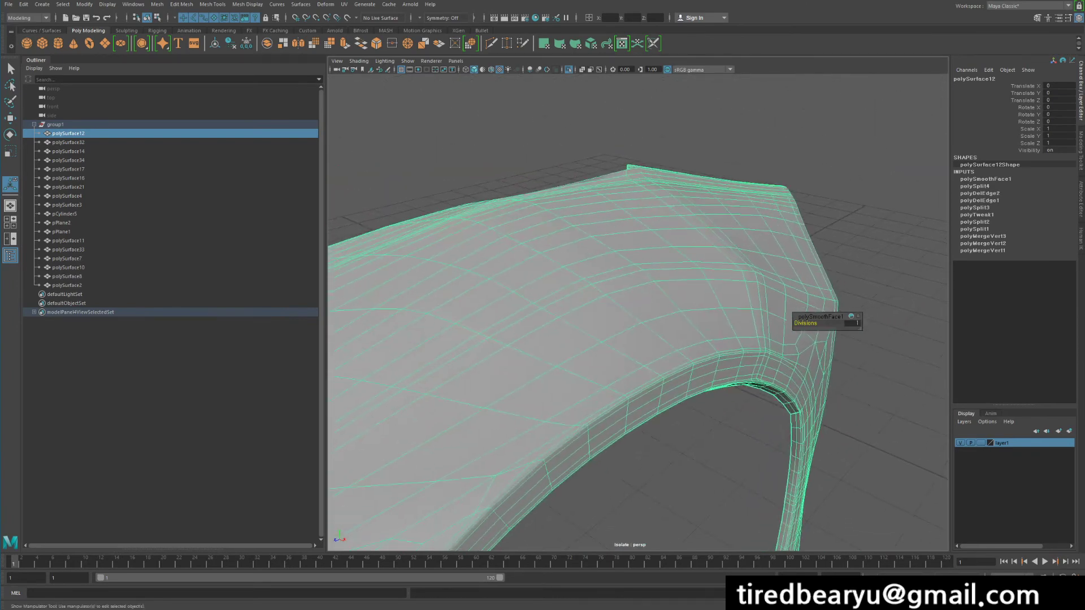
pyautogui.keyDown('alt'); pyautogui.moveTo(661, 317); pyautogui.dragTo(605, 310, button='right'); pyautogui.keyUp('alt')
pyautogui.keyDown('alt'); pyautogui.moveTo(604, 311); pyautogui.dragTo(650, 328); pyautogui.keyUp('alt')
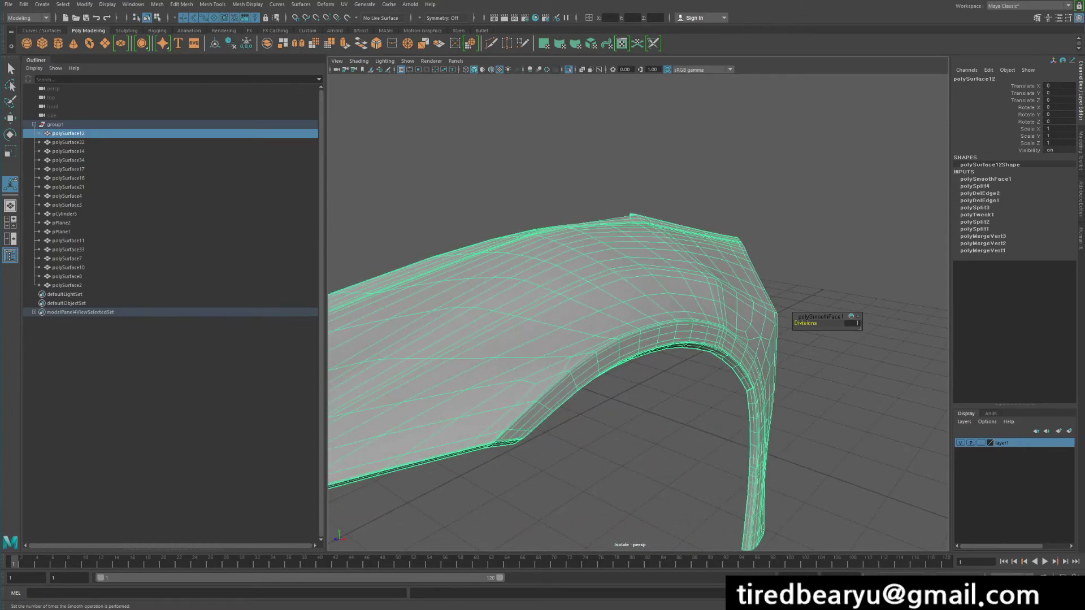
pyautogui.keyDown('alt'); pyautogui.moveTo(650, 328); pyautogui.dragTo(633, 337); pyautogui.keyUp('alt')
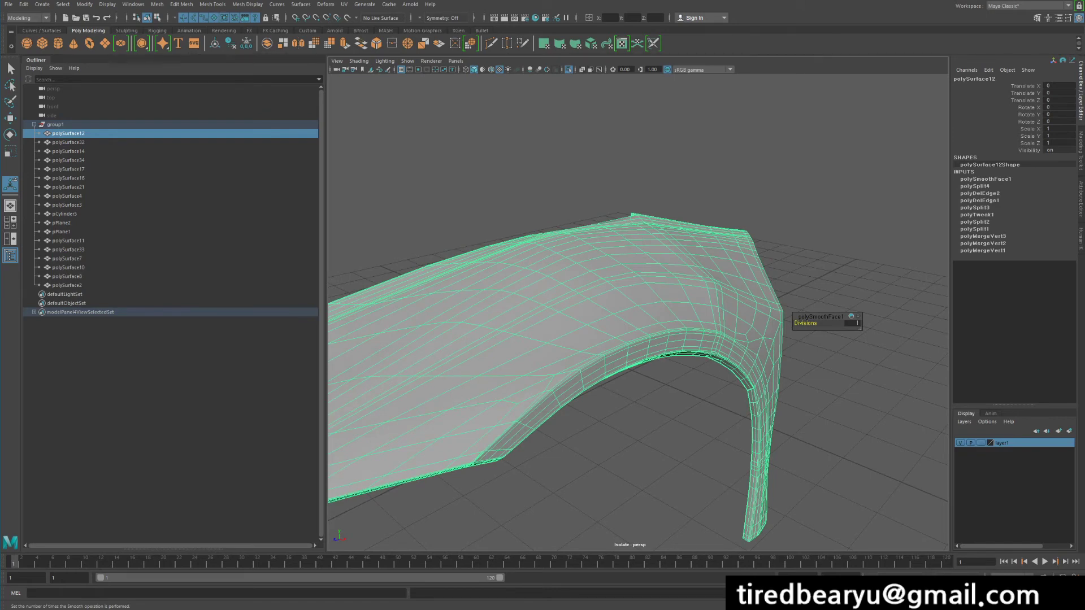
pyautogui.keyDown('alt'); pyautogui.moveTo(633, 337); pyautogui.dragTo(573, 328); pyautogui.keyUp('alt')
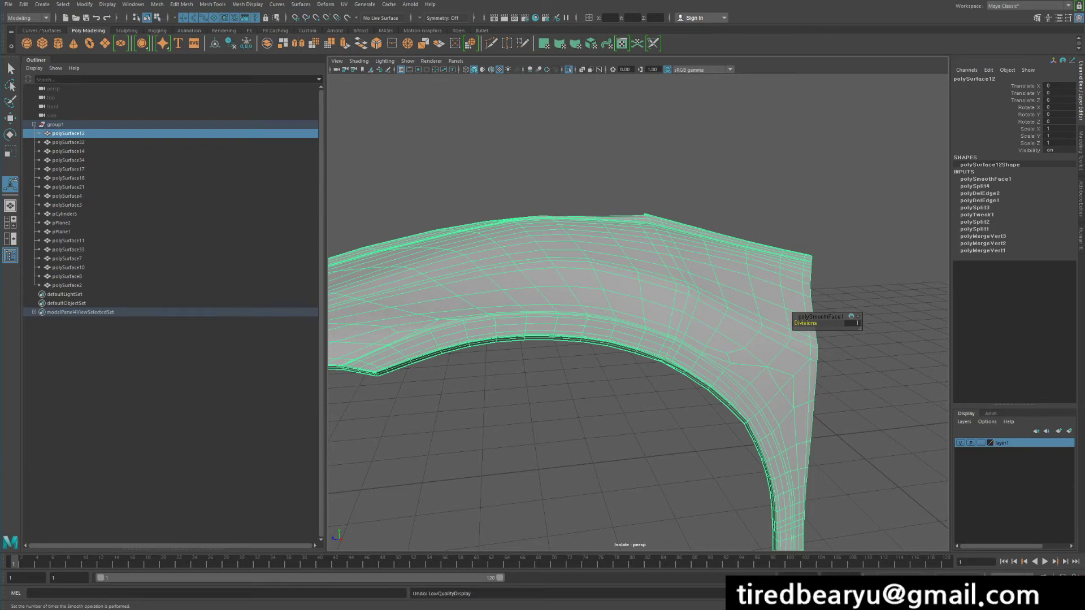
# - Undo the Smooth operation on the fender
pyautogui.hotkey('ctrl', 'z')
pyautogui.keyDown('alt'); pyautogui.moveTo(574, 327); pyautogui.dragTo(562, 335); pyautogui.keyUp('alt')
pyautogui.hotkey('ctrl', 'z')
pyautogui.hotkey('ctrl', 'z')
pyautogui.hotkey('ctrl', 'z')
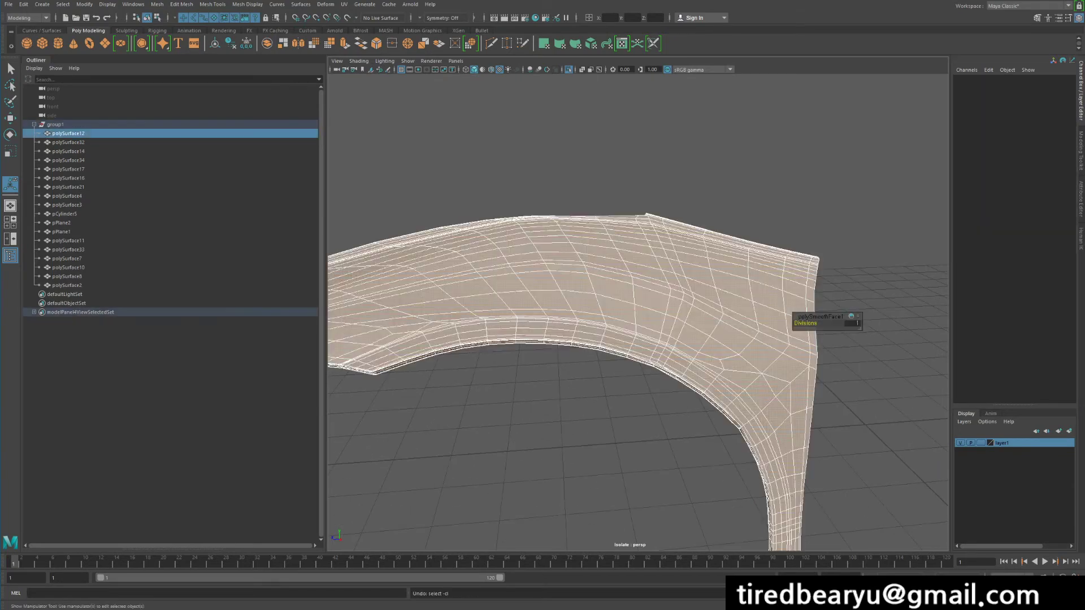
pyautogui.hotkey('ctrl', 'z')
# - Cut a supporting edge alongside the wheel-arch rim, from the upper cross edge down the narrow leg to its bottom end
pyautogui.keyDown('alt'); pyautogui.moveTo(638, 339); pyautogui.dragTo(599, 317); pyautogui.keyUp('alt')
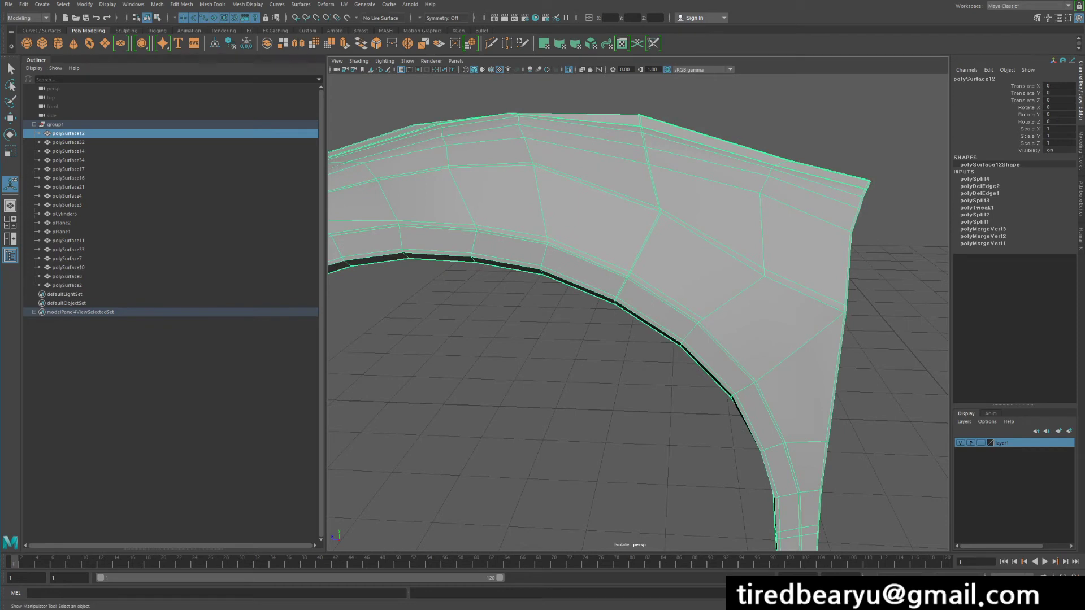
pyautogui.keyDown('alt'); pyautogui.moveTo(638, 339); pyautogui.dragTo(602, 263, button='middle'); pyautogui.keyUp('alt')
pyautogui.keyDown('alt'); pyautogui.moveTo(602, 262); pyautogui.dragTo(581, 235); pyautogui.keyUp('alt')
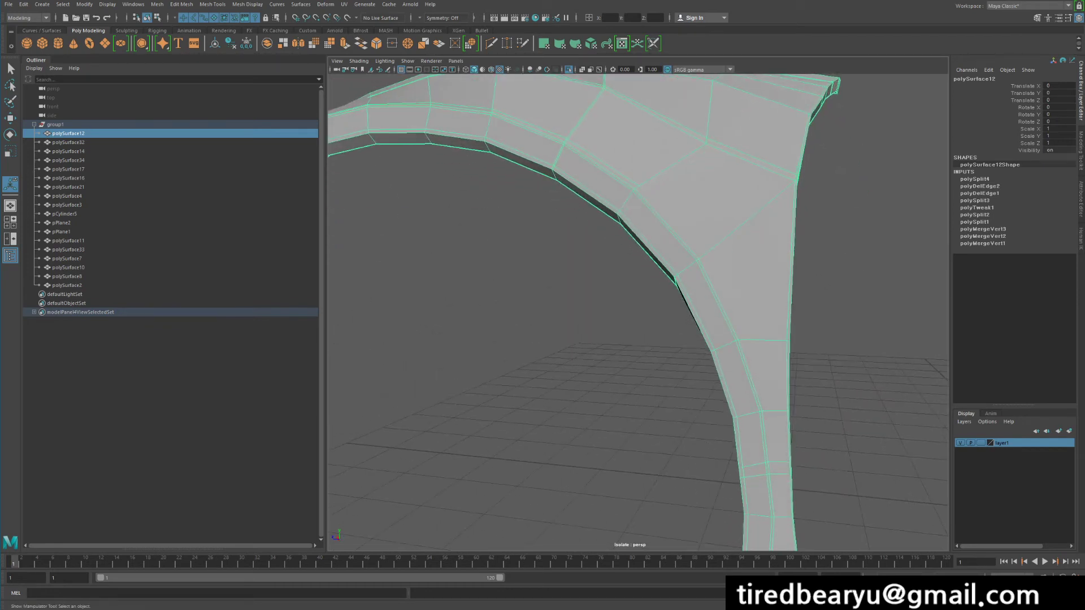
pyautogui.keyDown('alt'); pyautogui.moveTo(638, 339); pyautogui.dragTo(639, 283, button='middle'); pyautogui.keyUp('alt')
pyautogui.scroll(-5, 639, 311)
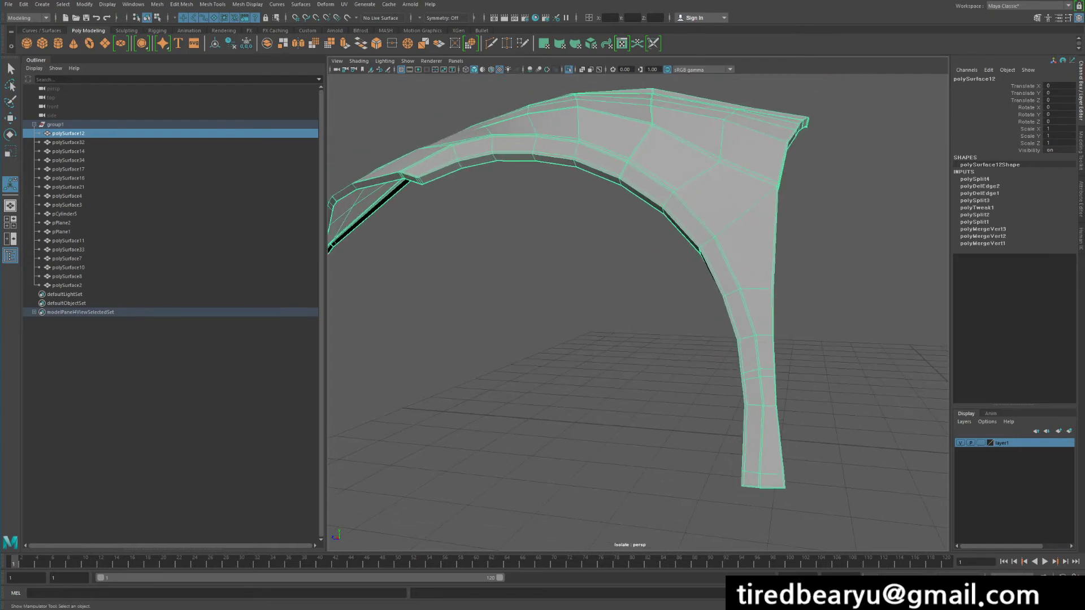
pyautogui.scroll(5, 638, 311)
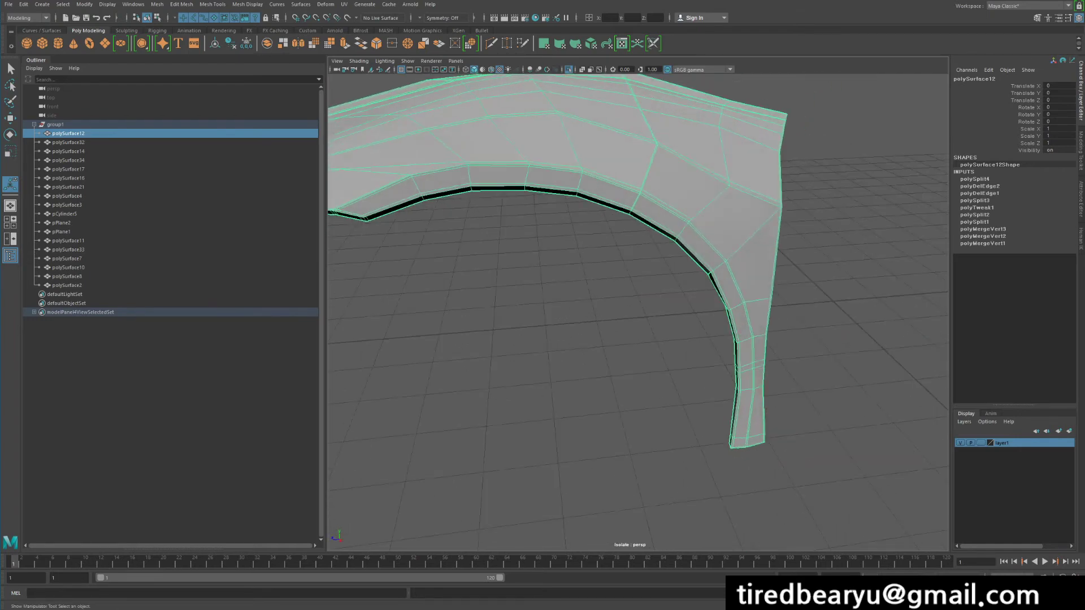
pyautogui.scroll(2, 638, 311)
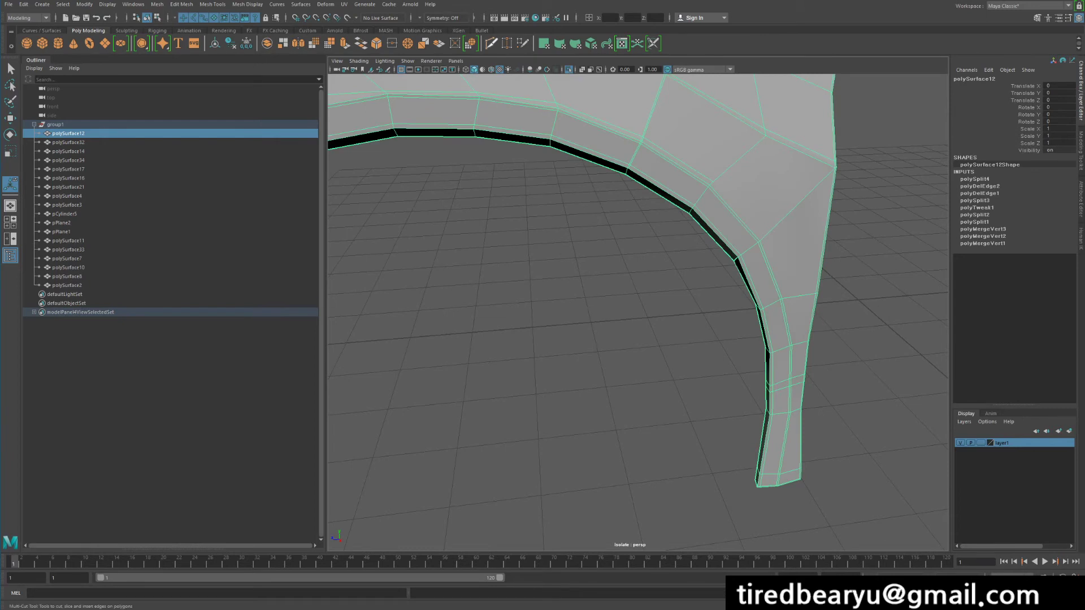
pyautogui.click(491, 43)
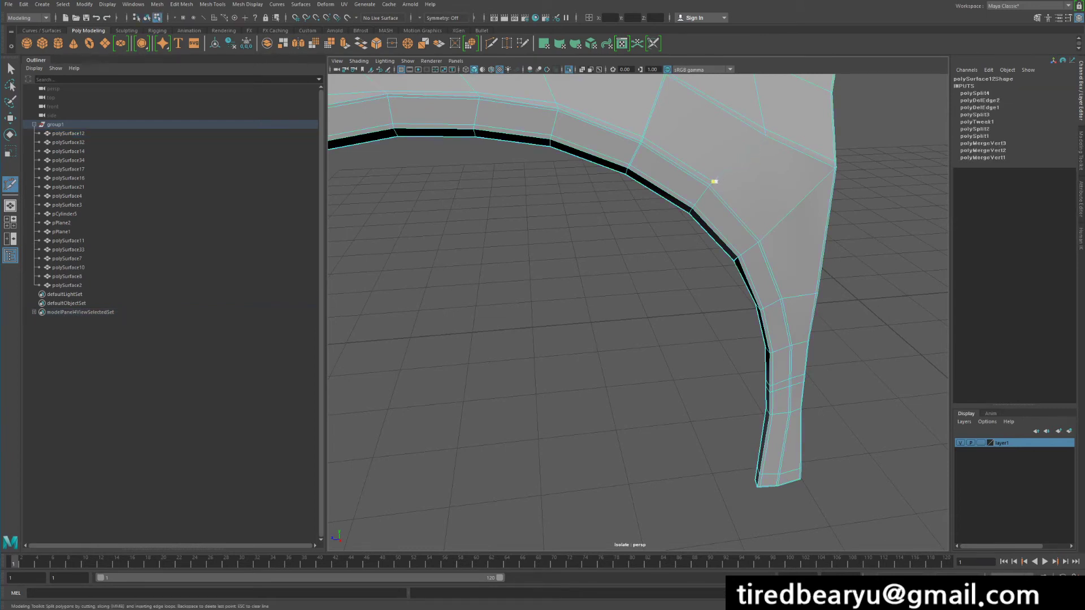
pyautogui.keyDown('alt'); pyautogui.moveTo(713, 182); pyautogui.dragTo(685, 150); pyautogui.keyUp('alt')
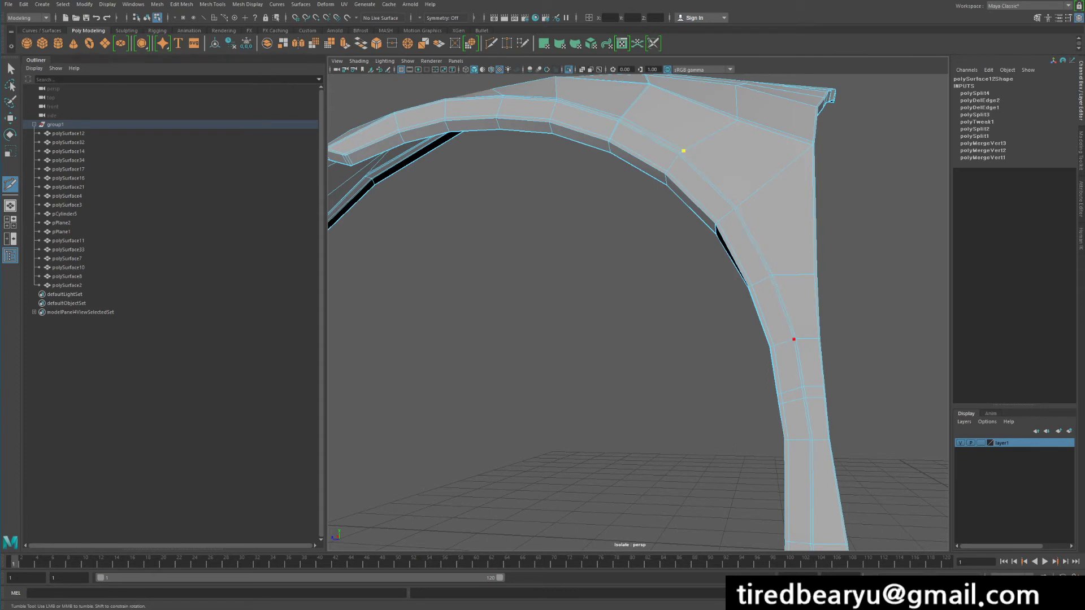
pyautogui.keyDown('alt'); pyautogui.moveTo(793, 339); pyautogui.dragTo(747, 338, button='middle'); pyautogui.keyUp('alt')
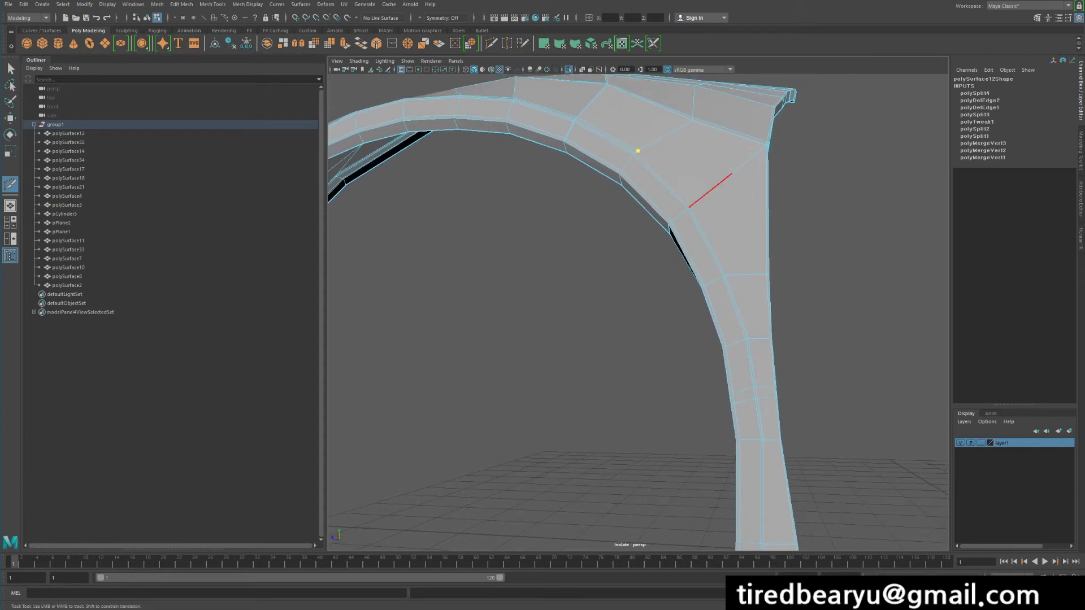
pyautogui.keyDown('alt'); pyautogui.moveTo(637, 151); pyautogui.dragTo(638, 167); pyautogui.keyUp('alt')
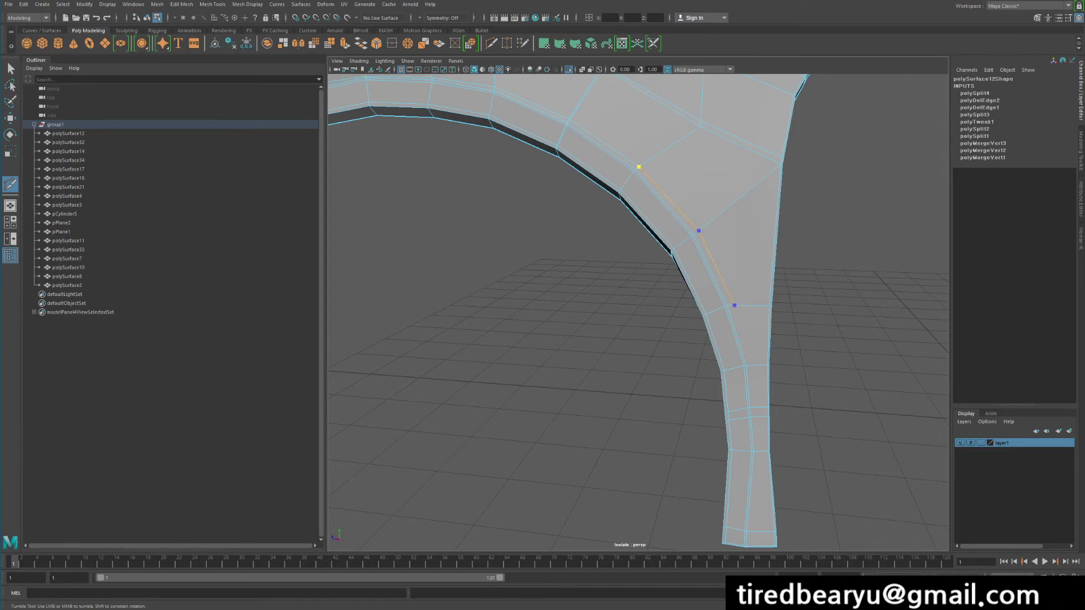
pyautogui.keyDown('alt'); pyautogui.moveTo(759, 411); pyautogui.dragTo(734, 296, button='middle'); pyautogui.keyUp('alt')
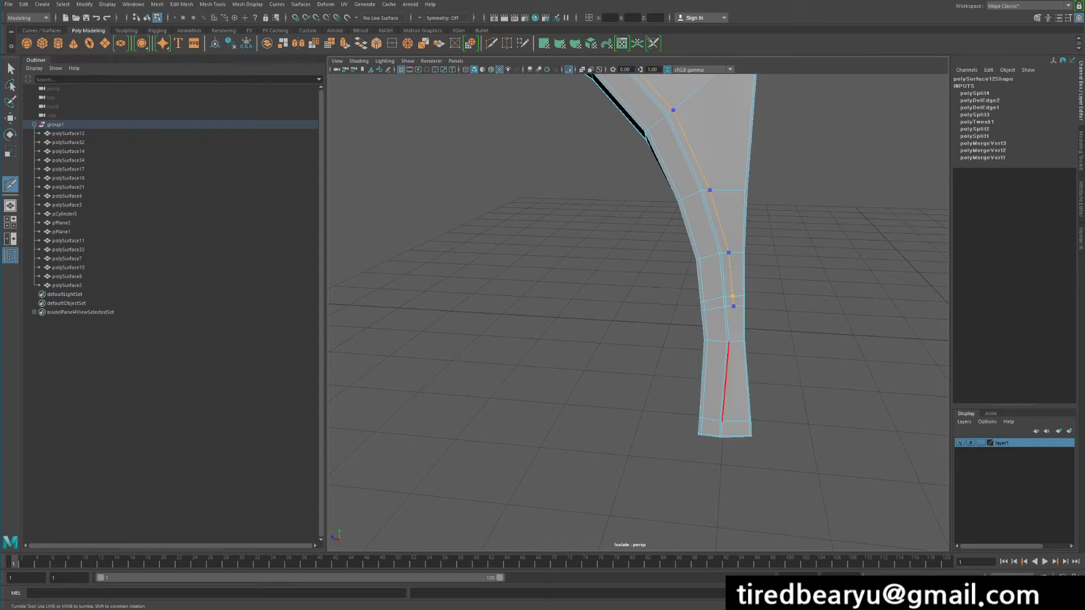
pyautogui.keyDown('alt'); pyautogui.moveTo(735, 434); pyautogui.dragTo(757, 302); pyautogui.keyUp('alt')
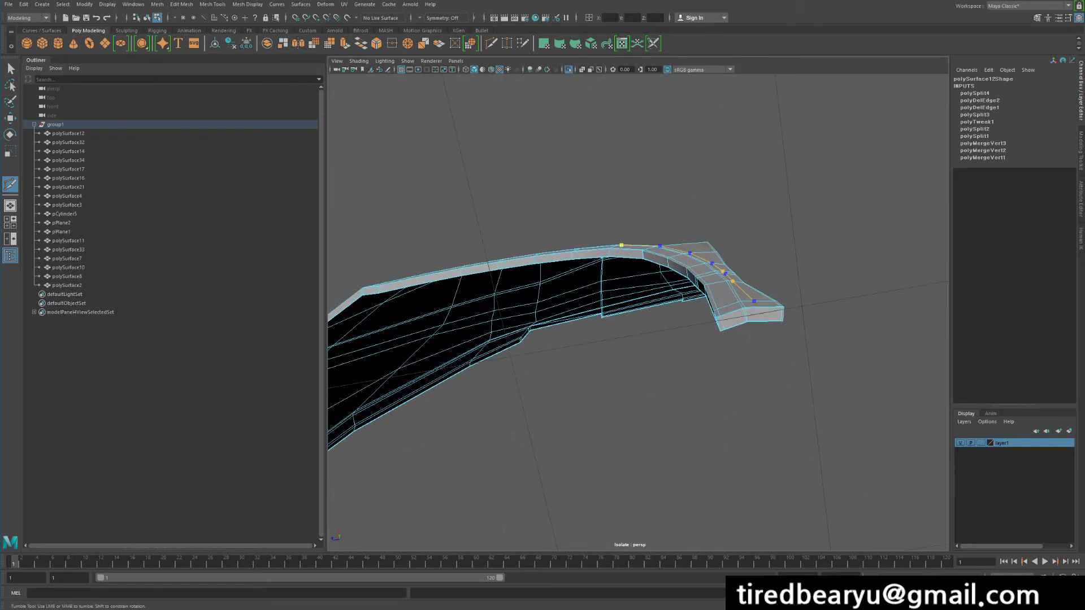
pyautogui.keyDown('alt'); pyautogui.moveTo(758, 322); pyautogui.dragTo(763, 366); pyautogui.keyUp('alt')
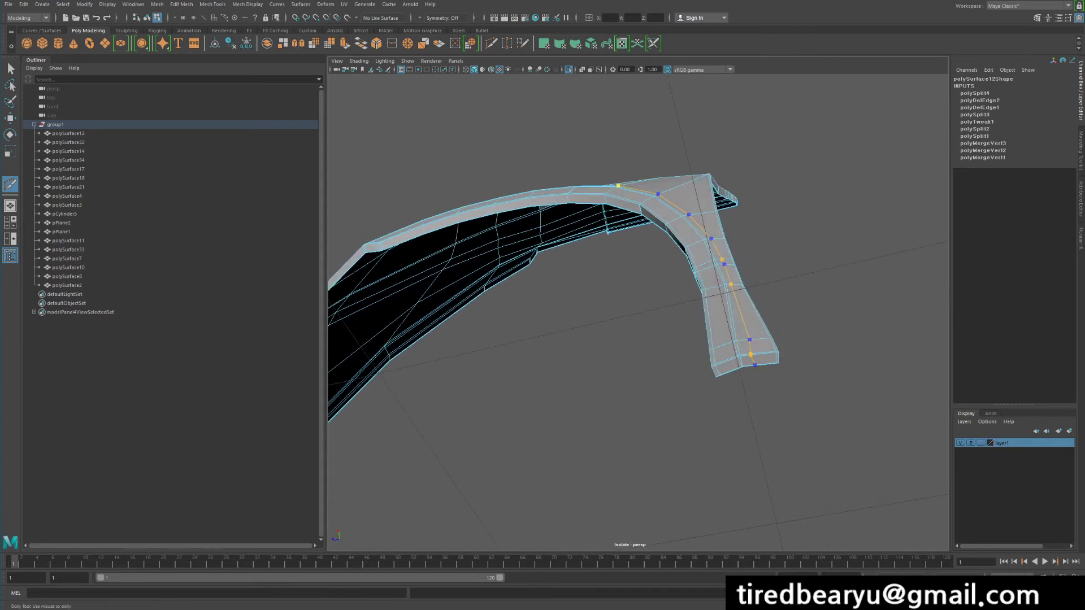
pyautogui.keyDown('alt'); pyautogui.moveTo(763, 366); pyautogui.dragTo(836, 361, button='right'); pyautogui.keyUp('alt')
pyautogui.press('Return')
# - Nudge the bottom corner vertex at the end of the fender leg slightly along the Z axis
pyautogui.keyDown('alt'); pyautogui.moveTo(841, 339); pyautogui.dragTo(822, 359); pyautogui.keyUp('alt')
pyautogui.click(864, 298)
pyautogui.moveTo(731, 338); pyautogui.dragTo(729, 310, button='right')
pyautogui.press('w')
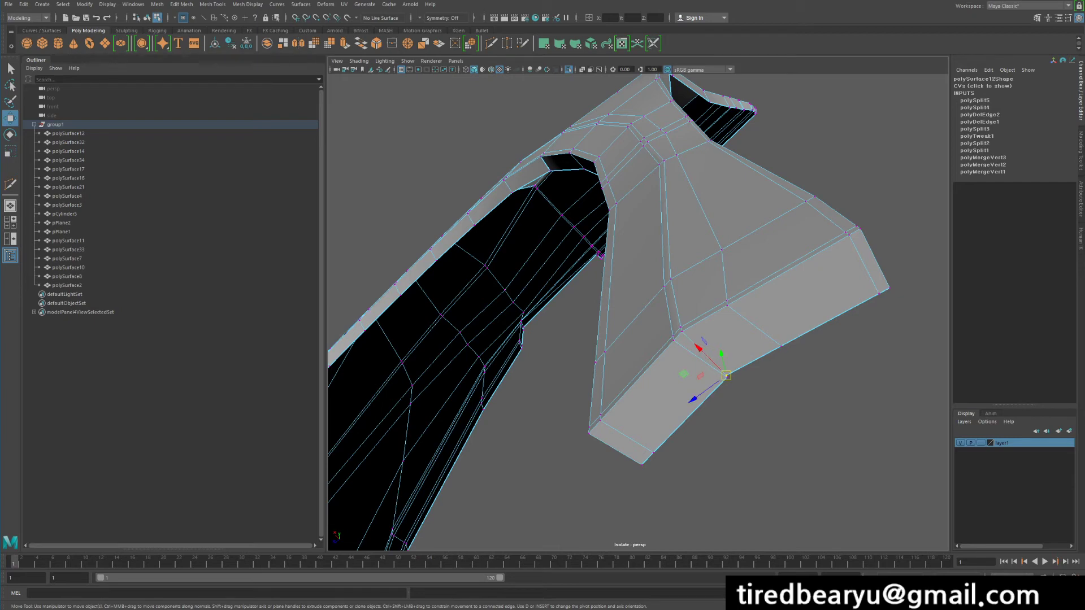
pyautogui.moveTo(693, 399); pyautogui.dragTo(696, 396)
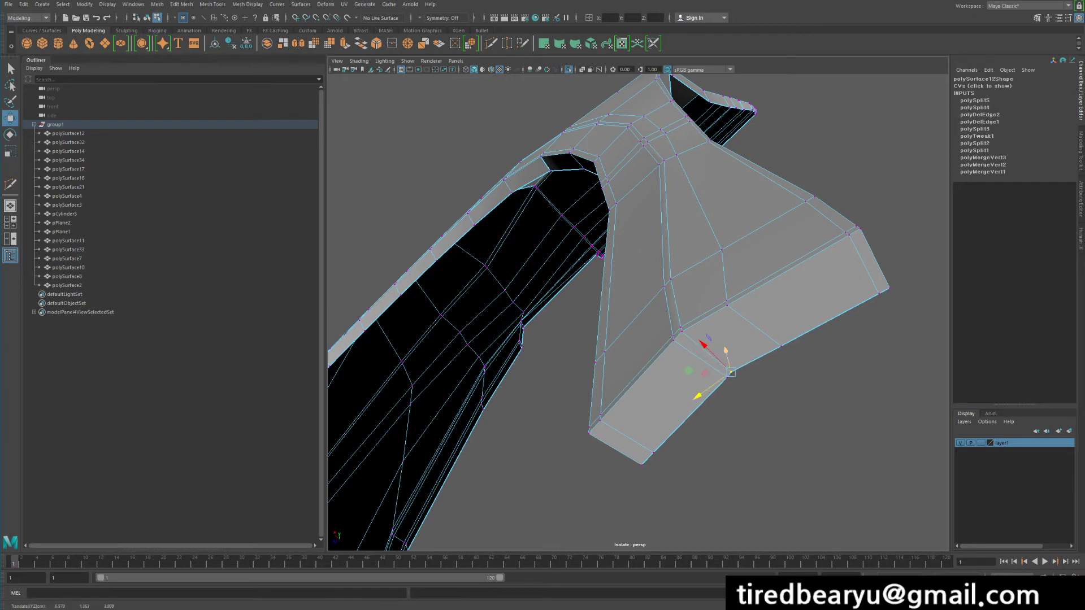
# - Inspect the fender in smooth preview and return it to the unsmoothed display
pyautogui.moveTo(729, 347); pyautogui.dragTo(790, 319, button='right')
pyautogui.keyDown('alt'); pyautogui.moveTo(734, 316); pyautogui.dragTo(429, 328); pyautogui.keyUp('alt')
pyautogui.press('3')
pyautogui.click(469, 339)
pyautogui.keyDown('alt'); pyautogui.moveTo(927, 316); pyautogui.dragTo(802, 452); pyautogui.keyUp('alt')
pyautogui.click(845, 324)
pyautogui.press('1')
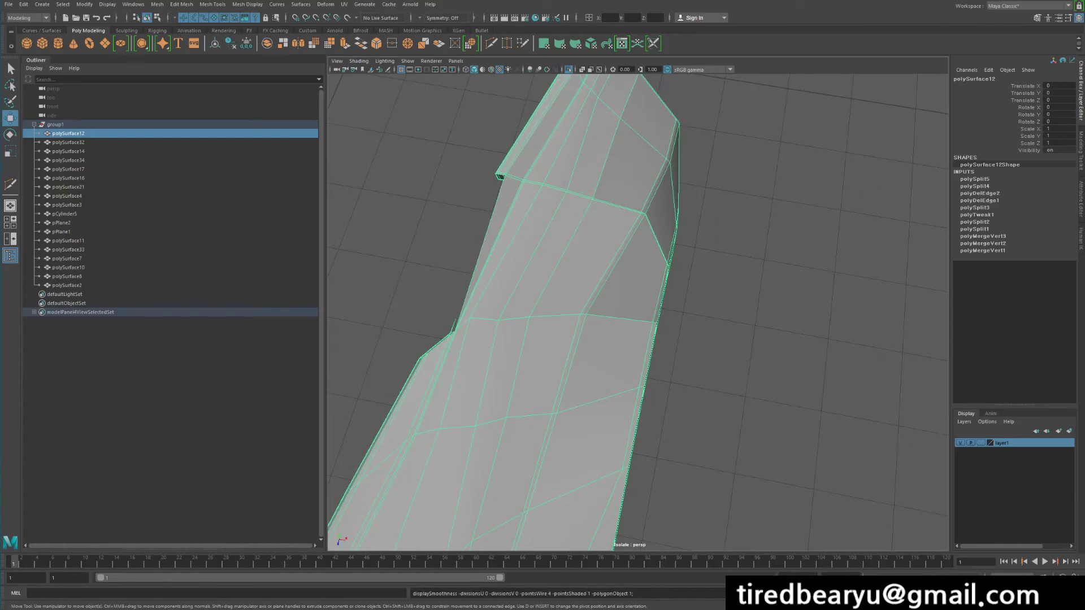
pyautogui.keyDown('alt'); pyautogui.moveTo(790, 362); pyautogui.dragTo(616, 316); pyautogui.keyUp('alt')
pyautogui.keyDown('alt'); pyautogui.moveTo(616, 316); pyautogui.dragTo(672, 325, button='right'); pyautogui.keyUp('alt')
pyautogui.keyDown('alt'); pyautogui.moveTo(673, 325); pyautogui.dragTo(605, 204); pyautogui.keyUp('alt')
pyautogui.rightClick(604, 204)
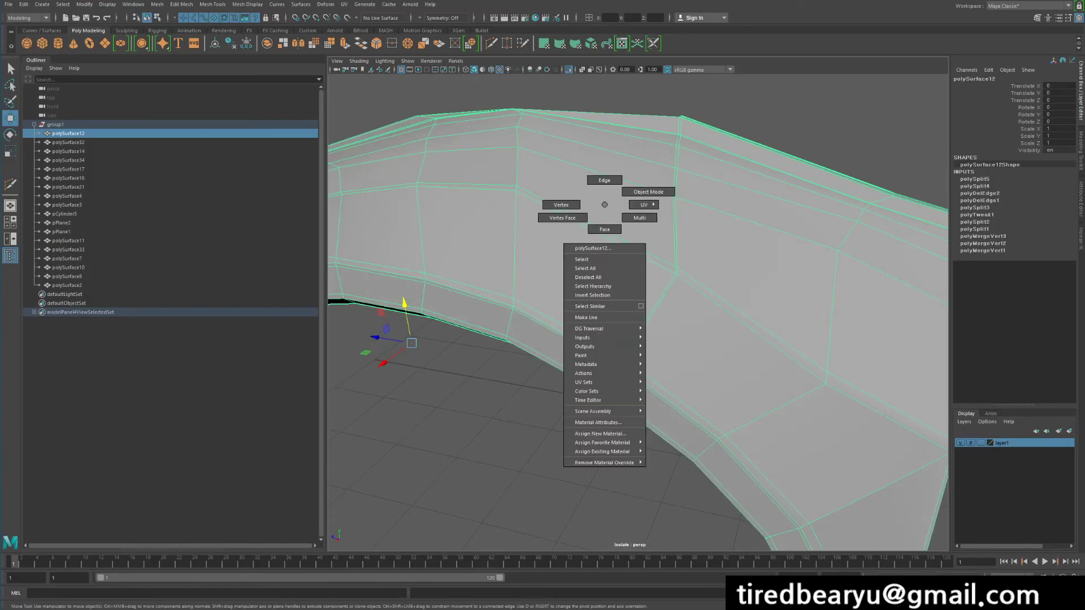
pyautogui.moveTo(604, 205); pyautogui.dragTo(604, 181, button='right')
pyautogui.scroll(3, 607, 178)
pyautogui.keyDown('alt'); pyautogui.moveTo(608, 178); pyautogui.dragTo(729, 142); pyautogui.keyUp('alt')
pyautogui.scroll(4, 734, 226)
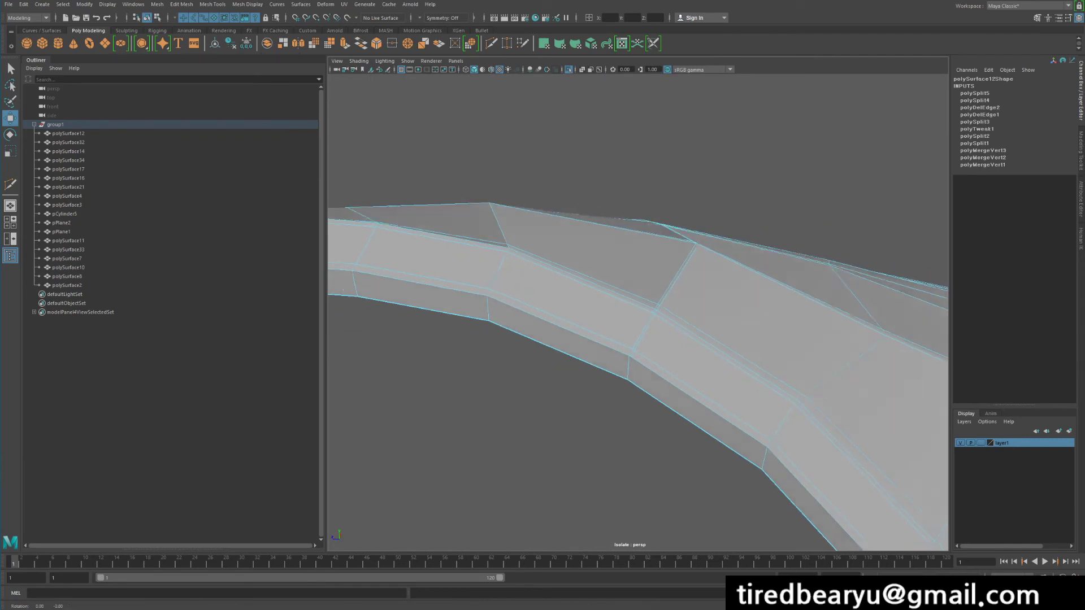
pyautogui.keyDown('alt'); pyautogui.moveTo(763, 294); pyautogui.dragTo(791, 263); pyautogui.keyUp('alt')
pyautogui.keyDown('shift'); pyautogui.moveTo(633, 308); pyautogui.dragTo(707, 332, button='right'); pyautogui.keyUp('shift')
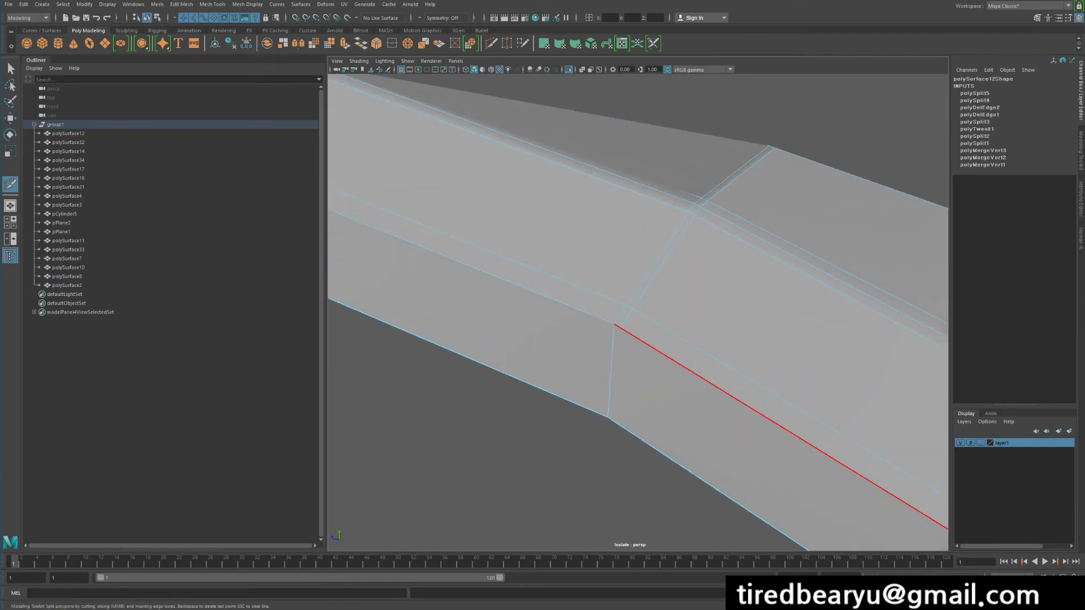
pyautogui.press('w')
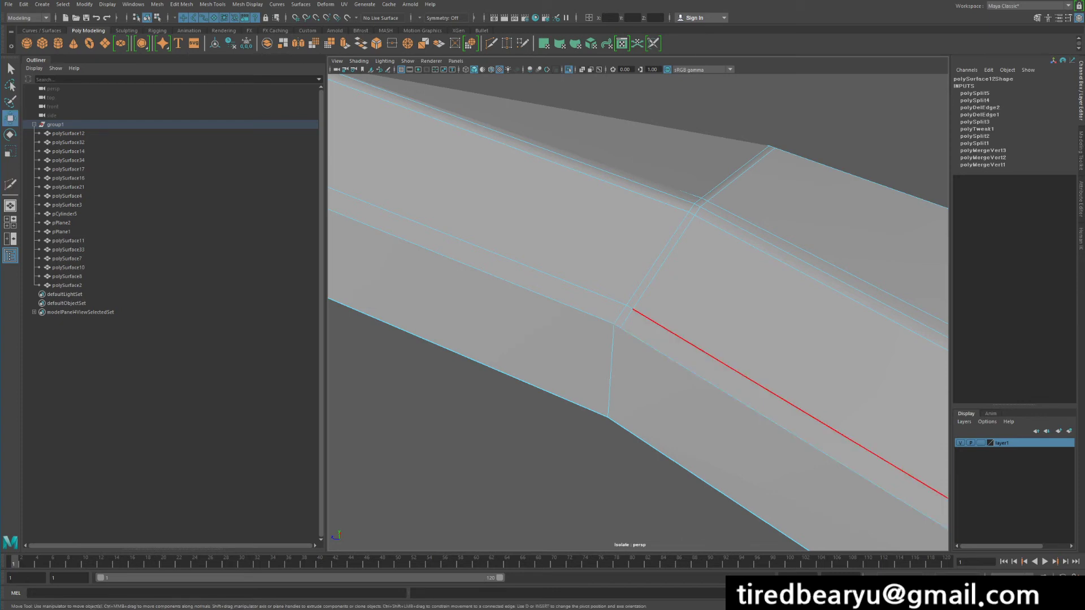
# - Select the wheel arch's inner lip face beside the cross edge and try moving it
pyautogui.moveTo(653, 320); pyautogui.dragTo(653, 365, button='right')
pyautogui.click(653, 374)
pyautogui.moveTo(857, 529); pyautogui.dragTo(877, 550)
pyautogui.scroll(-5, 852, 533)
pyautogui.keyDown('alt'); pyautogui.moveTo(831, 418); pyautogui.dragTo(771, 380); pyautogui.keyUp('alt')
pyautogui.hotkey('ctrl', 'z')
# - Try several small moves of the selected lip face, undoing each one
pyautogui.scroll(4, 771, 379)
pyautogui.keyDown('alt'); pyautogui.moveTo(780, 390); pyautogui.dragTo(792, 335, button='middle'); pyautogui.keyUp('alt')
pyautogui.moveTo(792, 336); pyautogui.dragTo(783, 339, button='middle')
pyautogui.hotkey('ctrl', 'z')
pyautogui.moveTo(825, 447); pyautogui.dragTo(824, 449)
pyautogui.scroll(4, 824, 448)
pyautogui.keyDown('alt'); pyautogui.moveTo(819, 360); pyautogui.dragTo(786, 376, button='middle'); pyautogui.keyUp('alt')
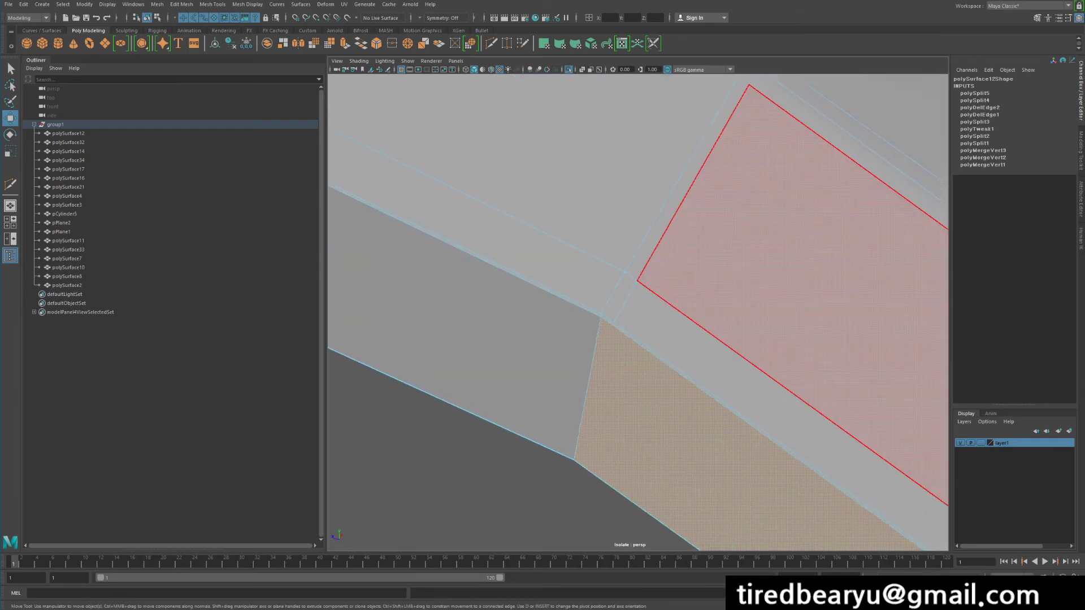
pyautogui.hotkey('ctrl', 'z')
pyautogui.scroll(-12, 785, 375)
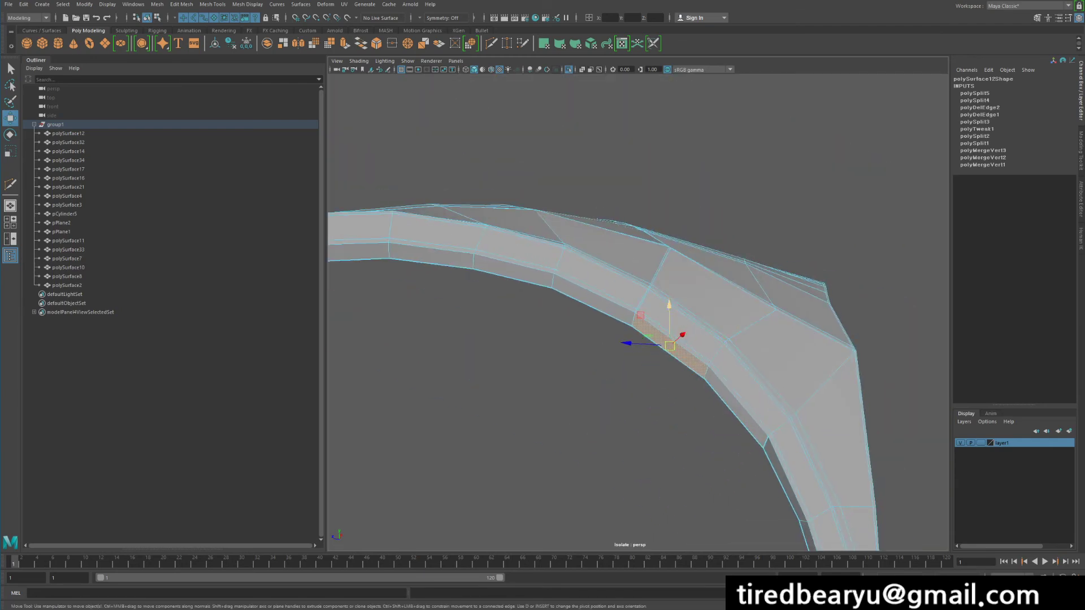
pyautogui.moveTo(669, 306); pyautogui.dragTo(669, 308)
pyautogui.hotkey('ctrl', 'z')
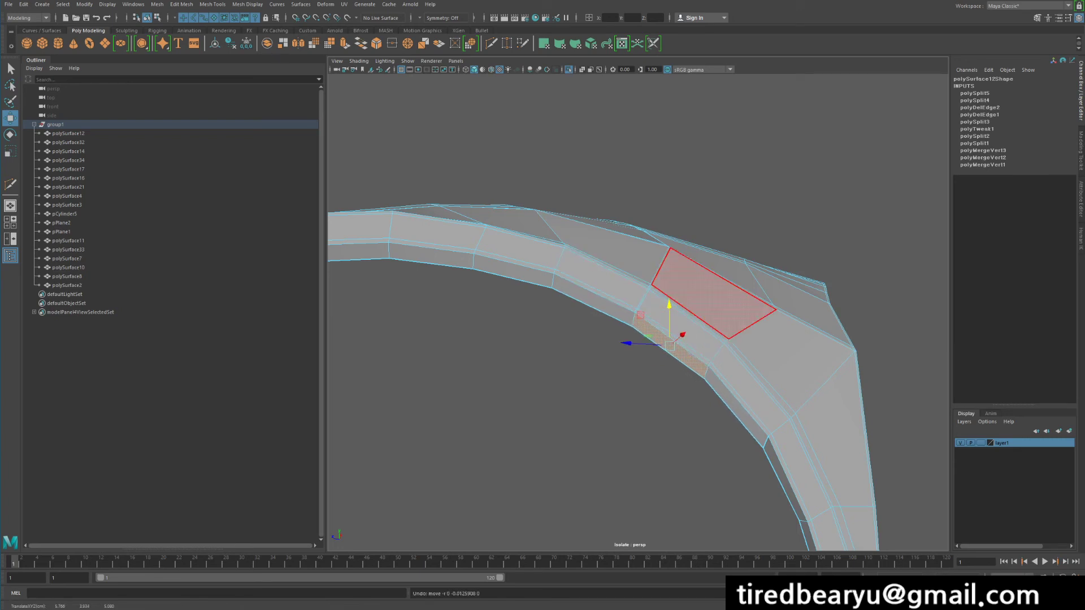
# - Shift the selected wheel-arch lip face slightly downward and check the fender in smooth preview
pyautogui.scroll(2, 713, 294)
pyautogui.keyDown('alt'); pyautogui.moveTo(713, 294); pyautogui.dragTo(715, 285, button='middle'); pyautogui.keyUp('alt')
pyautogui.scroll(10, 637, 334)
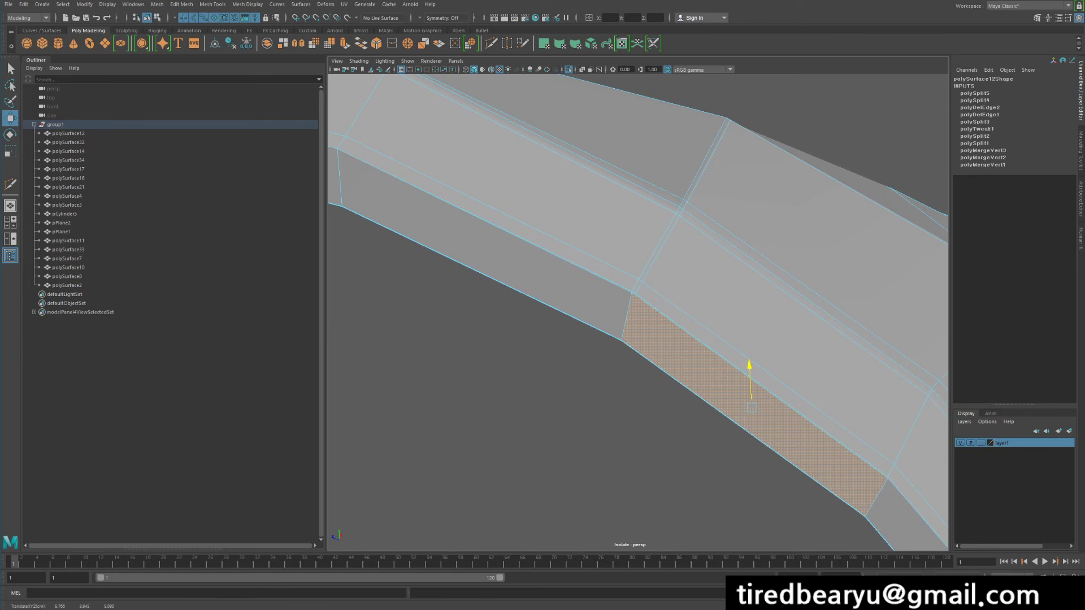
pyautogui.scroll(8, 637, 339)
pyautogui.hotkey('ctrl', 'z')
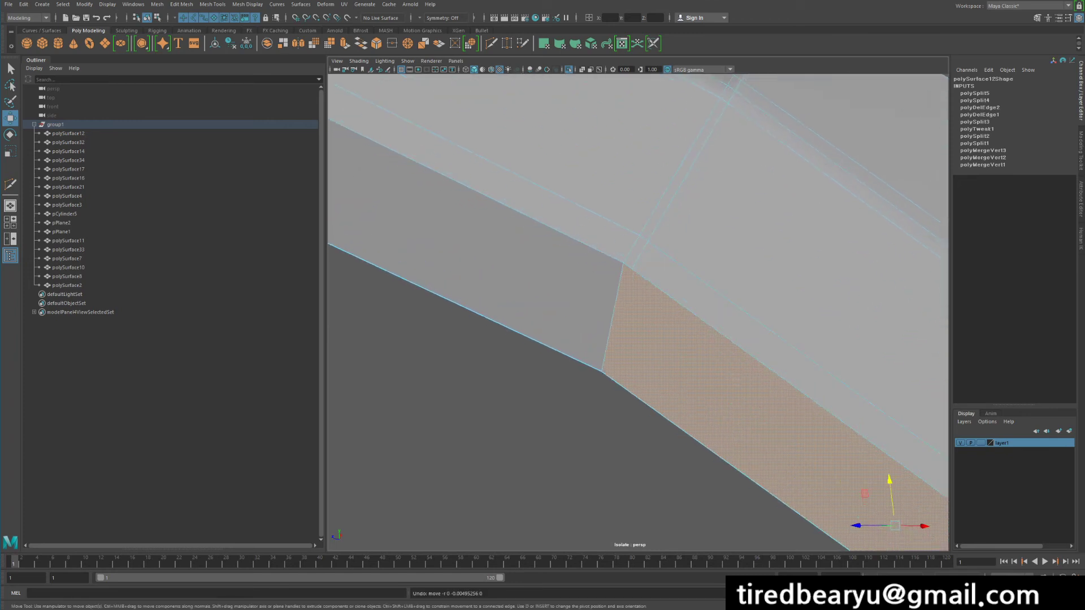
pyautogui.moveTo(678, 285); pyautogui.dragTo(678, 287, button='middle')
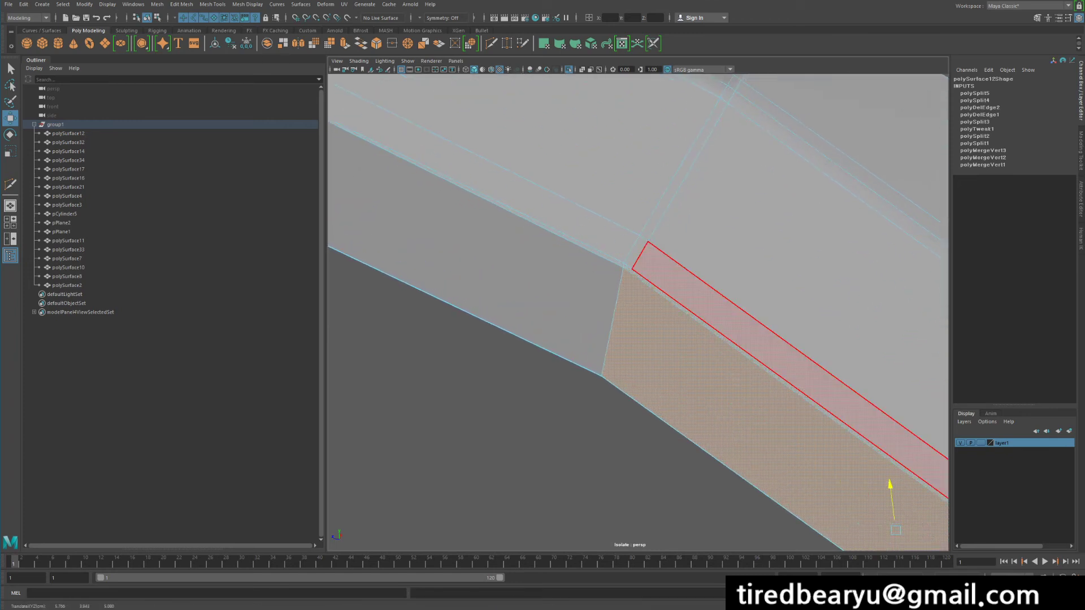
pyautogui.scroll(-10, 637, 339)
pyautogui.scroll(-3, 688, 258)
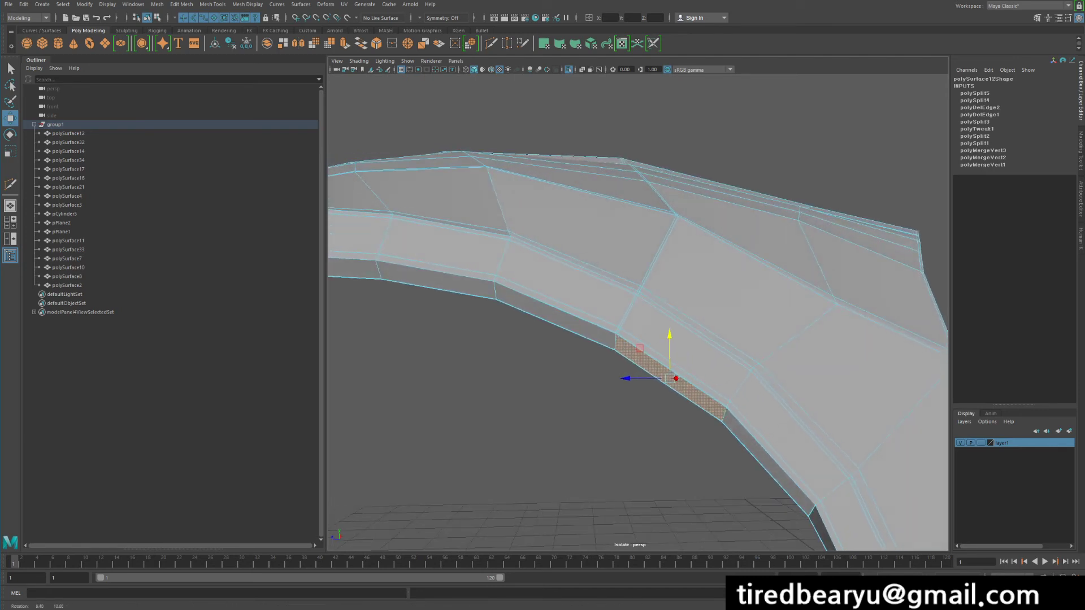
pyautogui.rightClick(688, 258)
pyautogui.moveTo(688, 259); pyautogui.dragTo(732, 246, button='right')
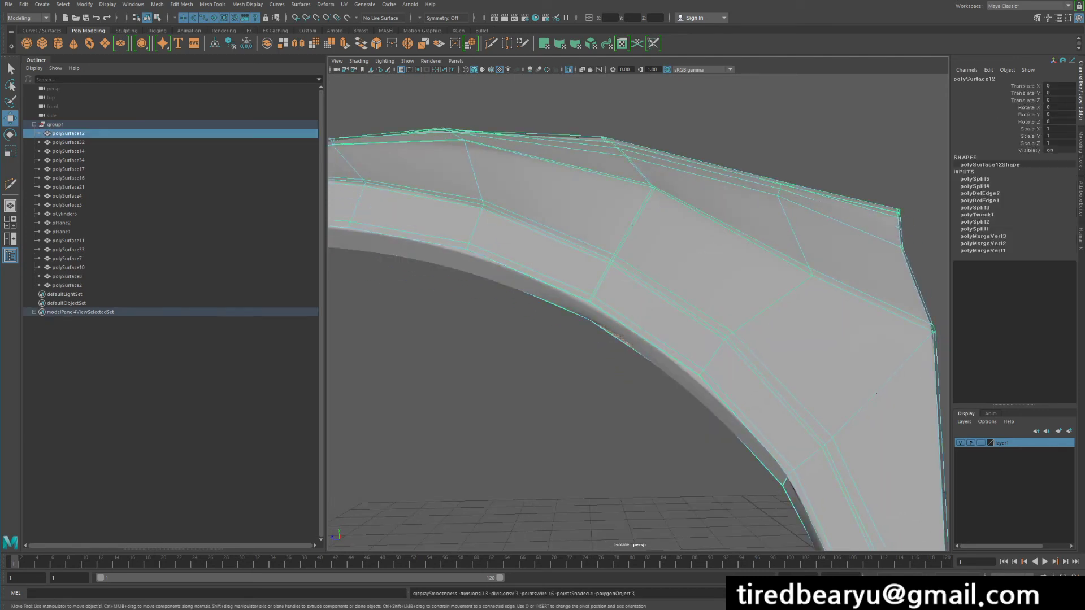
# - Inspect the fender's upper surface in smooth preview without its selection wireframe, and switch it back to the unsmoothed display
pyautogui.click(734, 122)
pyautogui.keyDown('alt'); pyautogui.moveTo(728, 186); pyautogui.dragTo(721, 243); pyautogui.keyUp('alt')
pyautogui.click(720, 243)
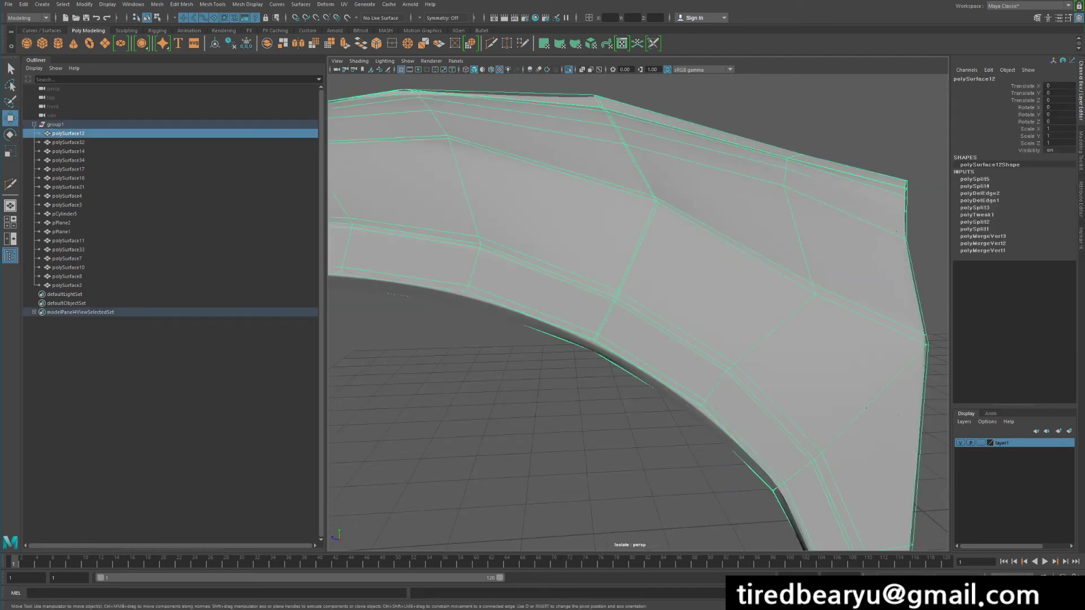
pyautogui.press('1')
# - Examine the unsmoothed fender from several sides, including its inner lip, front end and wheel arch
pyautogui.keyDown('alt'); pyautogui.moveTo(638, 305); pyautogui.dragTo(757, 359); pyautogui.keyUp('alt')
pyautogui.scroll(-3, 633, 305)
pyautogui.scroll(-3, 655, 316)
pyautogui.scroll(1, 757, 359)
pyautogui.keyDown('alt'); pyautogui.moveTo(633, 316); pyautogui.dragTo(751, 316, button='right'); pyautogui.keyUp('alt')
pyautogui.keyDown('alt'); pyautogui.moveTo(593, 243); pyautogui.dragTo(683, 389, button='middle'); pyautogui.keyUp('alt')
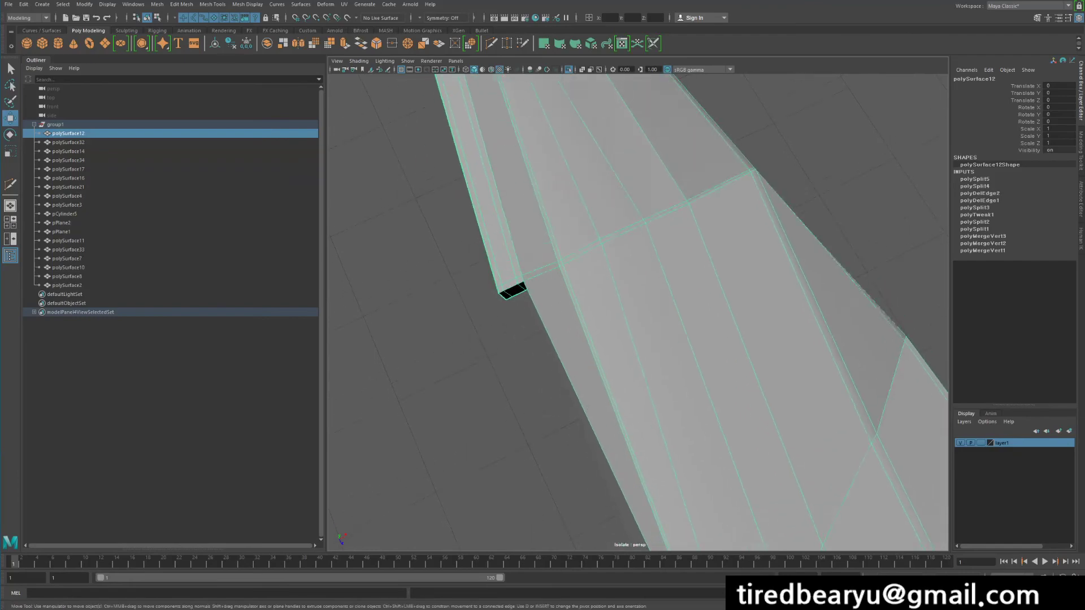
pyautogui.keyDown('alt'); pyautogui.moveTo(638, 350); pyautogui.dragTo(650, 282); pyautogui.keyUp('alt')
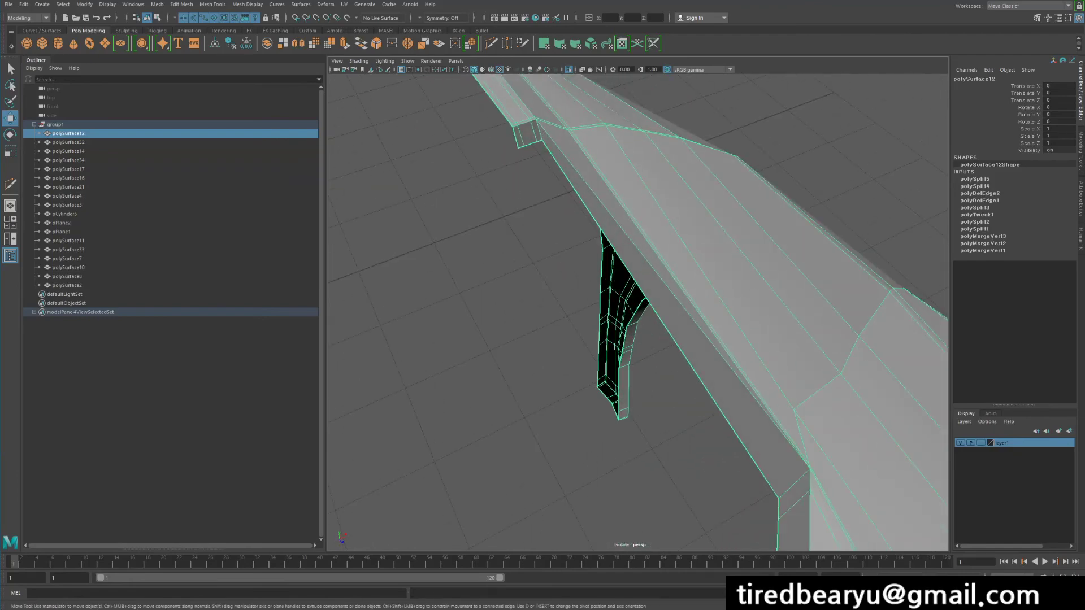
pyautogui.keyDown('alt'); pyautogui.moveTo(706, 300); pyautogui.dragTo(525, 305); pyautogui.keyUp('alt')
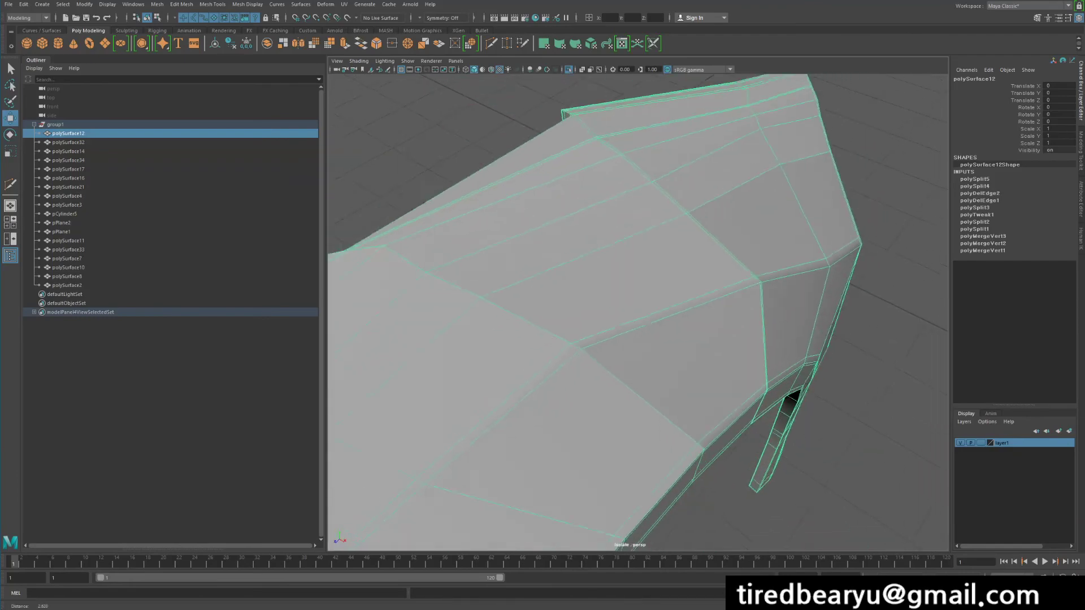
pyautogui.keyDown('alt'); pyautogui.moveTo(700, 345); pyautogui.dragTo(546, 254); pyautogui.keyUp('alt')
pyautogui.keyDown('alt'); pyautogui.moveTo(650, 317); pyautogui.dragTo(565, 317, button='right'); pyautogui.keyUp('alt')
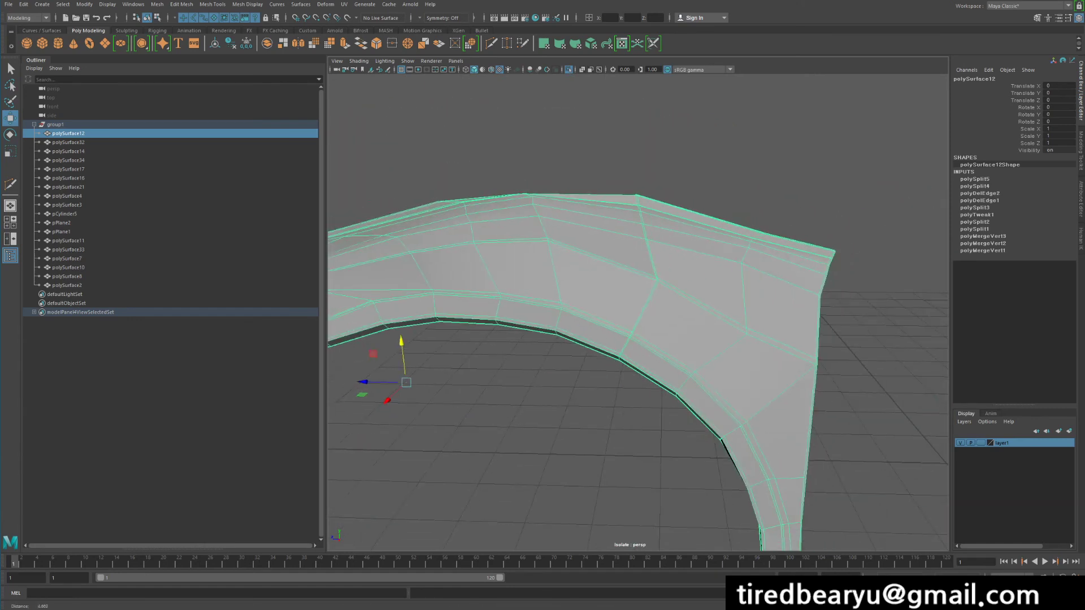
pyautogui.keyDown('alt'); pyautogui.moveTo(639, 339); pyautogui.dragTo(640, 273); pyautogui.keyUp('alt')
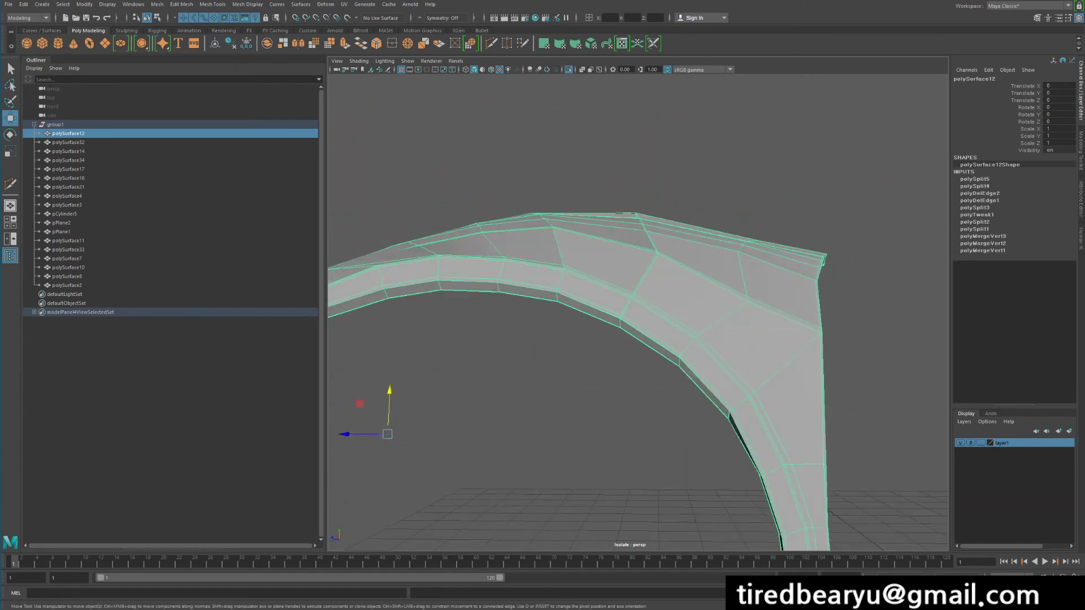
pyautogui.keyDown('alt'); pyautogui.moveTo(599, 334); pyautogui.dragTo(636, 332, button='middle'); pyautogui.keyUp('alt')
pyautogui.keyDown('alt'); pyautogui.moveTo(616, 316); pyautogui.dragTo(711, 380); pyautogui.keyUp('alt')
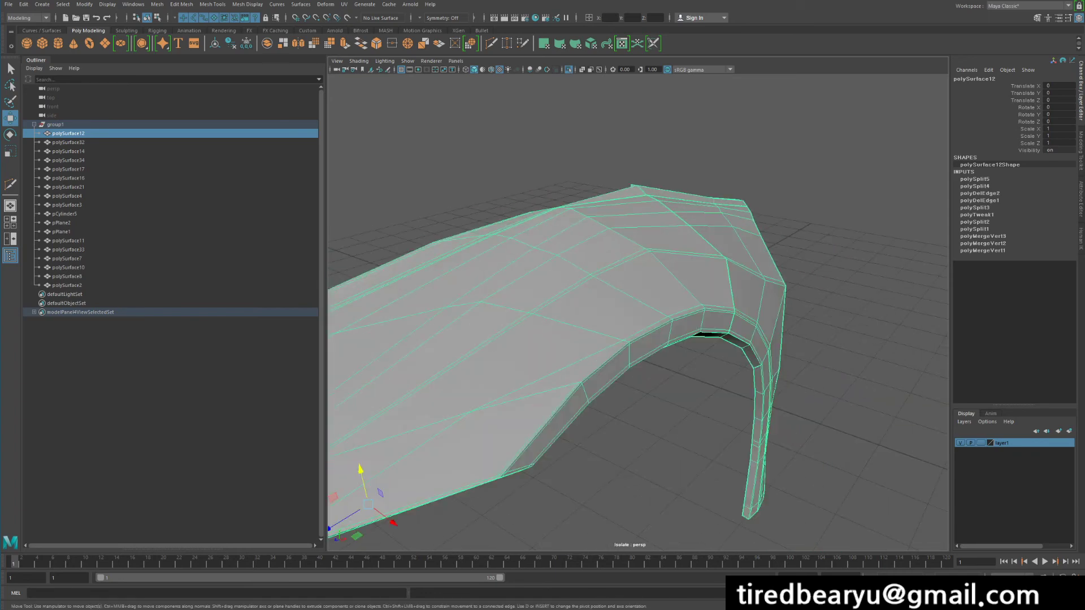
pyautogui.keyDown('alt'); pyautogui.moveTo(627, 338); pyautogui.dragTo(545, 331); pyautogui.keyUp('alt')
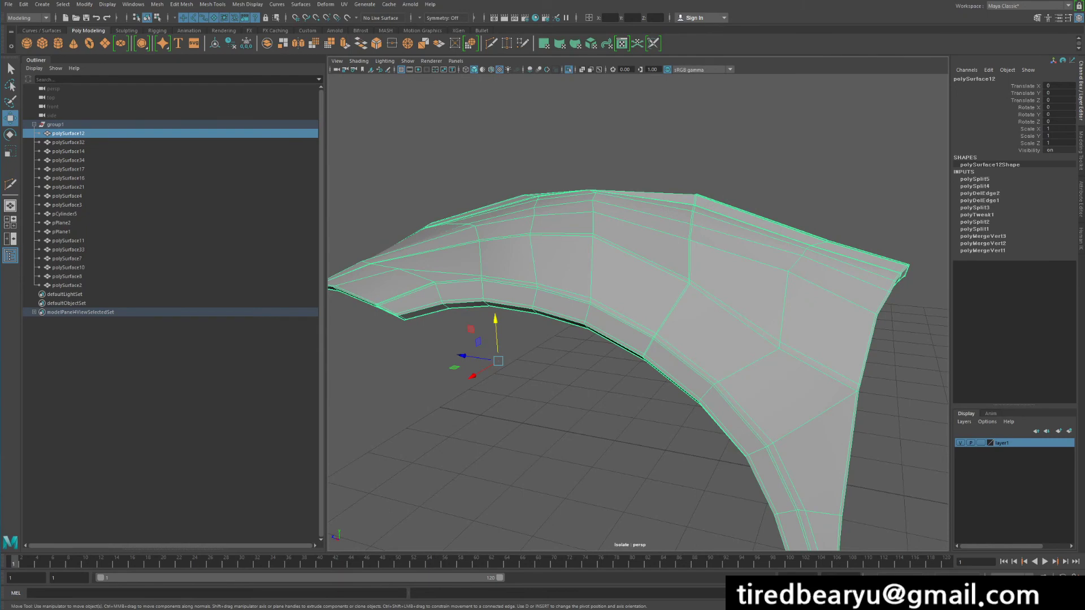
pyautogui.keyDown('alt'); pyautogui.moveTo(610, 316); pyautogui.dragTo(624, 367); pyautogui.keyUp('alt')
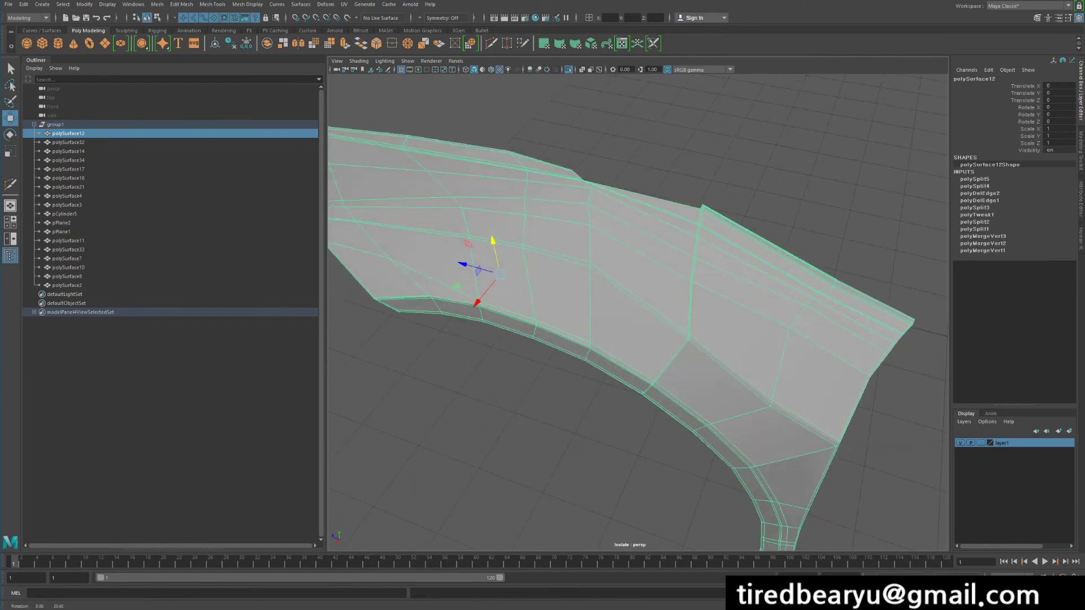
# - Try selecting single faces near the upper end of the fender's cross strip, including the narrow face between the closely spaced cuts
pyautogui.keyDown('alt'); pyautogui.moveTo(624, 350); pyautogui.dragTo(684, 356, button='right'); pyautogui.keyUp('alt')
pyautogui.keyDown('alt'); pyautogui.moveTo(666, 355); pyautogui.dragTo(638, 314); pyautogui.keyUp('alt')
pyautogui.keyDown('alt'); pyautogui.moveTo(638, 317); pyautogui.dragTo(669, 320, button='right'); pyautogui.keyUp('alt')
pyautogui.keyDown('alt'); pyautogui.moveTo(669, 319); pyautogui.dragTo(681, 350); pyautogui.keyUp('alt')
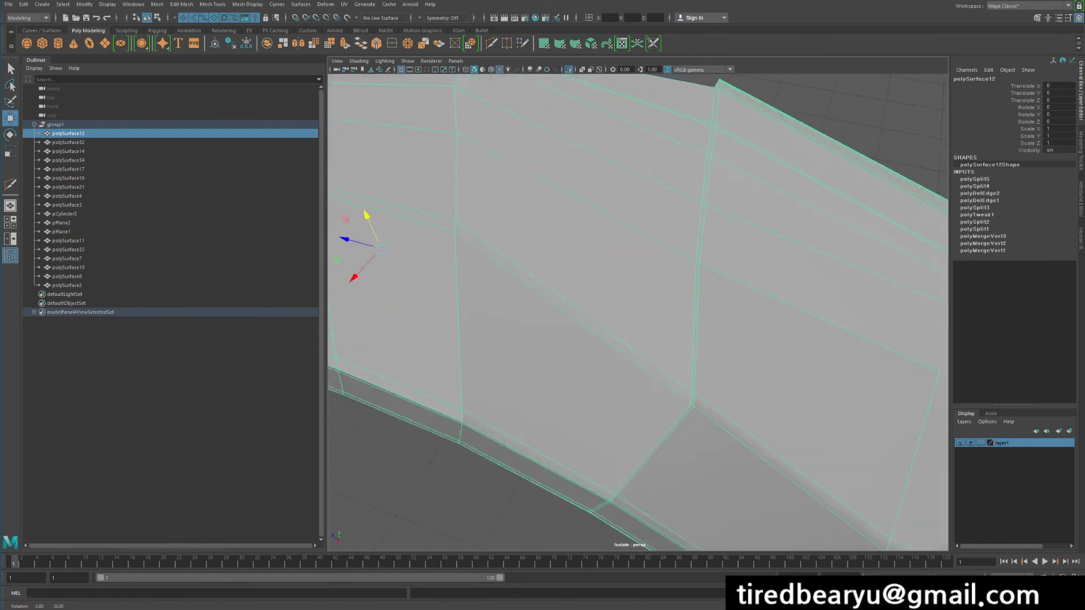
pyautogui.keyDown('alt'); pyautogui.moveTo(680, 293); pyautogui.dragTo(658, 376, button='middle'); pyautogui.keyUp('alt')
pyautogui.moveTo(699, 287); pyautogui.dragTo(698, 312, button='right')
pyautogui.click(734, 210)
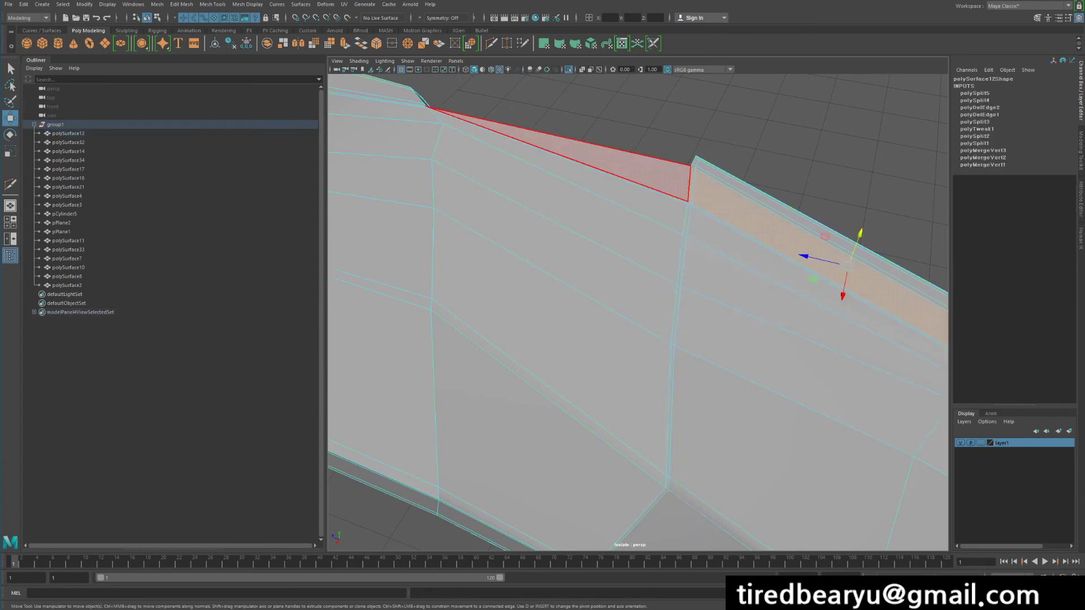
pyautogui.keyDown('shift'); pyautogui.click(691, 185); pyautogui.keyUp('shift')
pyautogui.keyDown('alt'); pyautogui.moveTo(709, 198); pyautogui.dragTo(686, 209, button='middle'); pyautogui.keyUp('alt')
pyautogui.keyDown('alt'); pyautogui.moveTo(685, 209); pyautogui.dragTo(735, 215, button='right'); pyautogui.keyUp('alt')
pyautogui.keyDown('alt'); pyautogui.moveTo(734, 215); pyautogui.dragTo(730, 202); pyautogui.keyUp('alt')
pyautogui.keyDown('alt'); pyautogui.moveTo(731, 202); pyautogui.dragTo(663, 210, button='right'); pyautogui.keyUp('alt')
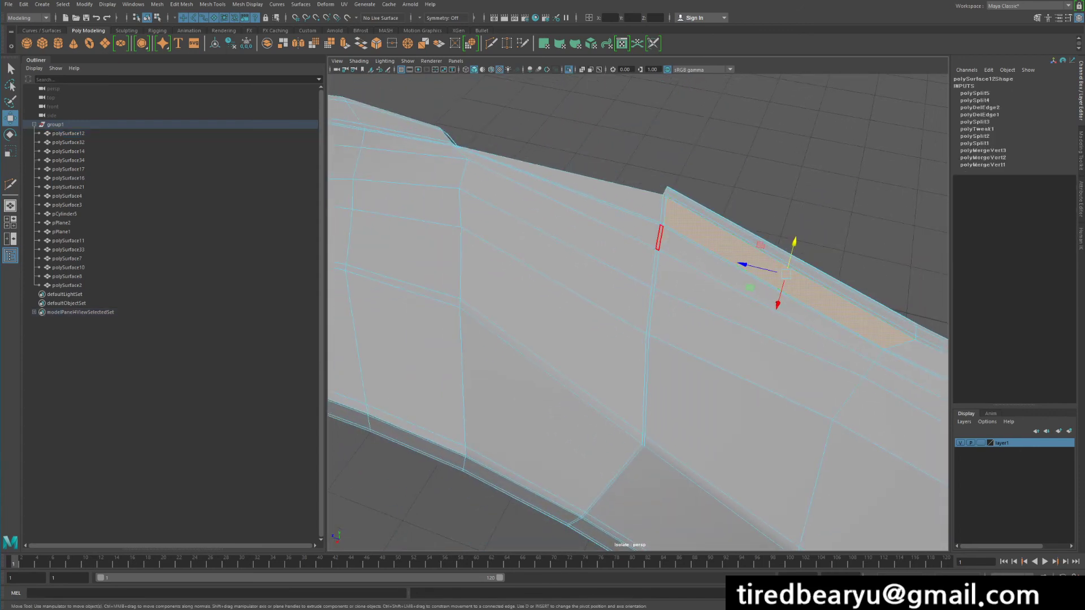
pyautogui.keyDown('alt'); pyautogui.moveTo(619, 346); pyautogui.dragTo(625, 309); pyautogui.keyUp('alt')
pyautogui.keyDown('alt'); pyautogui.moveTo(626, 309); pyautogui.dragTo(617, 335, button='middle'); pyautogui.keyUp('alt')
pyautogui.rightClick(647, 207)
pyautogui.click(654, 182)
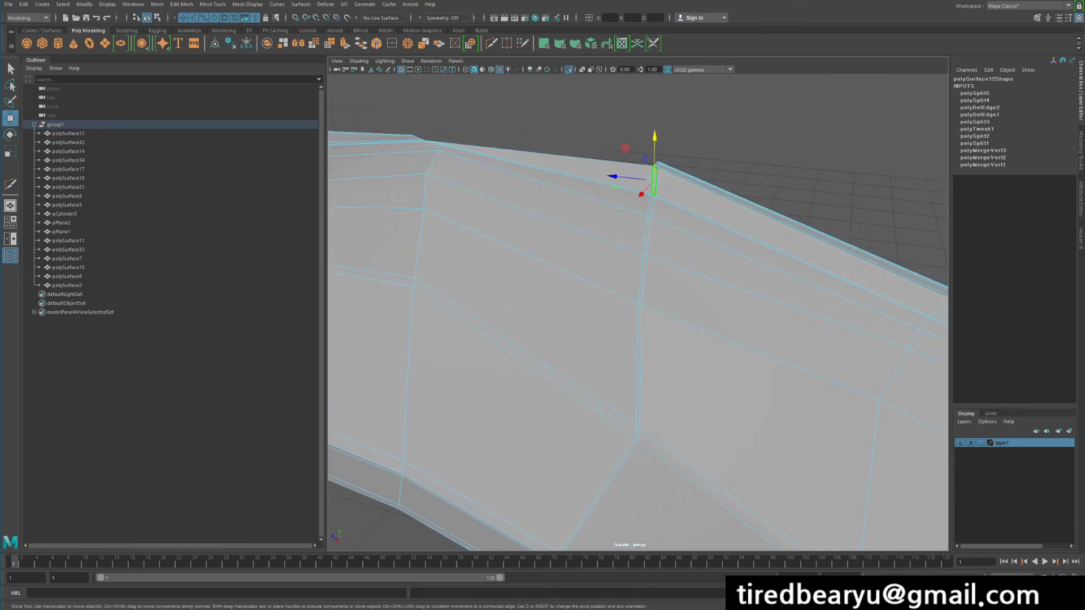
# - Select only the narrow face strip running across the fender to the wheel arch, leaving the wide faces beside it unselected
pyautogui.press('q')
pyautogui.moveTo(643, 231); pyautogui.dragTo(643, 208, button='right')
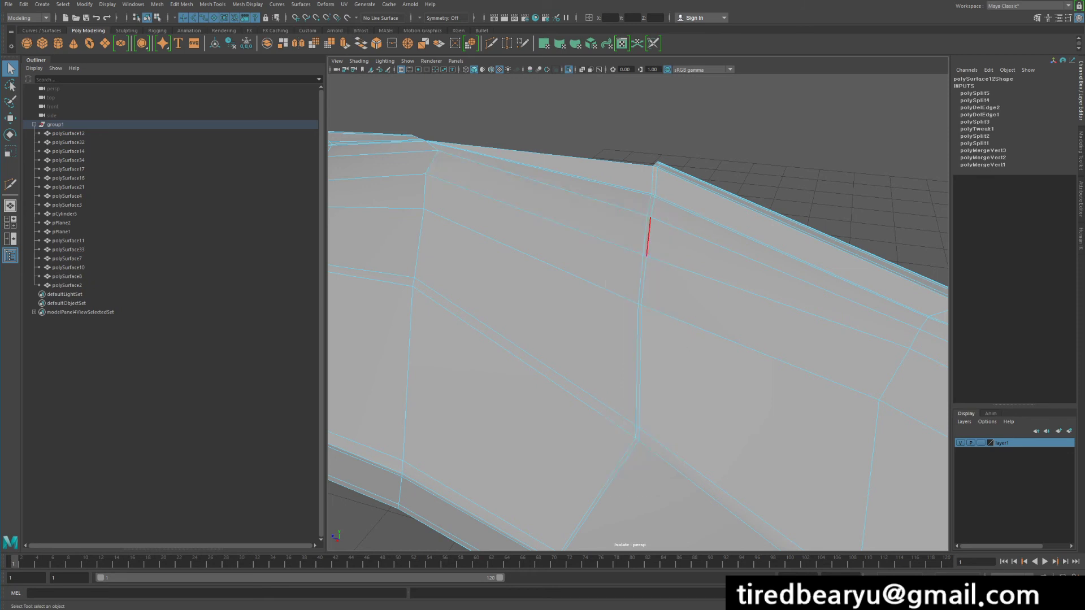
pyautogui.keyDown('alt'); pyautogui.moveTo(638, 367); pyautogui.dragTo(687, 339); pyautogui.keyUp('alt')
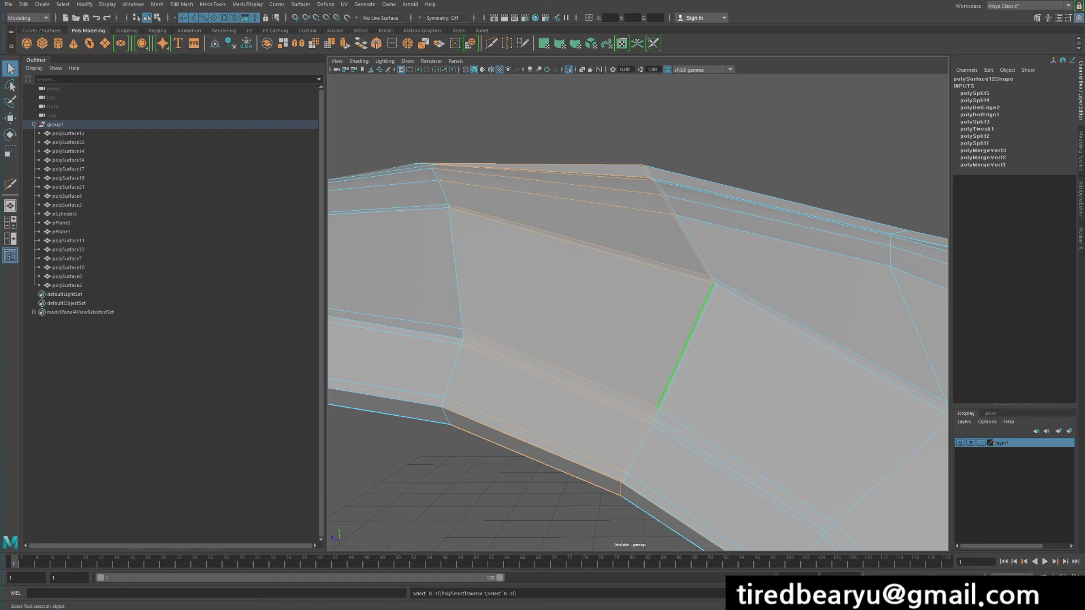
pyautogui.hotkey('ctrl', 'z')
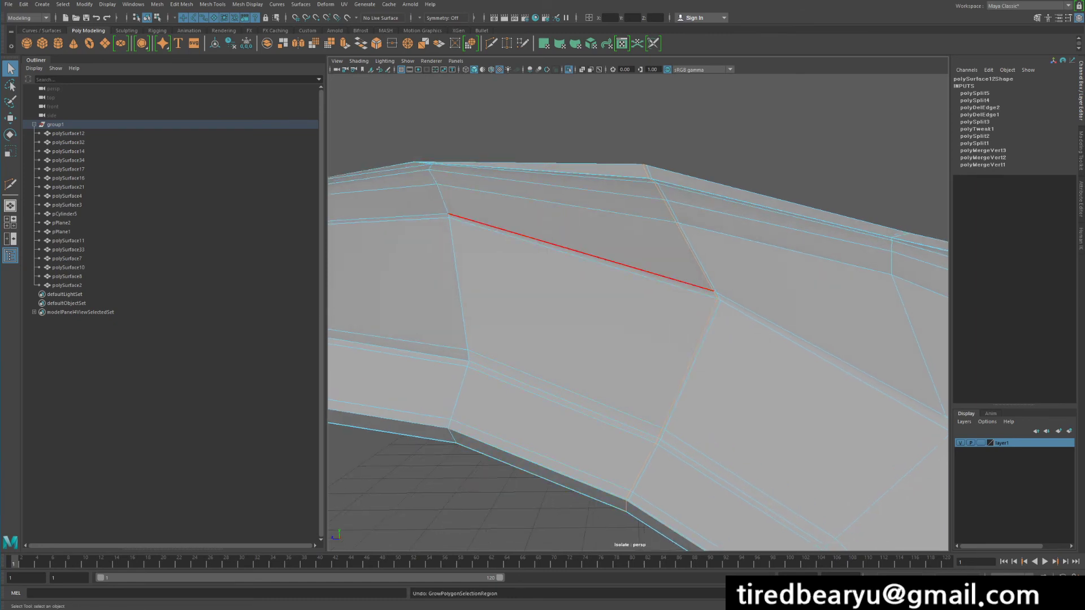
pyautogui.hotkey('ctrl', 'F11')
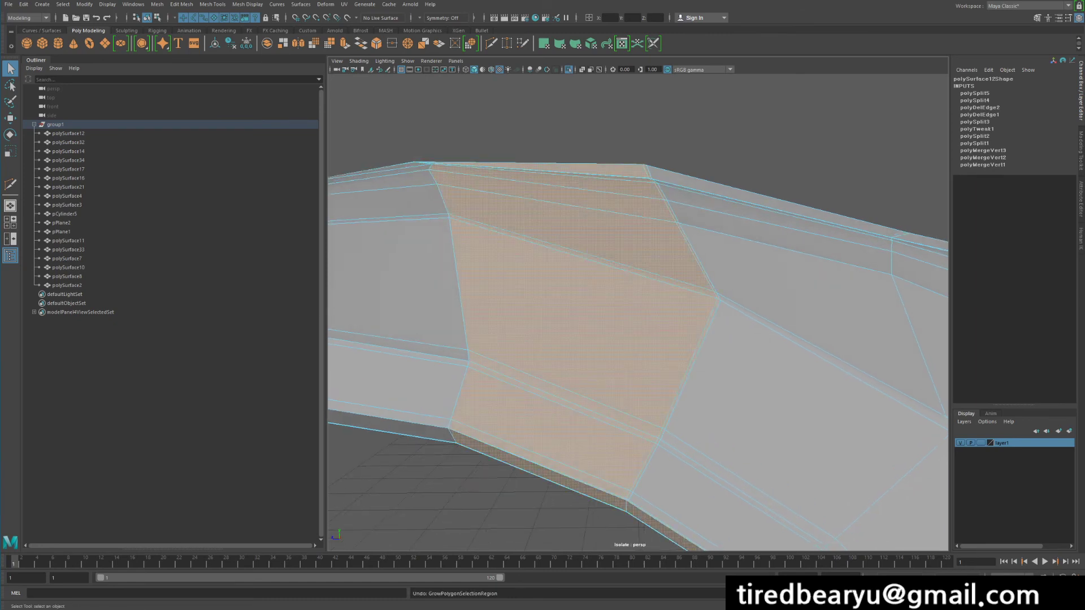
pyautogui.scroll(-2, 581, 232)
pyautogui.keyDown('ctrl'); pyautogui.moveTo(407, 108); pyautogui.dragTo(545, 479); pyautogui.keyUp('ctrl')
pyautogui.keyDown('alt'); pyautogui.moveTo(637, 468); pyautogui.dragTo(581, 398, button='middle'); pyautogui.keyUp('alt')
pyautogui.keyDown('ctrl'); pyautogui.click(640, 448); pyautogui.keyUp('ctrl')
pyautogui.keyDown('alt'); pyautogui.moveTo(644, 429); pyautogui.dragTo(634, 474); pyautogui.keyUp('alt')
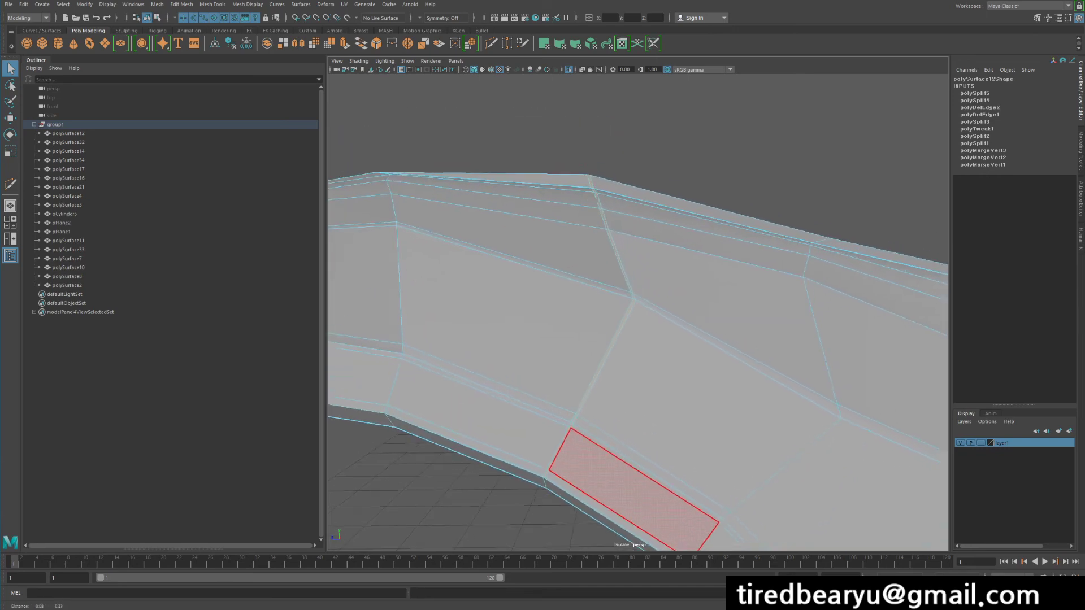
# - Extrude the narrow cross strip slightly inward twice to form a panel-gap groove, and return to object selection
pyautogui.scroll(3, 627, 350)
pyautogui.keyDown('alt'); pyautogui.moveTo(627, 339); pyautogui.dragTo(720, 415); pyautogui.keyUp('alt')
pyautogui.scroll(-3, 720, 406)
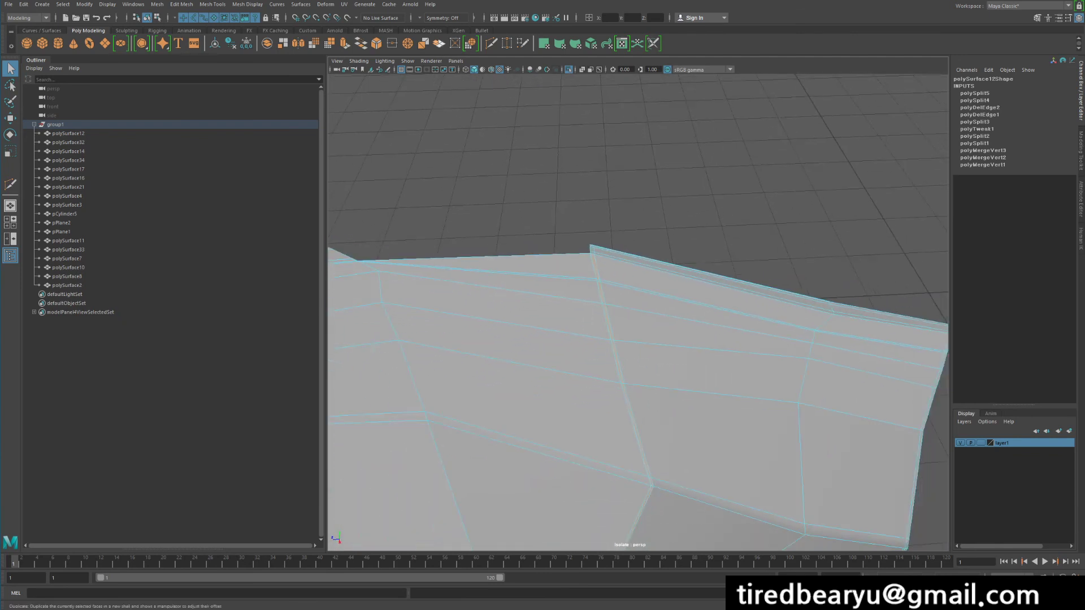
pyautogui.keyDown('alt'); pyautogui.moveTo(590, 317); pyautogui.dragTo(583, 298, button='middle'); pyautogui.keyUp('alt')
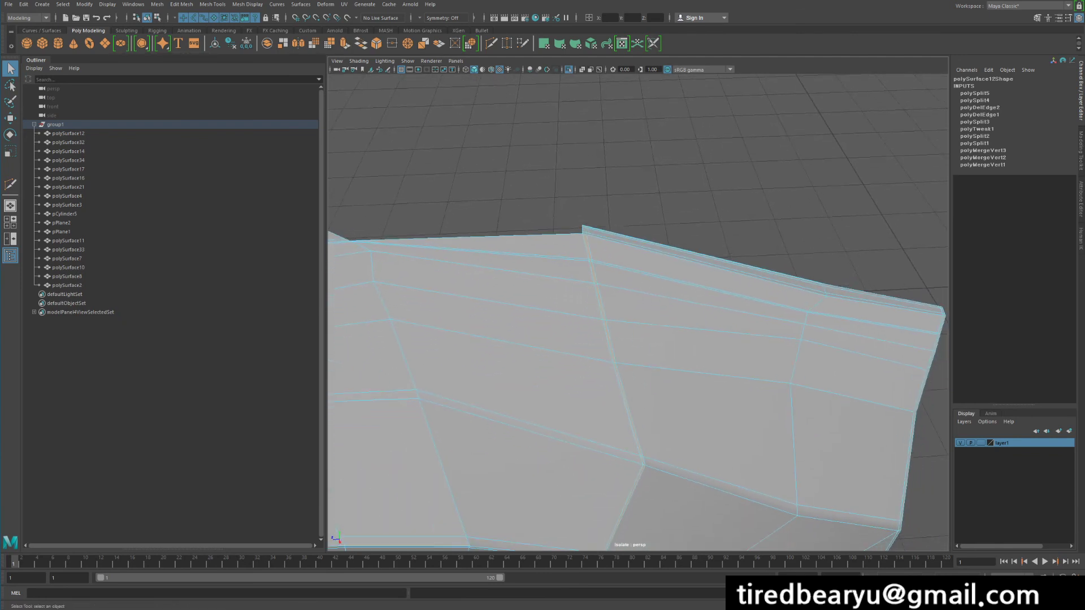
pyautogui.hotkey('ctrl', 'e')
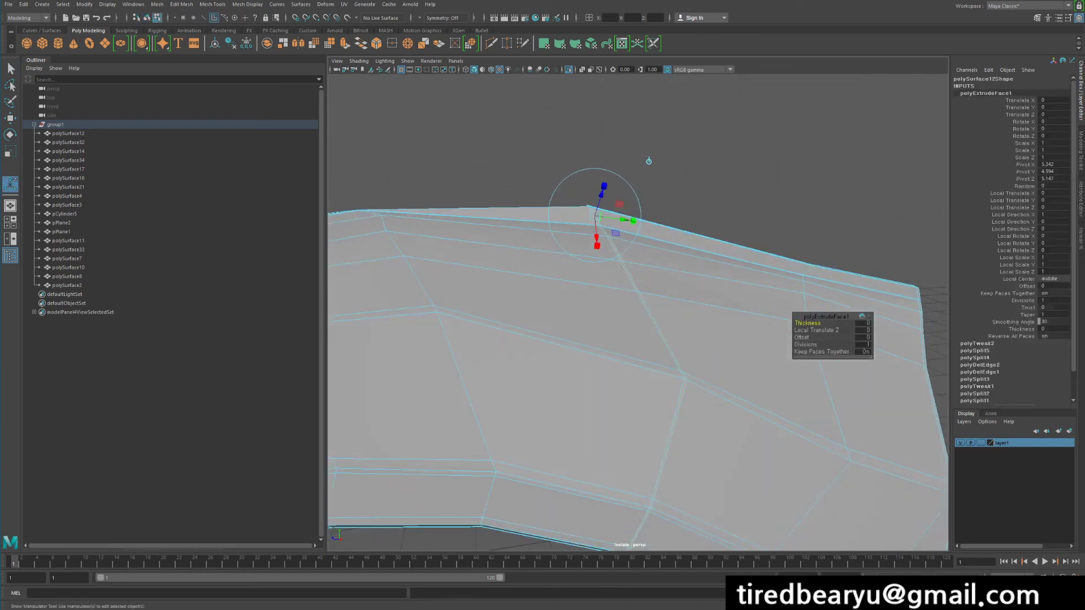
pyautogui.moveTo(601, 193); pyautogui.dragTo(601, 197)
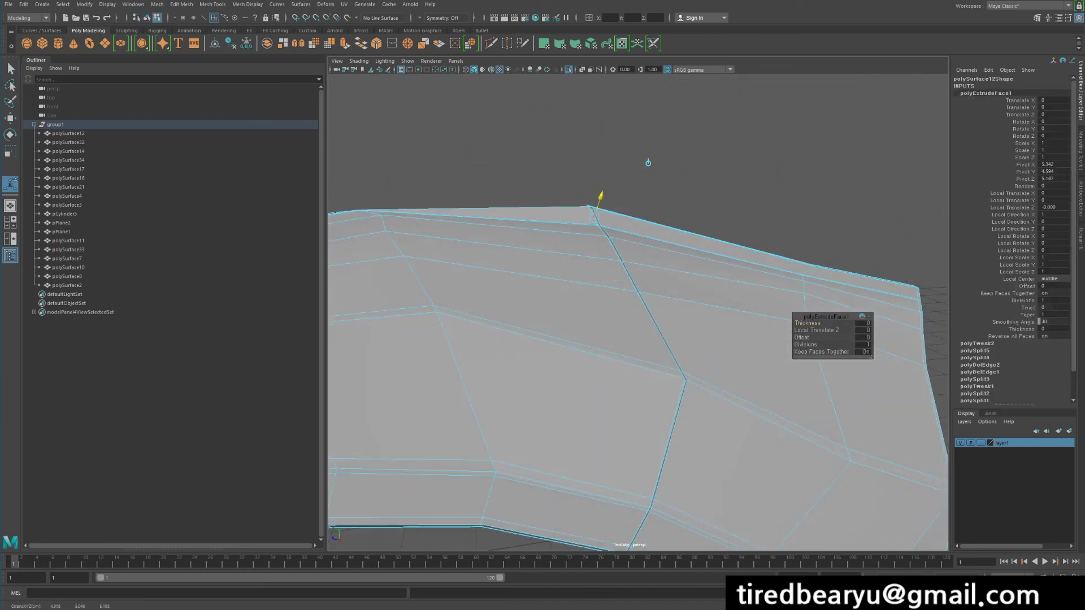
pyautogui.hotkey('ctrl', 'e')
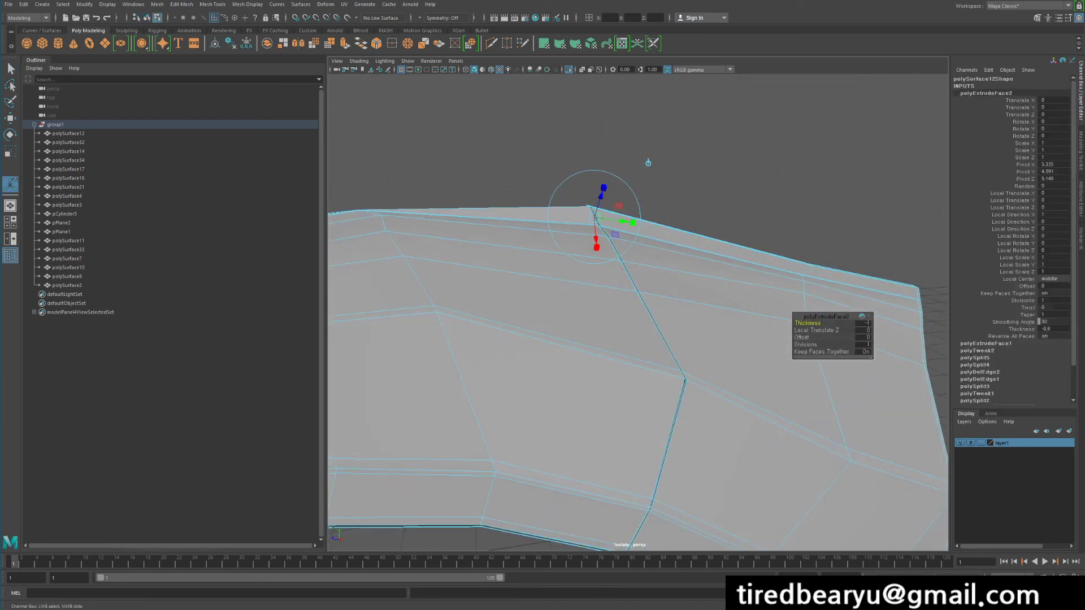
pyautogui.moveTo(602, 190); pyautogui.dragTo(600, 200)
pyautogui.press('q')
pyautogui.press('F8')
# - Inspect the recessed groove up close in smooth preview and return the fender to the unsmoothed display
pyautogui.press('3')
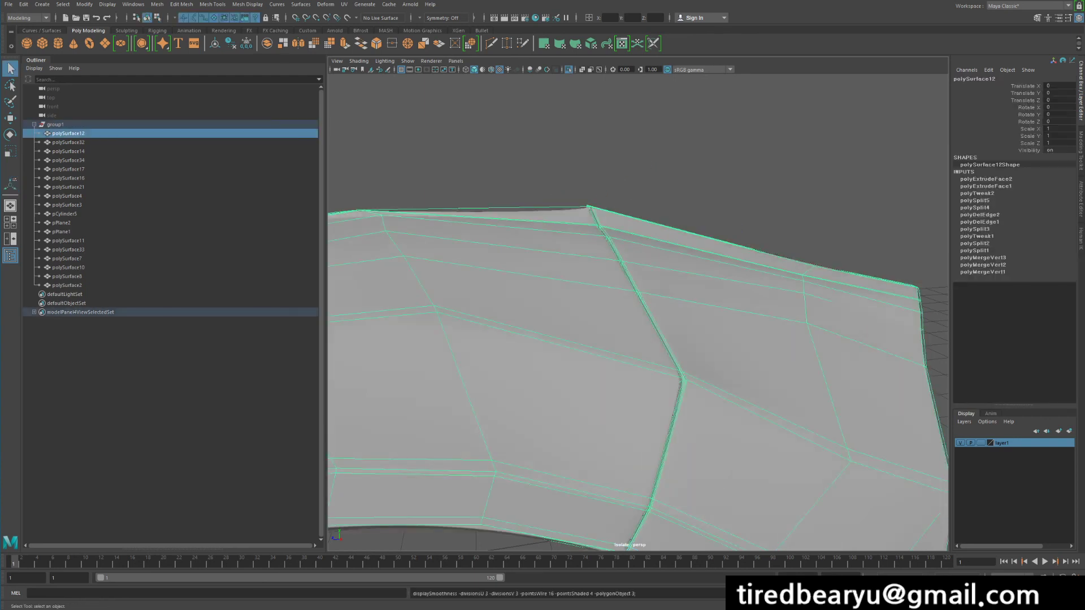
pyautogui.click(678, 164)
pyautogui.keyDown('alt'); pyautogui.moveTo(667, 339); pyautogui.dragTo(627, 305); pyautogui.keyUp('alt')
pyautogui.scroll(7, 638, 312)
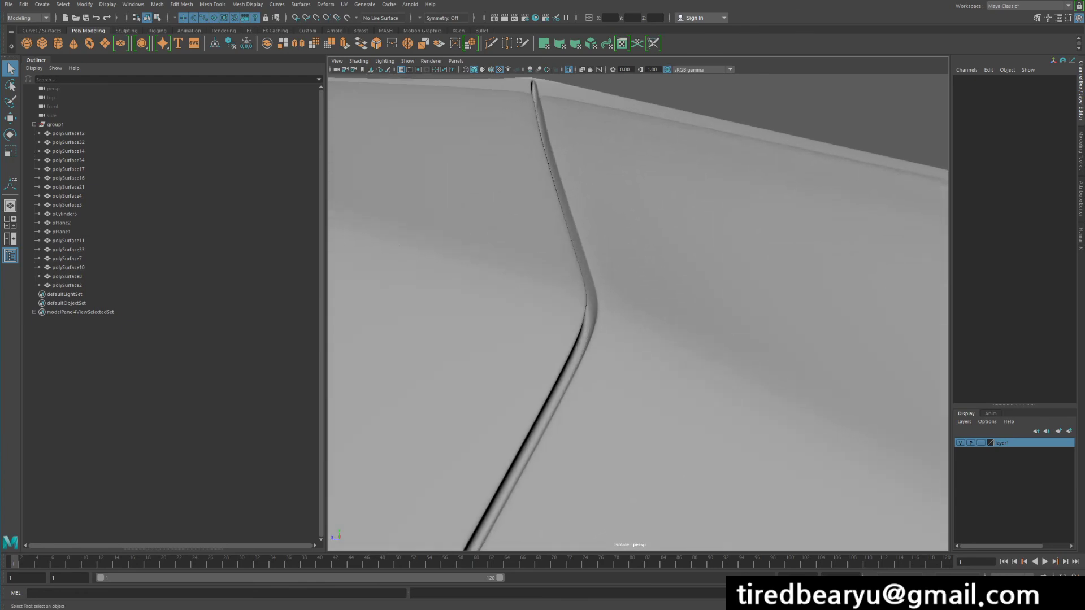
pyautogui.click(650, 282)
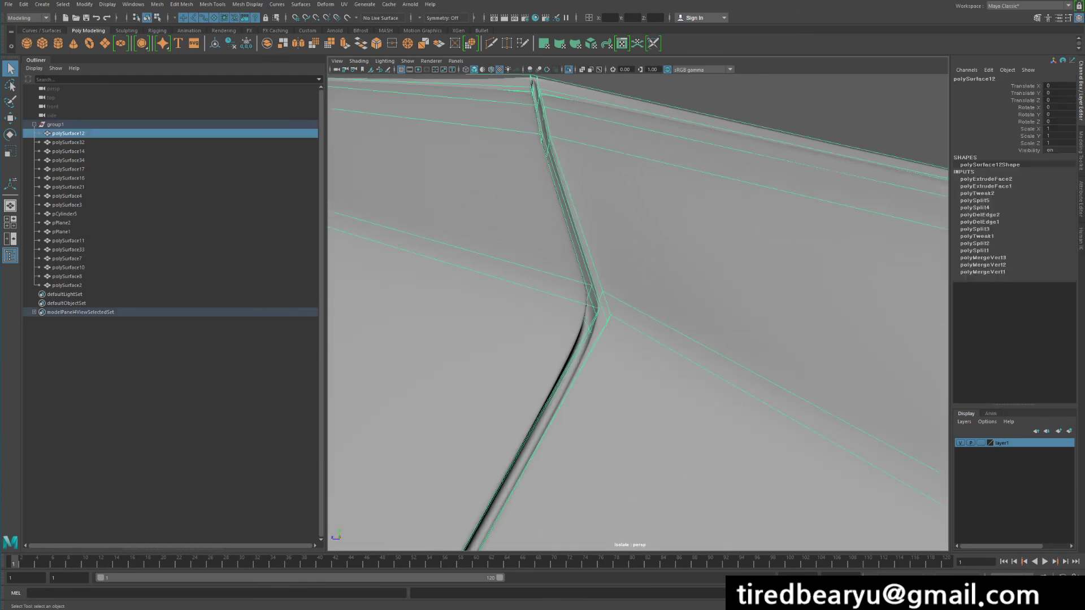
pyautogui.press('1')
# - Apply a mesh Smooth operation to the fender, check the smoothed surface and groove, and reselect the fender
pyautogui.scroll(-4, 638, 313)
pyautogui.keyDown('alt'); pyautogui.moveTo(649, 282); pyautogui.dragTo(658, 333); pyautogui.keyUp('alt')
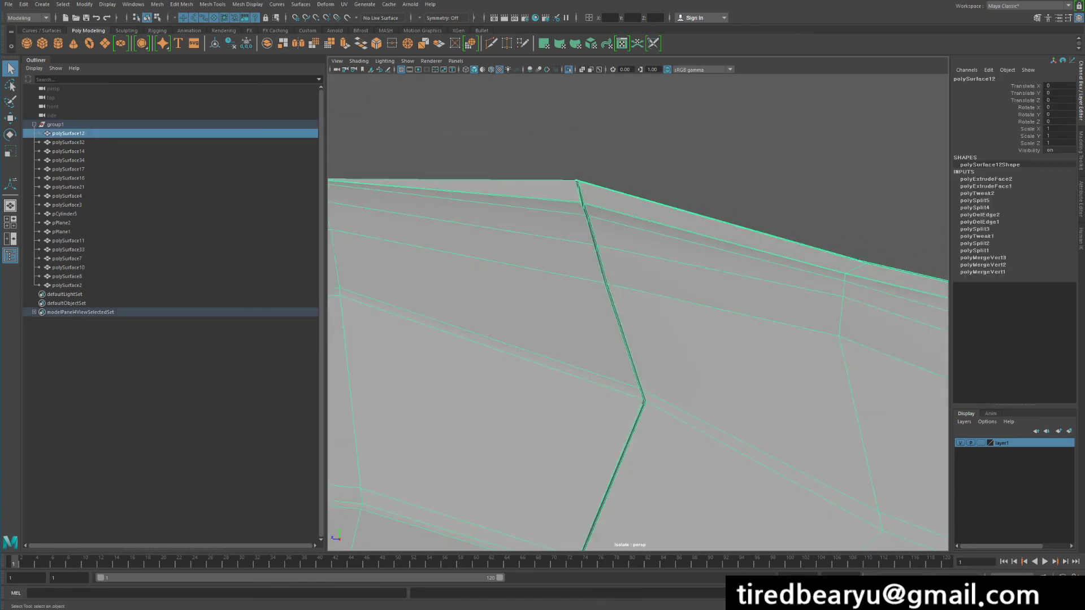
pyautogui.keyDown('alt'); pyautogui.moveTo(638, 294); pyautogui.dragTo(721, 352); pyautogui.keyUp('alt')
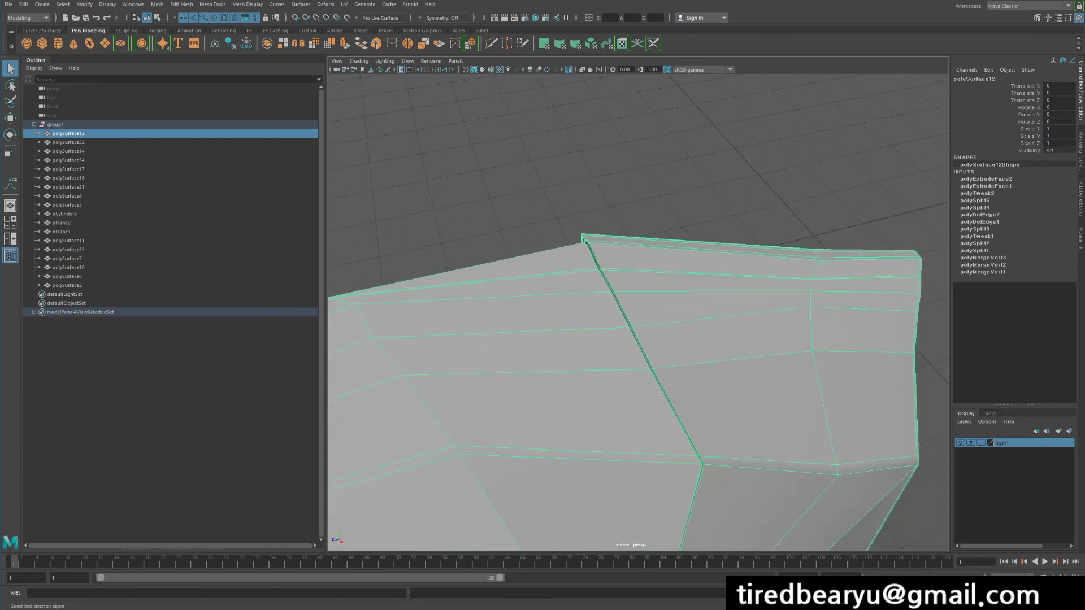
pyautogui.click(678, 164)
pyautogui.moveTo(650, 322)
pyautogui.keyDown('alt'); pyautogui.mouseDown()
pyautogui.moveTo(752, 294)
pyautogui.moveTo(638, 305)
pyautogui.mouseUp(); pyautogui.keyUp('alt')
pyautogui.click(666, 362)
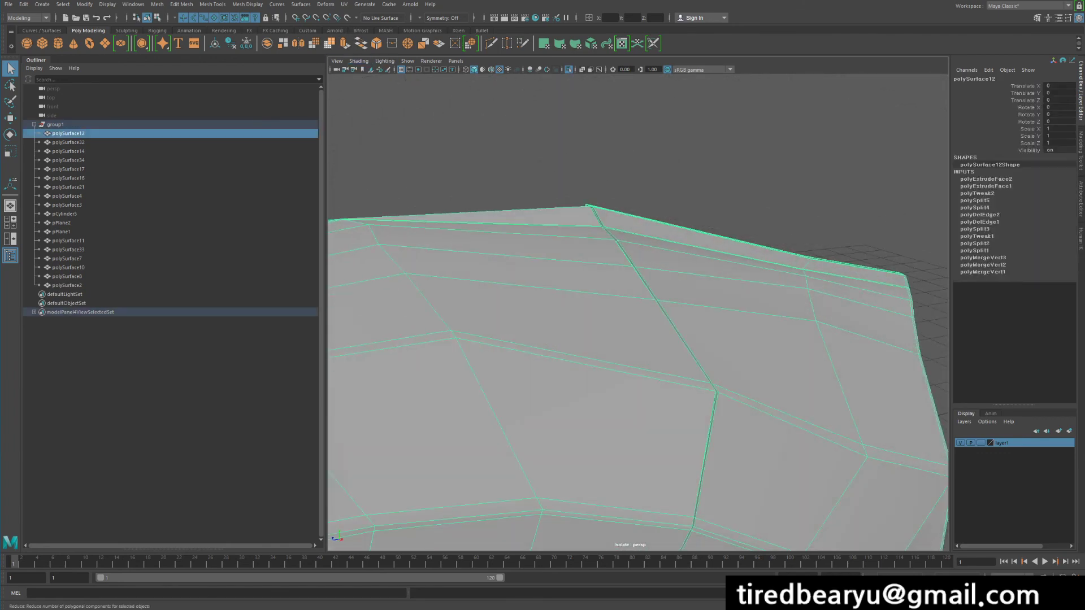
pyautogui.click(666, 164)
pyautogui.keyDown('alt'); pyautogui.moveTo(672, 175); pyautogui.dragTo(718, 181); pyautogui.keyUp('alt')
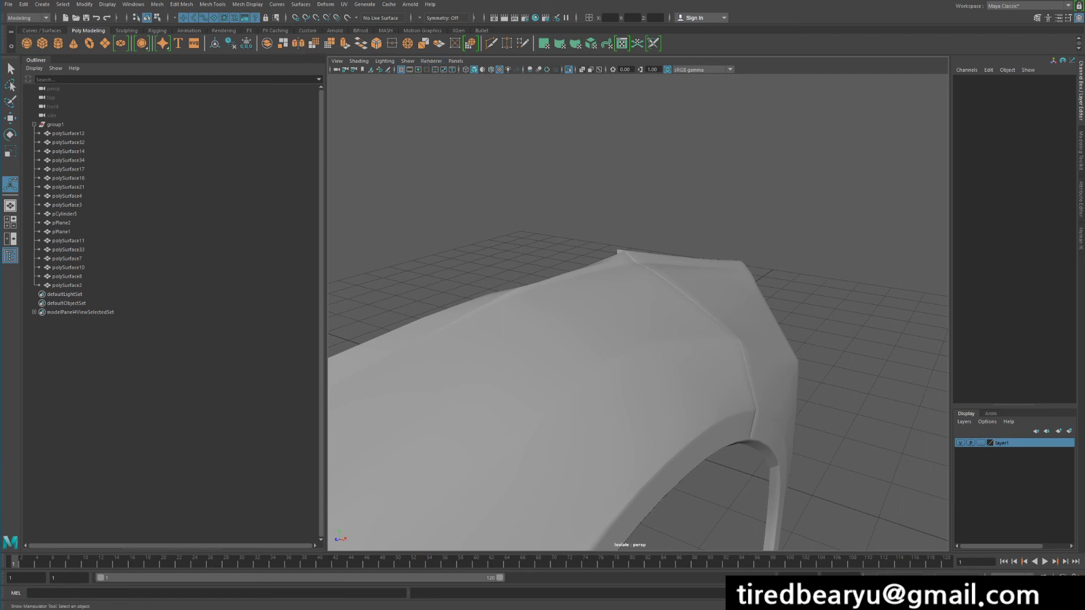
pyautogui.scroll(-5, 637, 313)
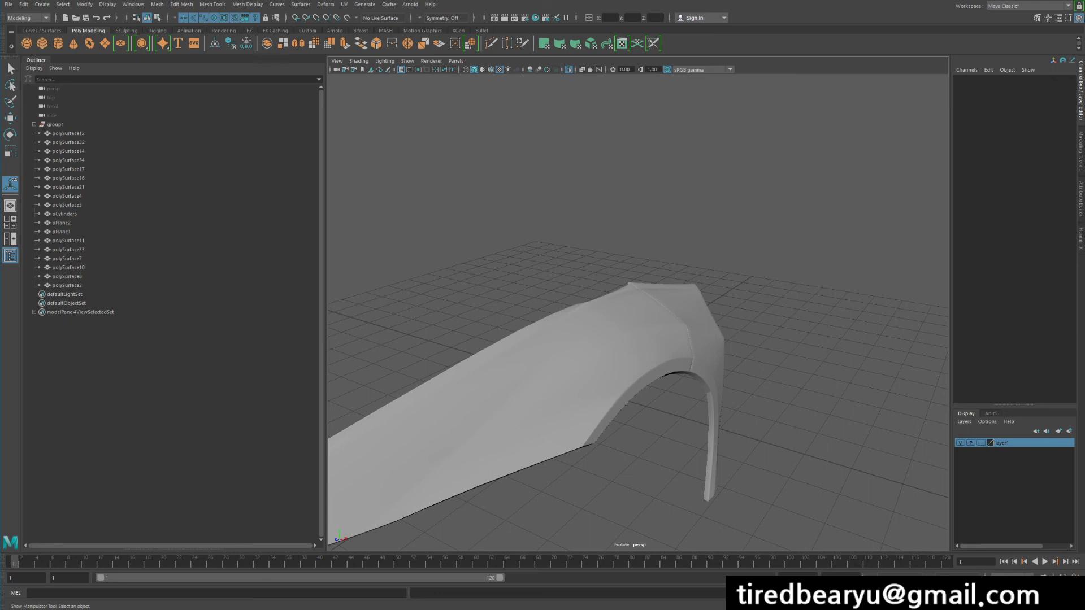
pyautogui.click(627, 333)
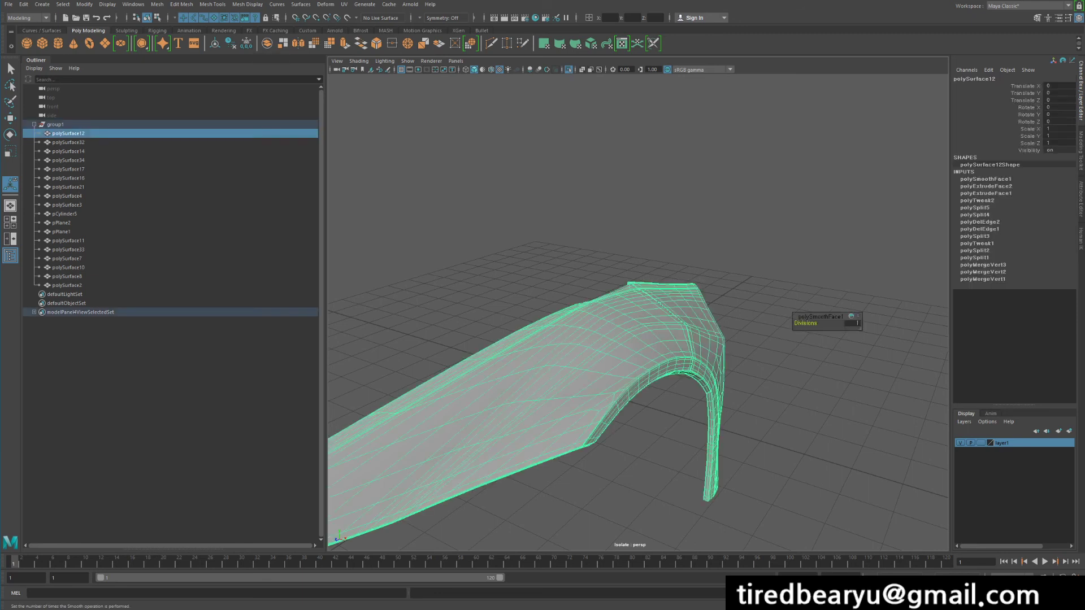